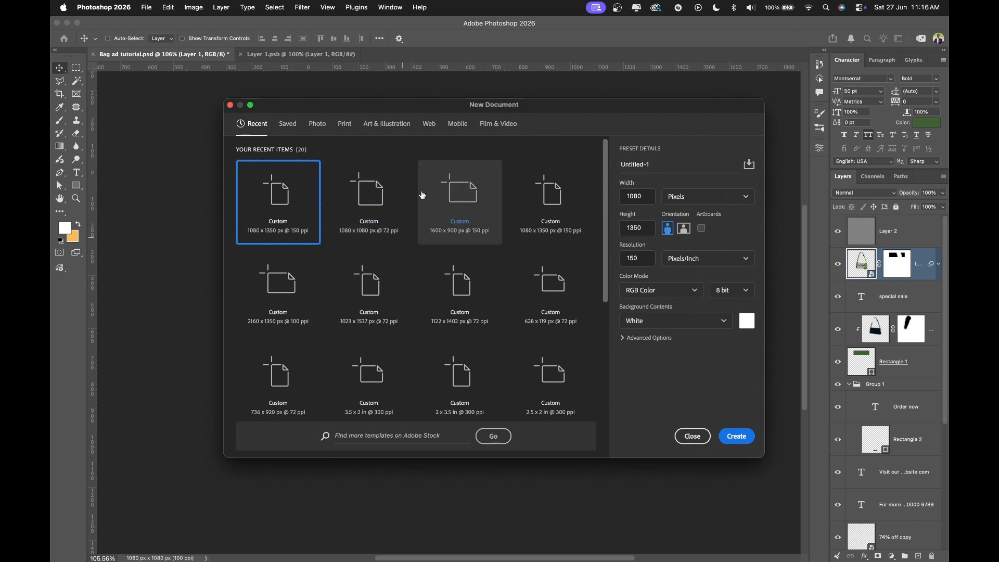
Step: Create a 1080 × 1080 px document at 72 ppi with a white background and unlock its Background layer
click(366, 216)
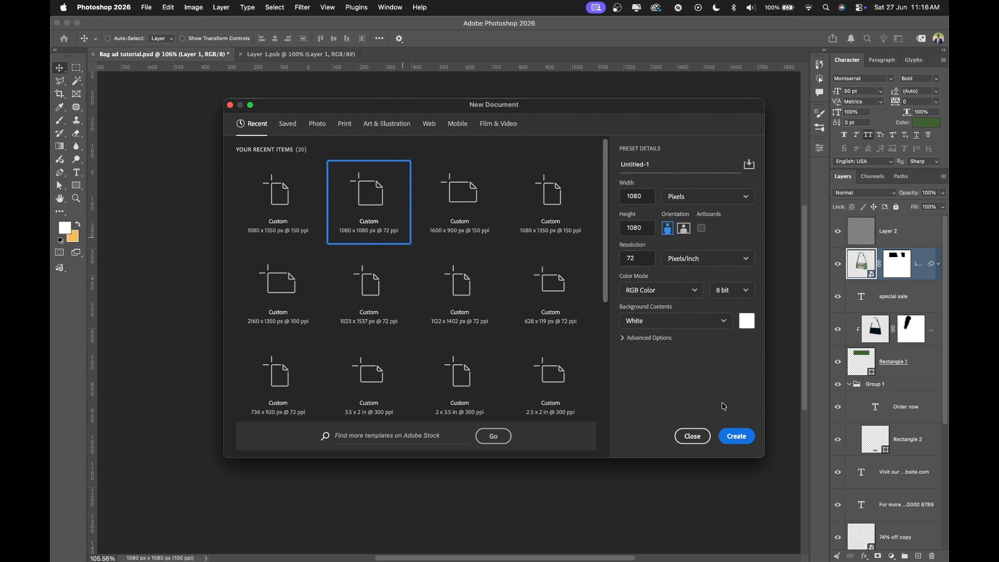
click(736, 437)
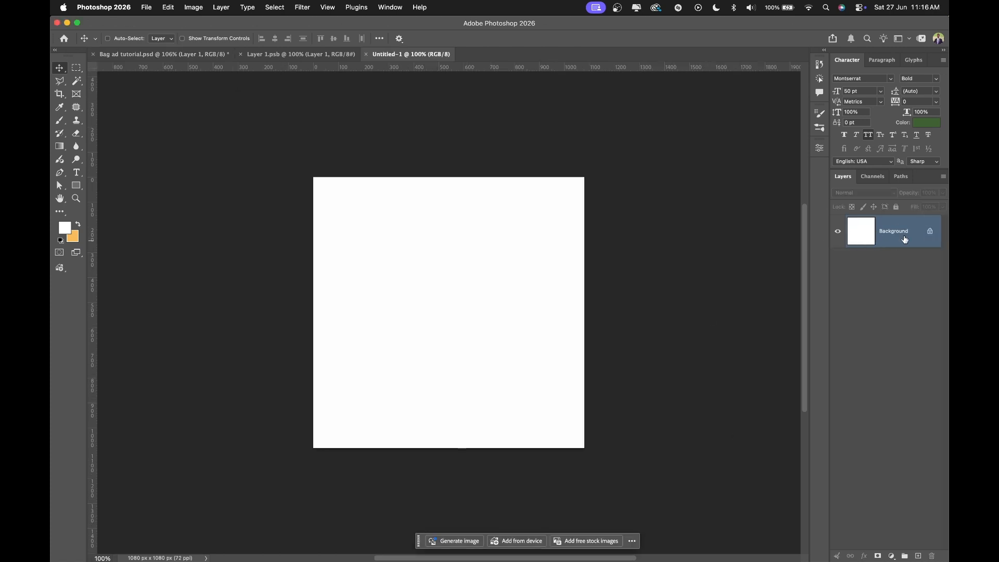
click(931, 232)
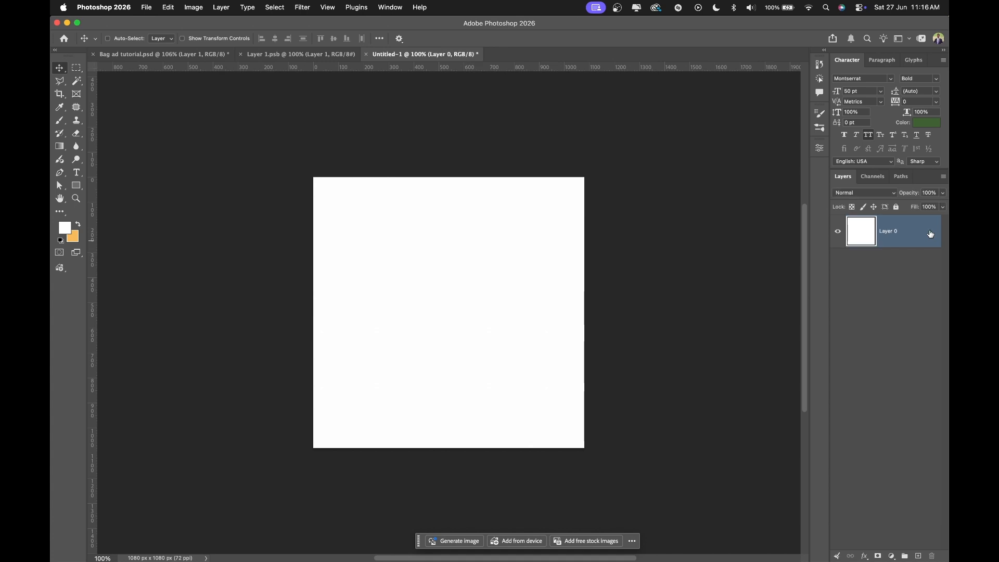
Step: Bring the masked green handbag layer from Layer 1.psb into the new document and place it over the canvas
key(ctrl+shift+Tab)
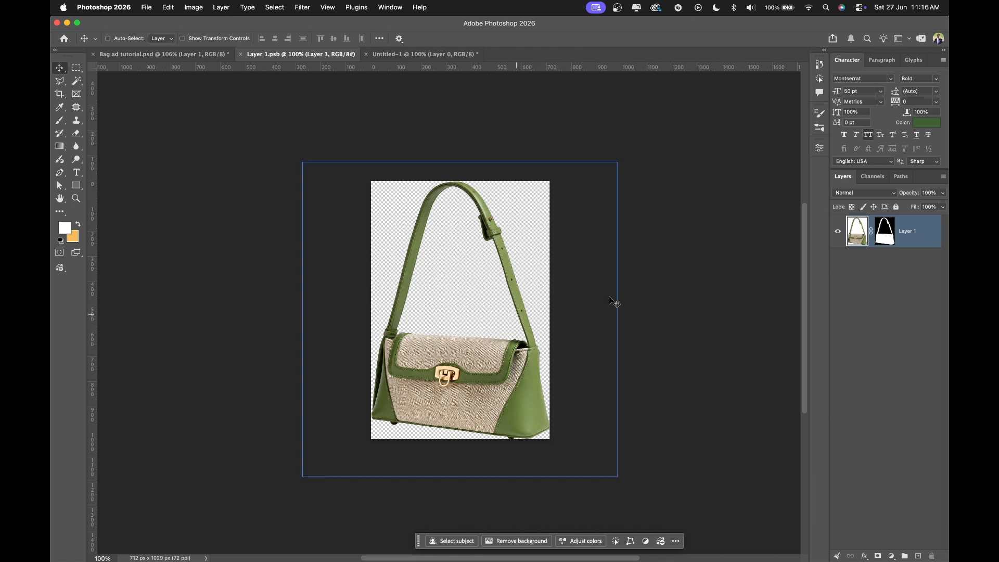
drag(395, 268, 416, 55)
drag(451, 295, 451, 333)
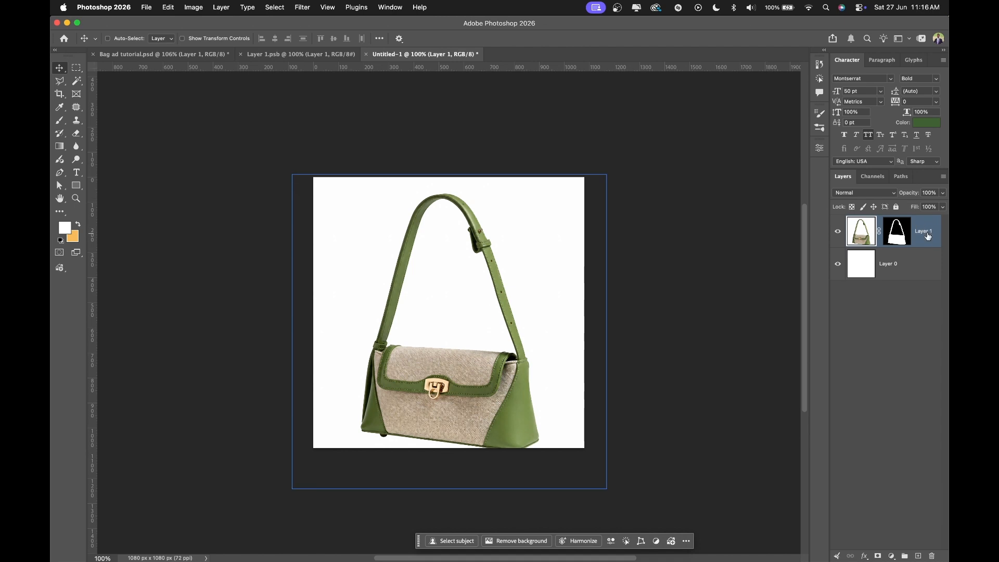
Step: Convert the handbag layer to a smart object and scale it down to about 67% within the canvas
right_click(927, 235)
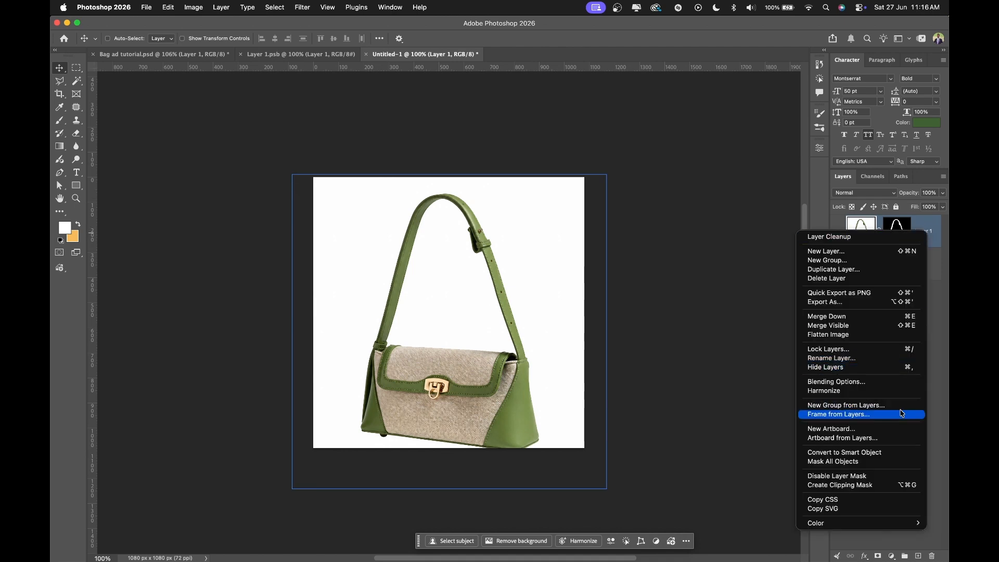
click(830, 453)
drag(455, 385, 461, 374)
key(super+t)
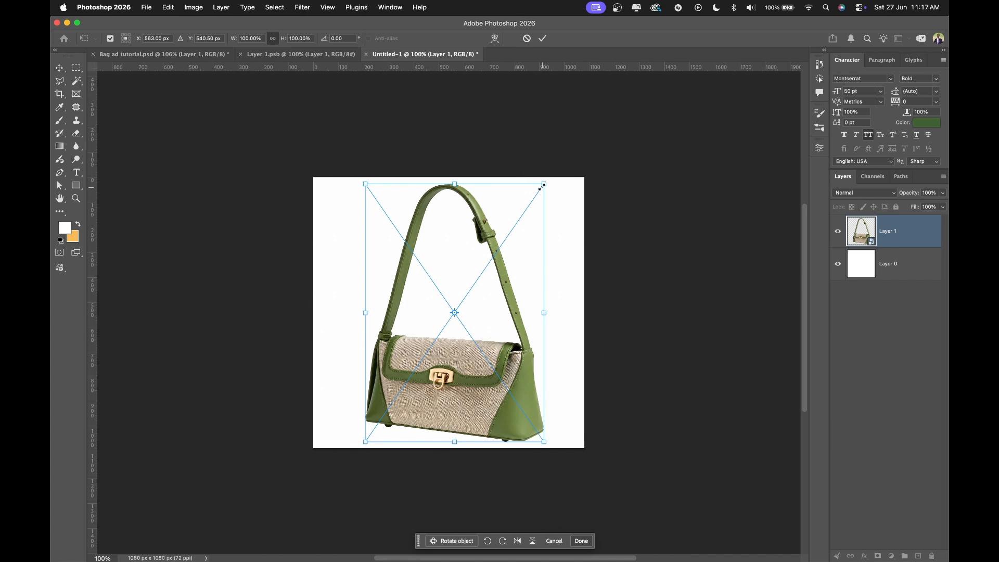
drag(546, 183, 515, 225)
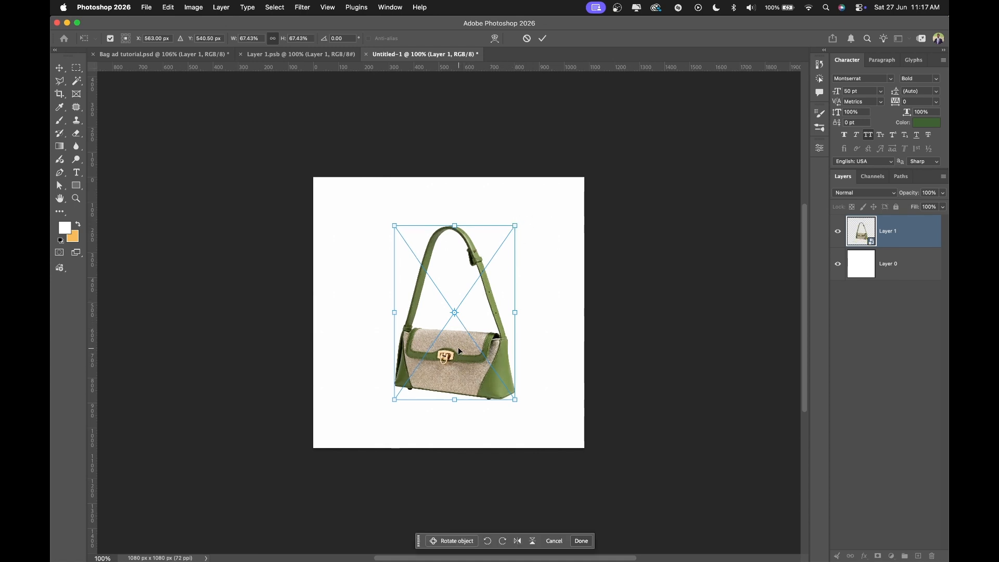
key(Return)
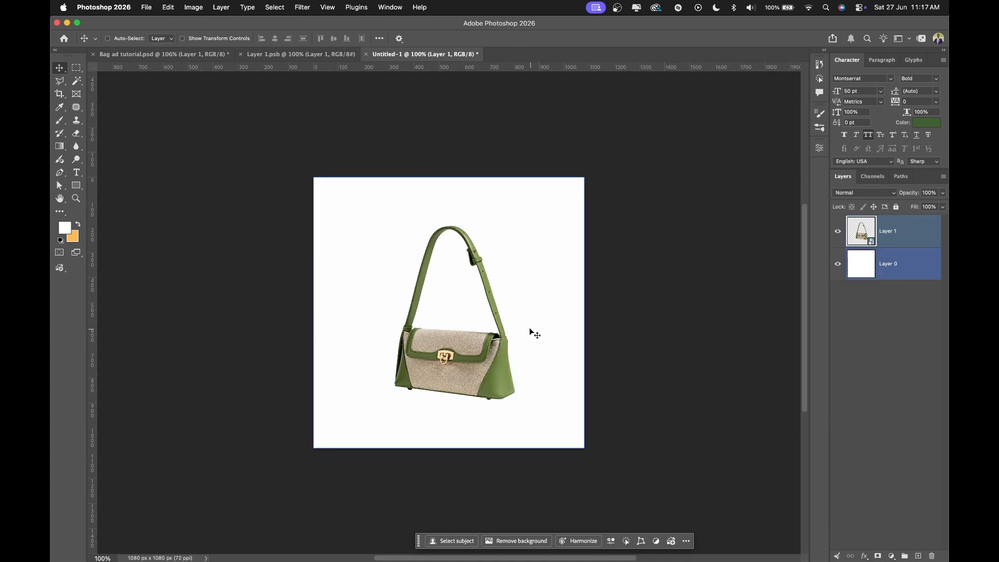
Step: Sample dark brown #504427 from the handbag as the foreground color and hide the handbag layer
key(i)
drag(461, 378, 878, 238)
key(v)
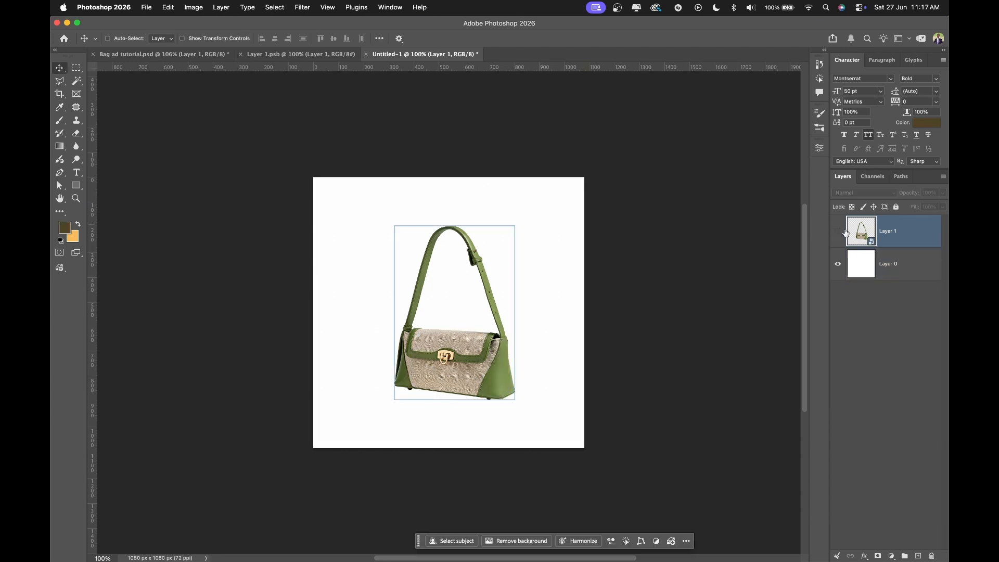
click(838, 232)
Step: Add a Solid Color fill layer above Layer 0 in a pale cream tint
click(892, 263)
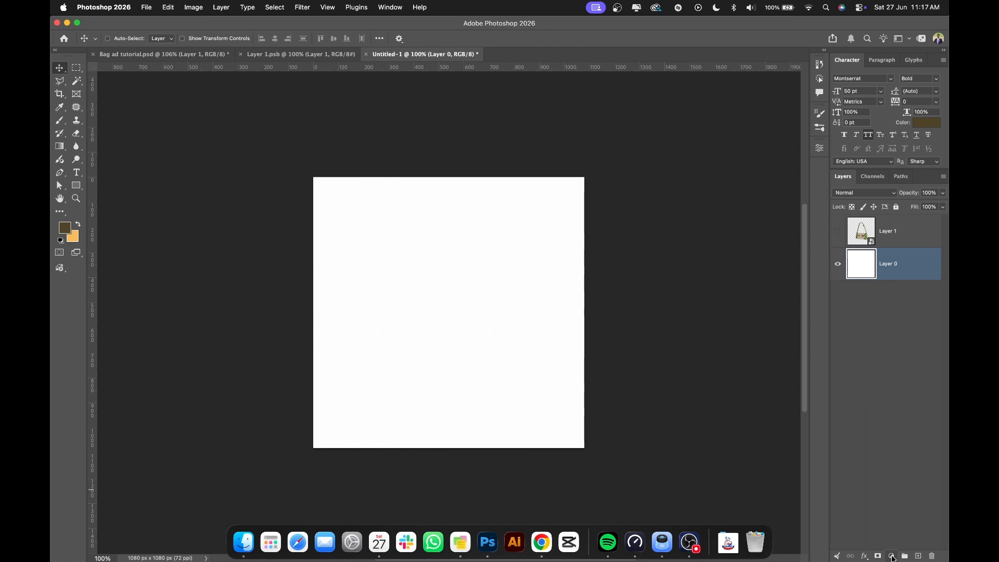
click(892, 557)
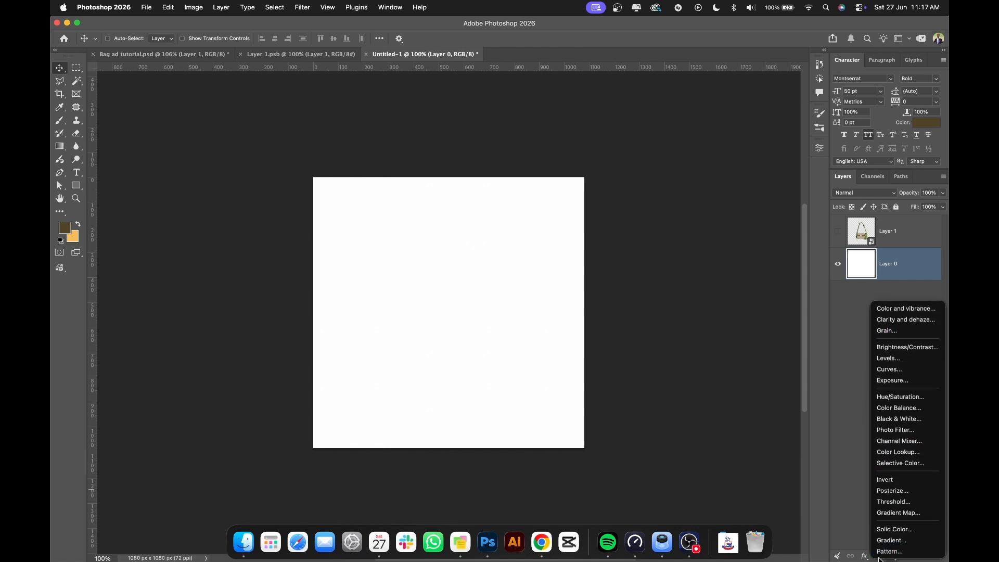
click(896, 529)
drag(744, 179, 704, 181)
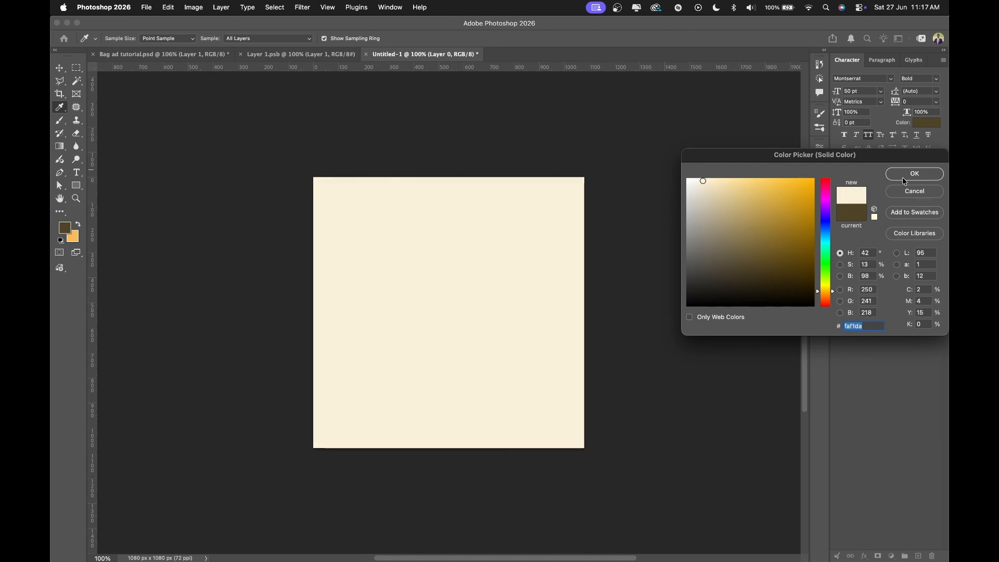
click(703, 178)
click(921, 175)
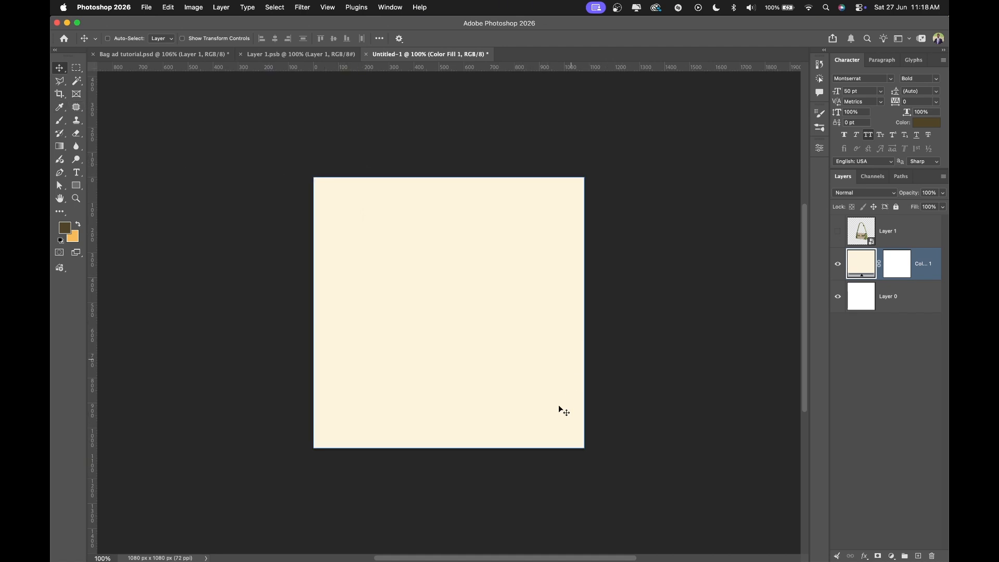
Step: Add a new empty layer above the cream color fill and set its blend mode to Overlay
click(918, 556)
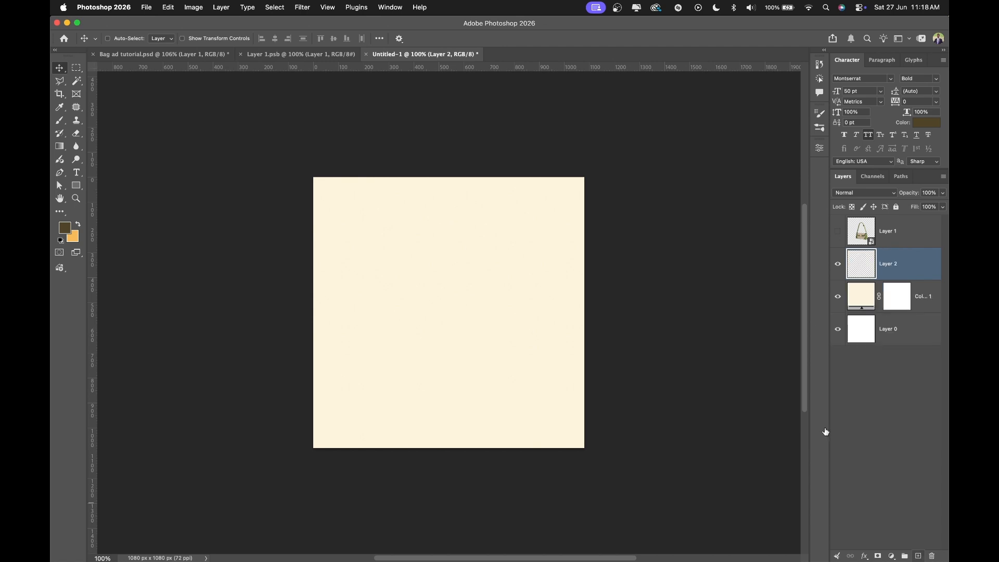
click(859, 196)
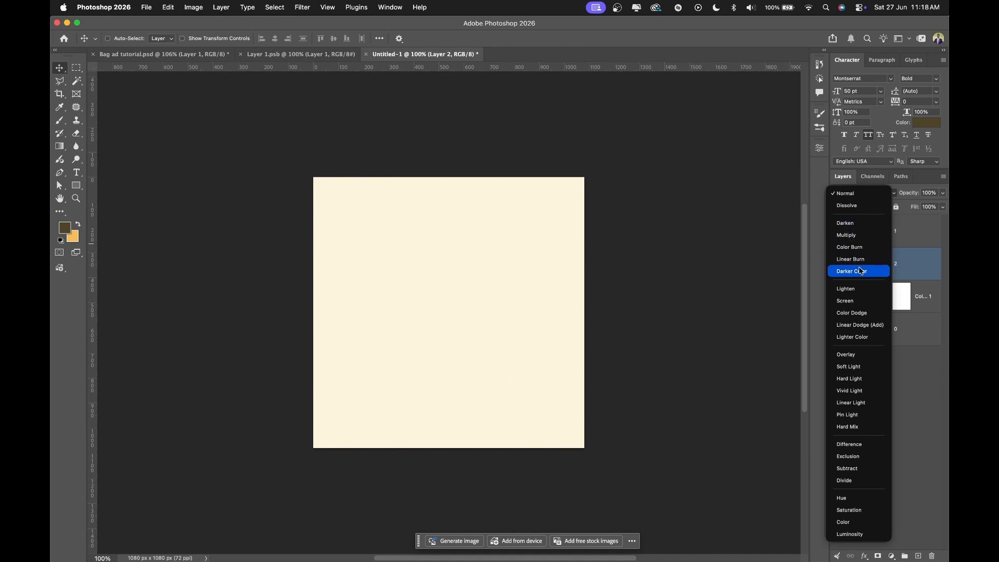
click(875, 356)
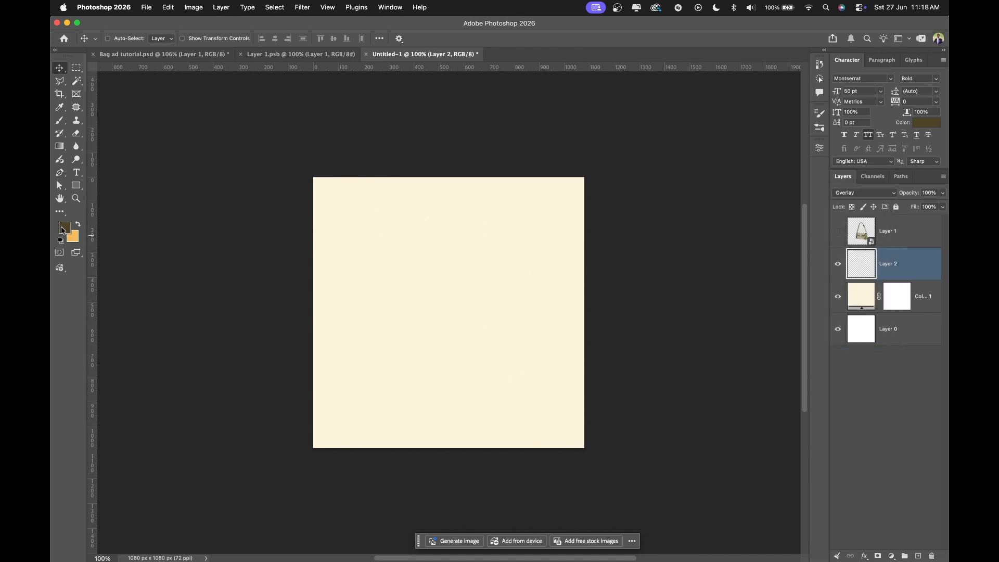
Step: Paint soft black (#000000) shading around the canvas edges on the Overlay layer with a 1000 px brush at 11% flow
click(63, 231)
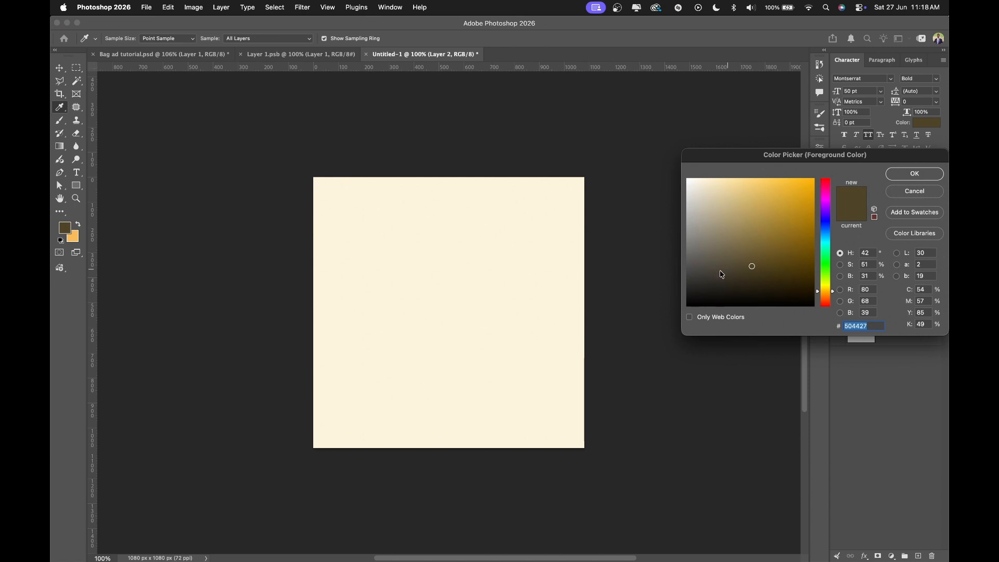
drag(716, 283, 666, 320)
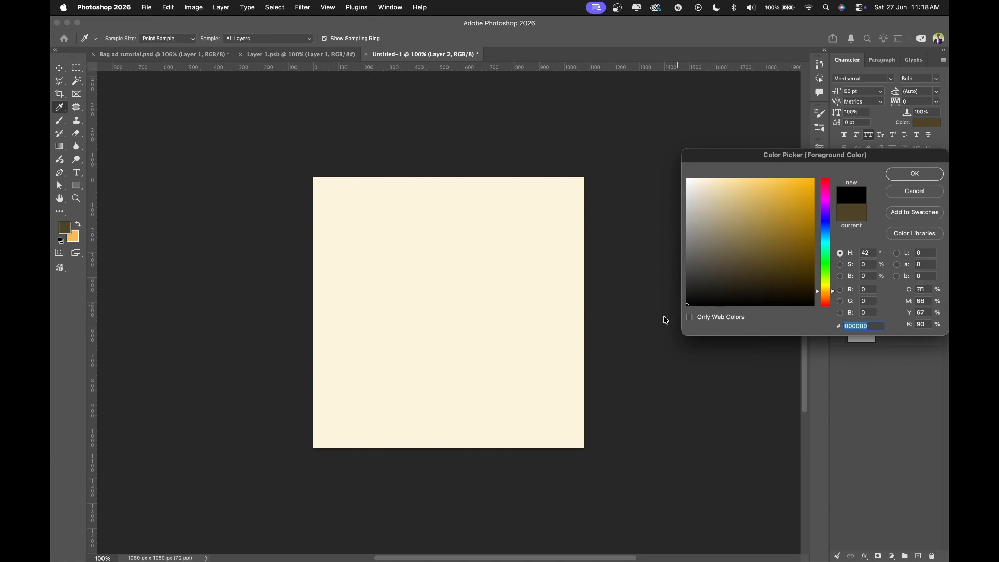
click(914, 173)
click(61, 121)
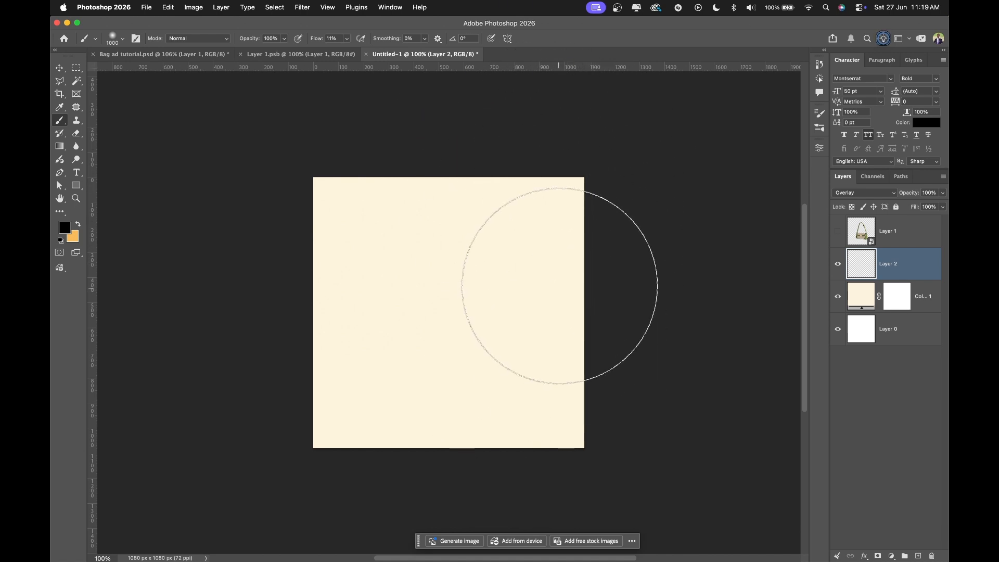
mouse_move(559, 285)
mouse_down()
mouse_move(331, 431)
mouse_move(503, 455)
mouse_move(429, 456)
mouse_move(304, 431)
mouse_move(283, 410)
mouse_move(277, 196)
mouse_up()
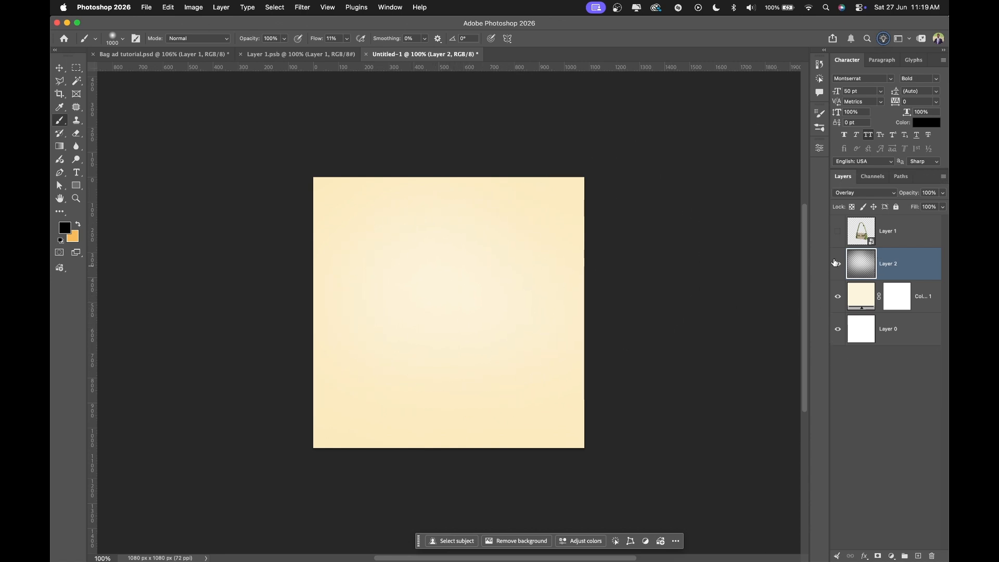
click(837, 232)
click(838, 232)
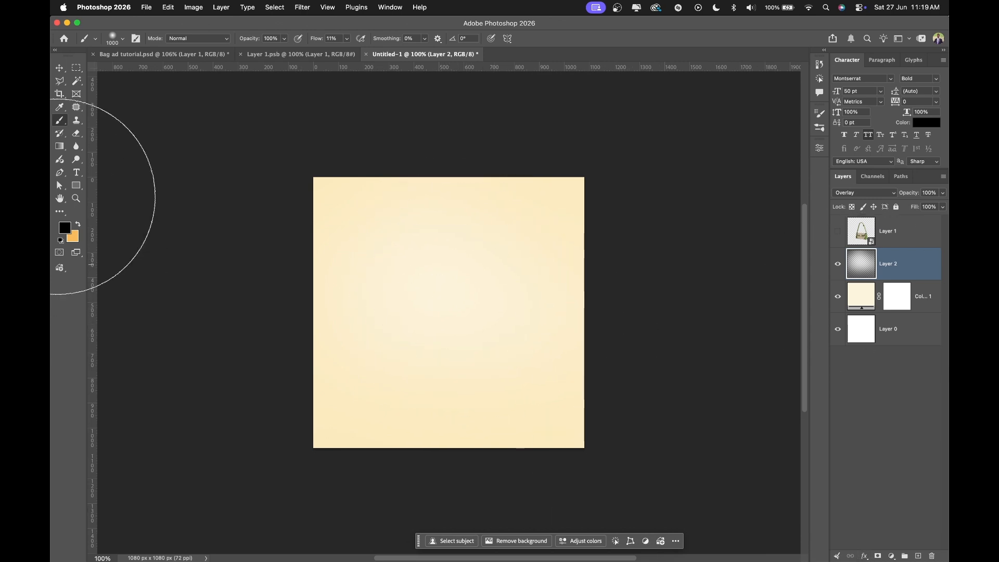
click(58, 68)
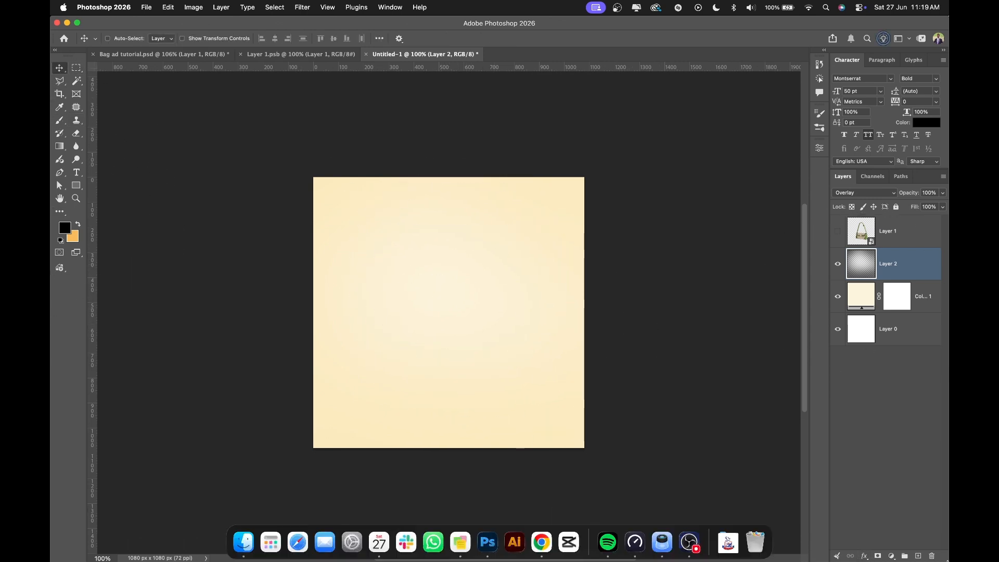
Step: Add a new empty layer above the edge shading and rename the shading layer Shadow
click(918, 556)
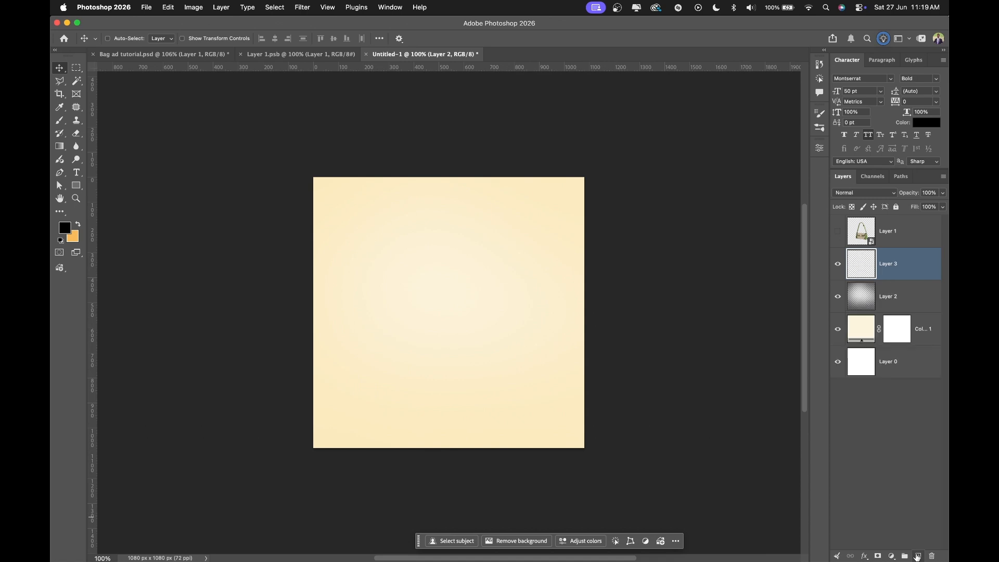
shift+click(888, 299)
double_click(887, 299)
text(Shadow)
key(Return)
Step: Rename the new empty layer Highlight and set its blend mode to Overlay
shift+click(889, 265)
double_click(889, 265)
text(Highlight)
key(Return)
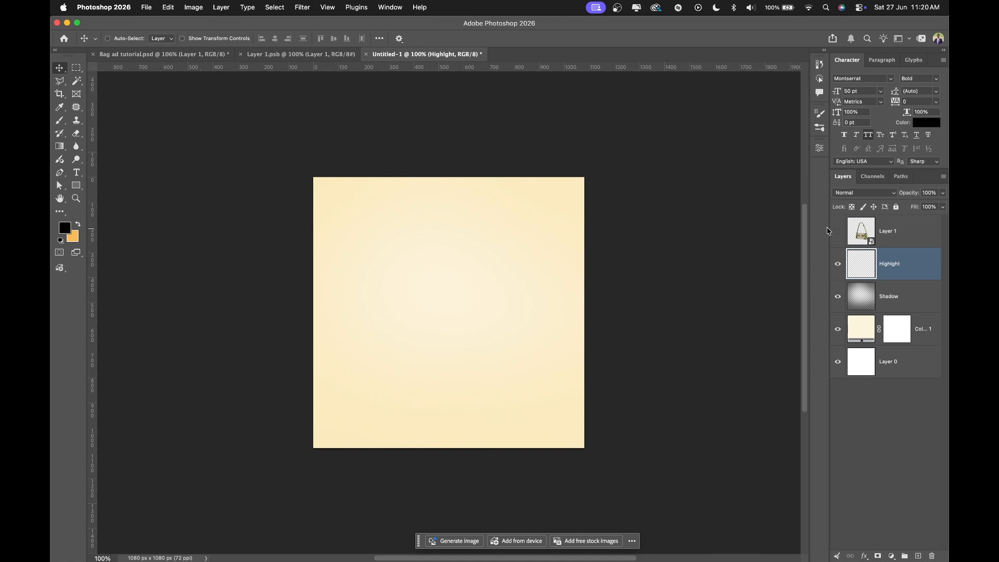
click(873, 196)
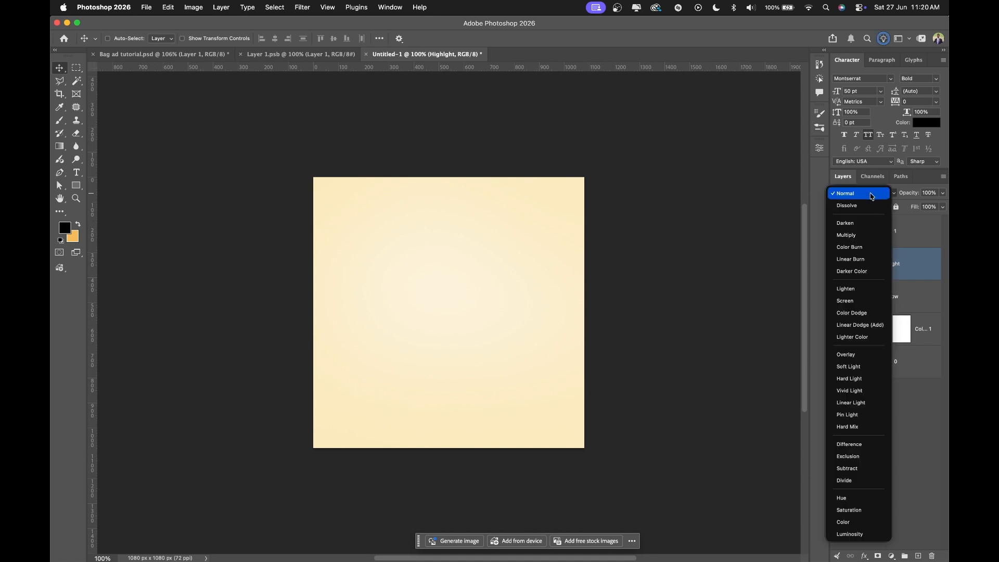
click(862, 358)
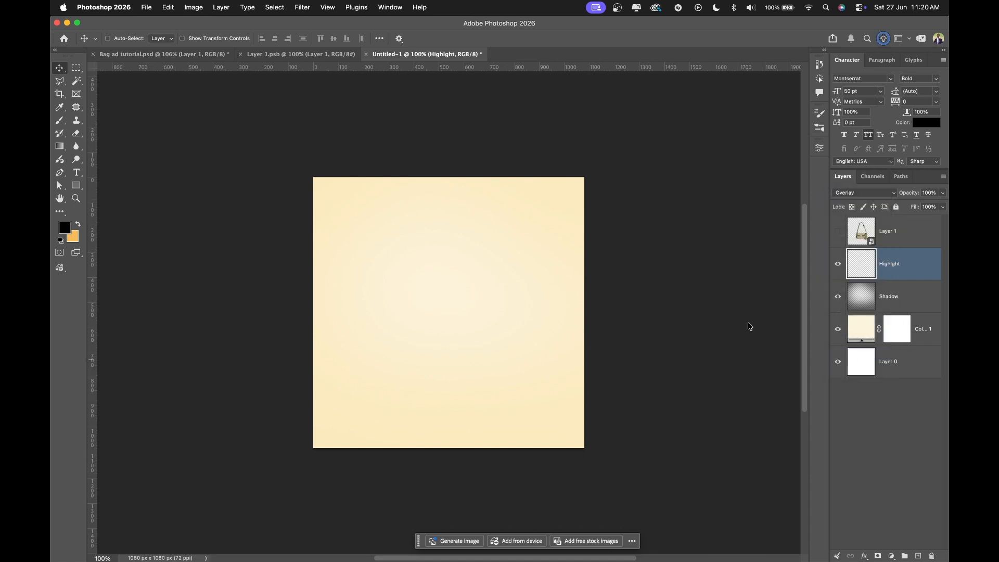
Step: Dab a soft white (#ffffff) glow at the canvas center on the Highlight layer with an 1100 px brush at 100% flow
click(65, 229)
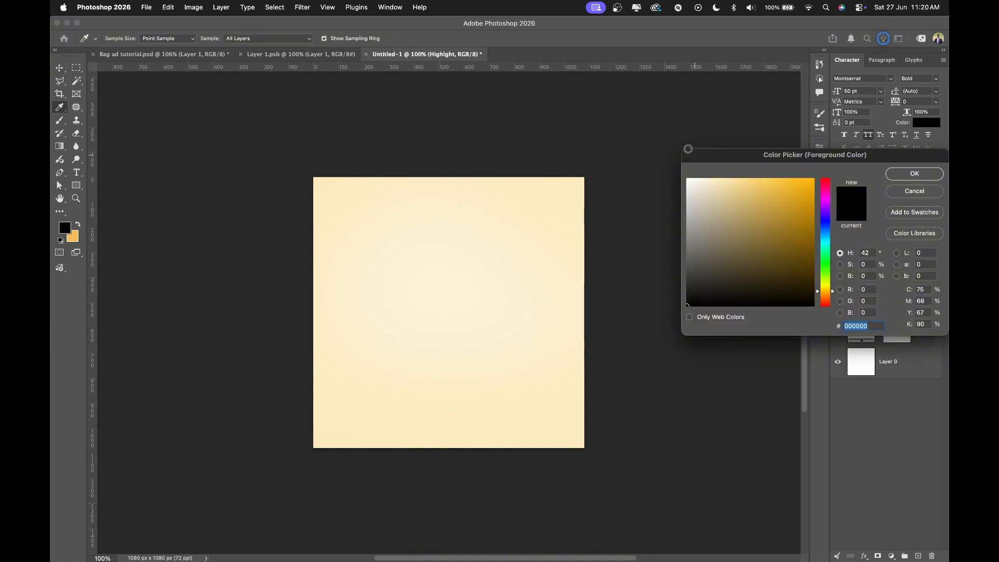
text(ffffff)
click(921, 175)
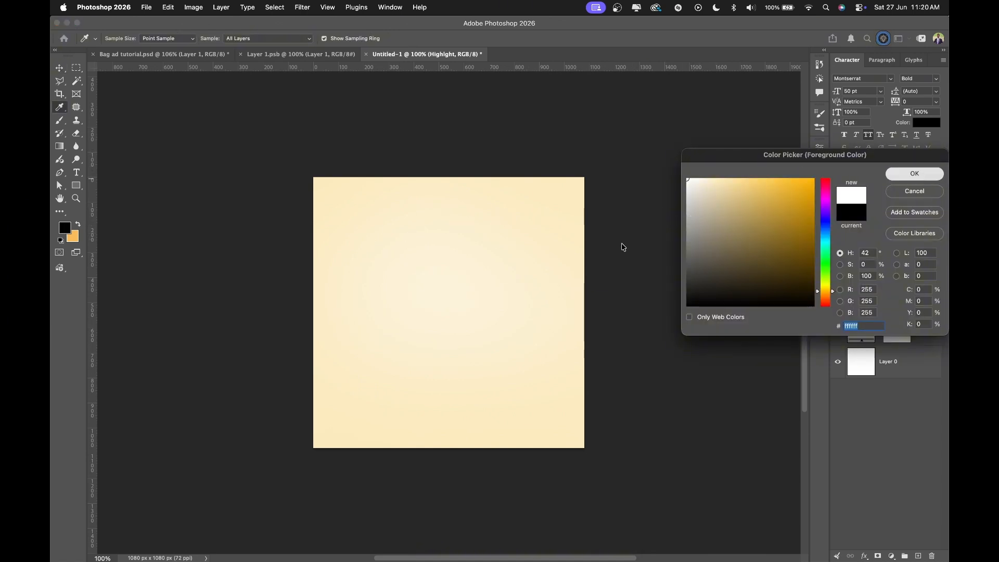
click(59, 120)
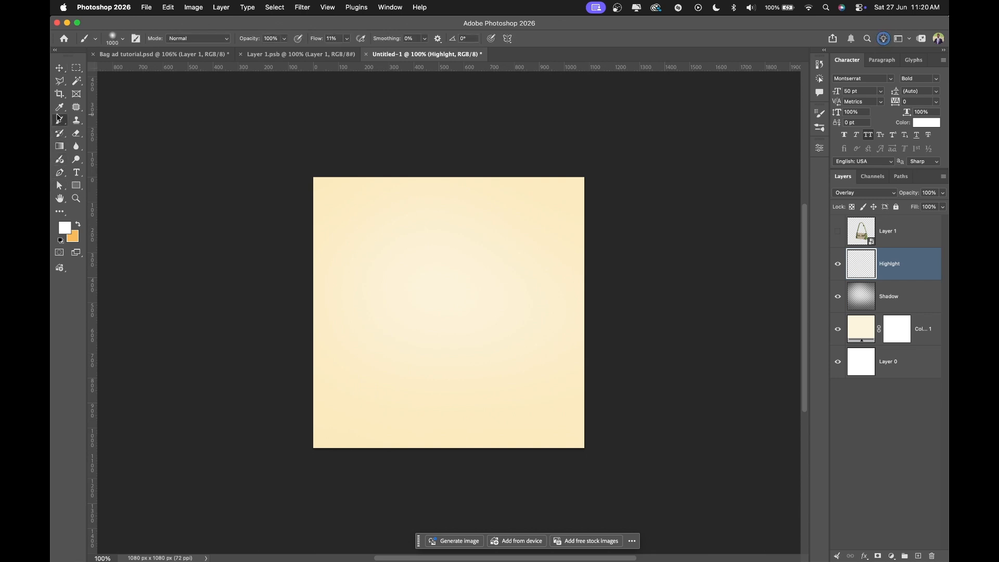
click(347, 39)
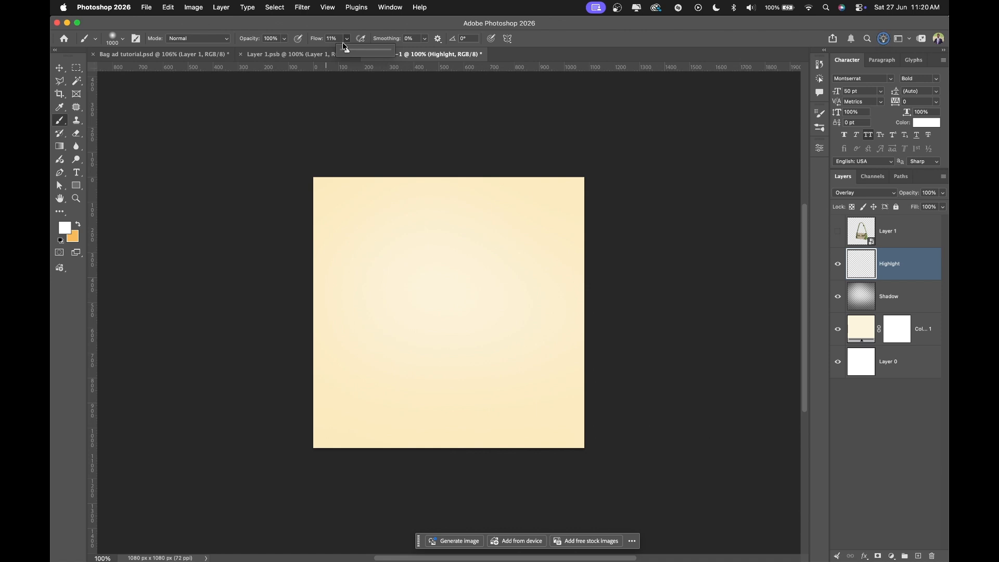
drag(347, 53, 481, 45)
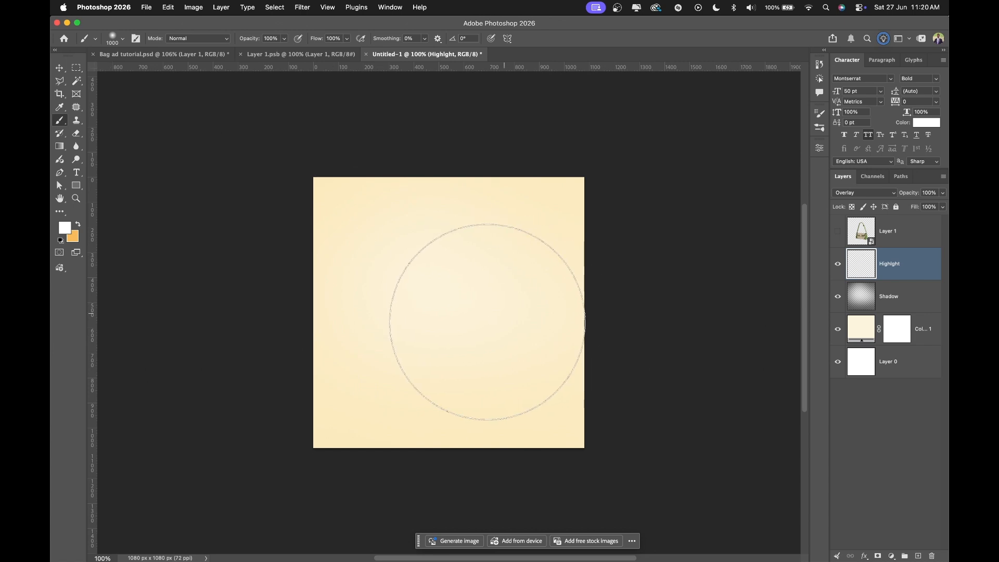
key(bracketright)
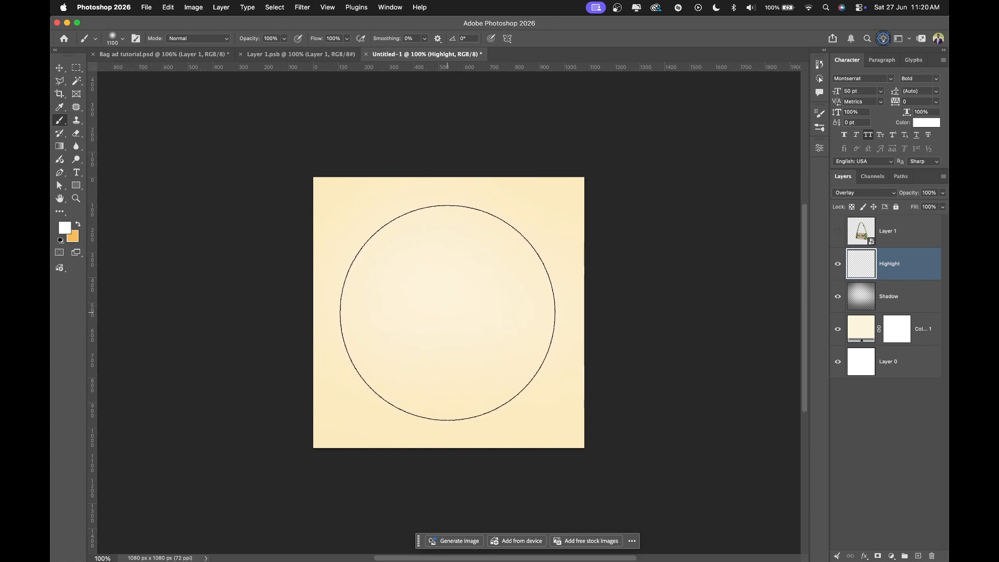
click(448, 312)
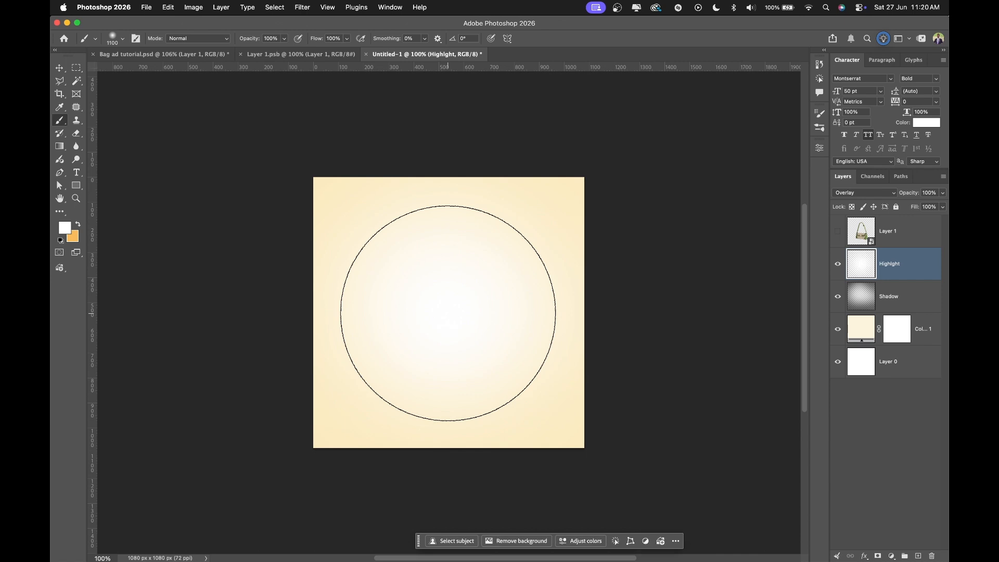
click(60, 68)
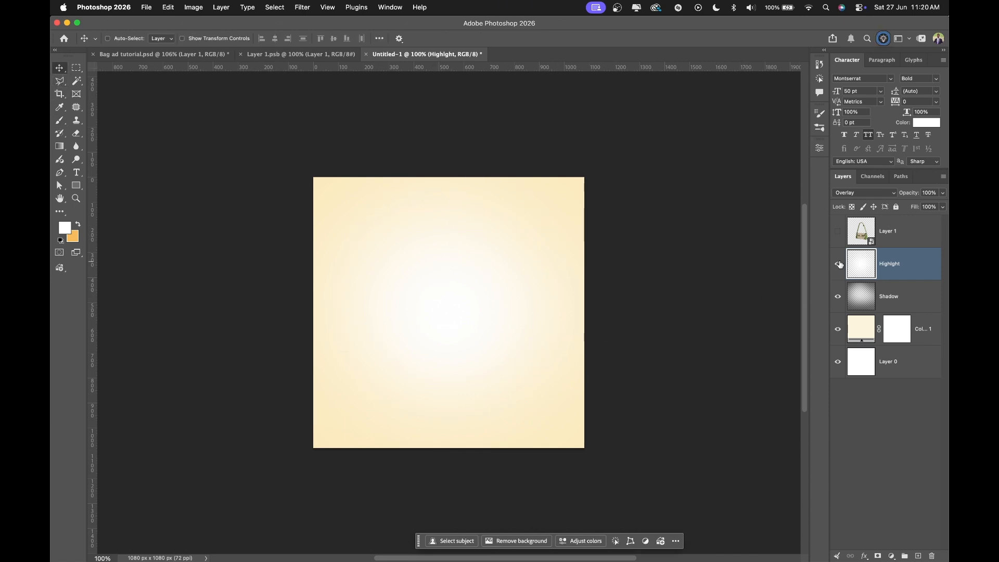
Step: Lower the opacity of the Highlight layer to soften the glow at the canvas center
click(945, 193)
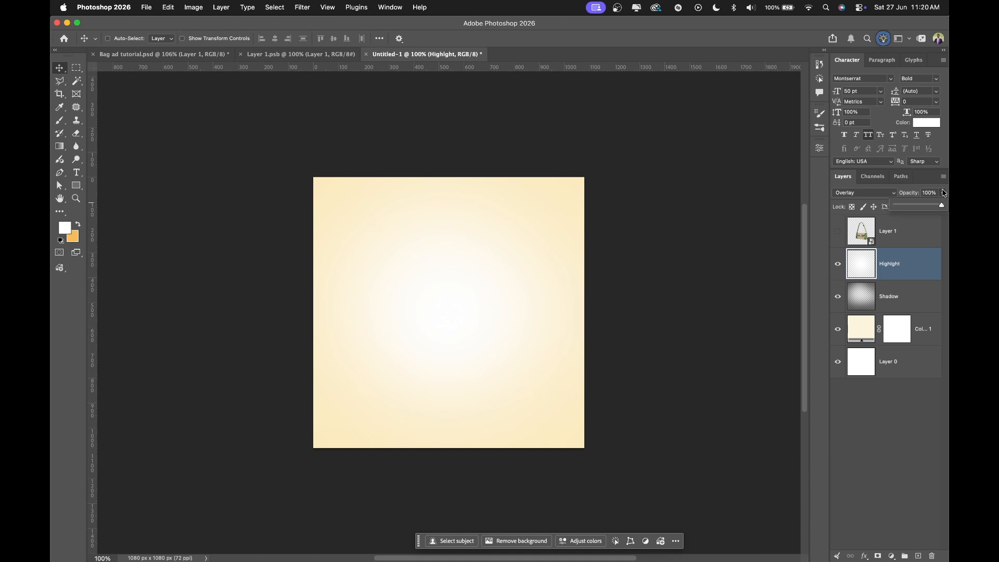
drag(937, 208, 920, 207)
click(905, 233)
Step: Make the bag on Layer 1 visible and move it to the horizontal center of the canvas
click(895, 234)
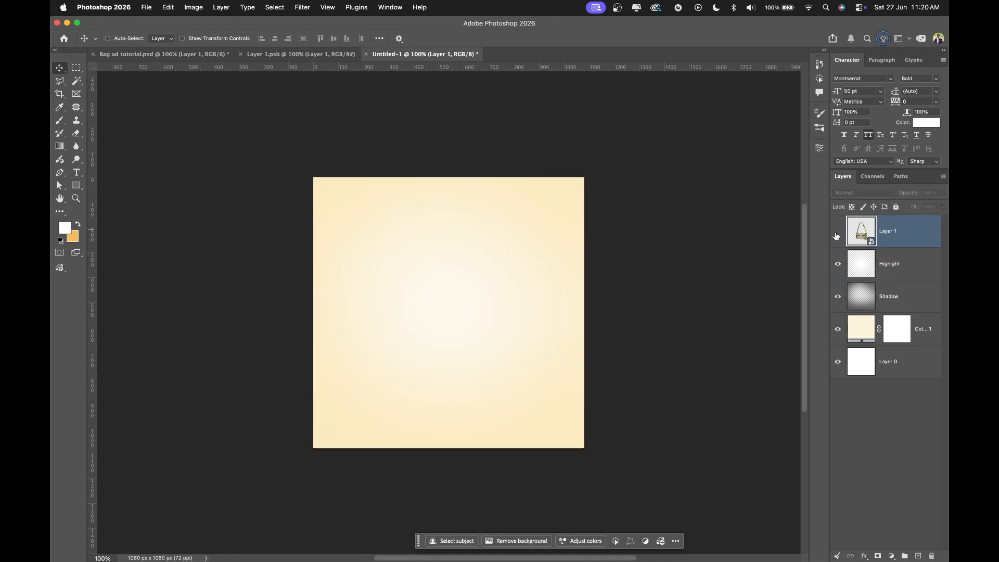
click(838, 235)
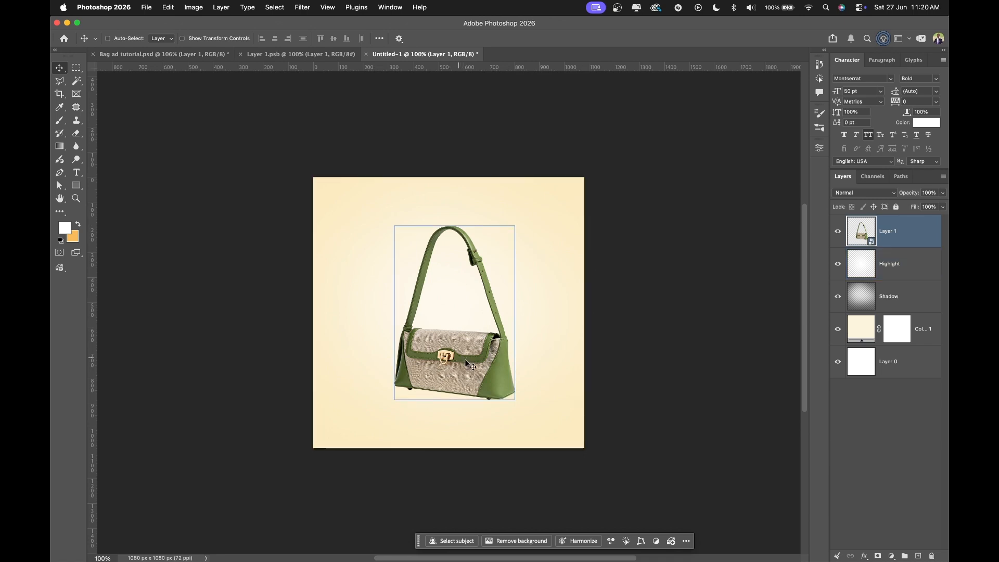
drag(460, 355, 457, 350)
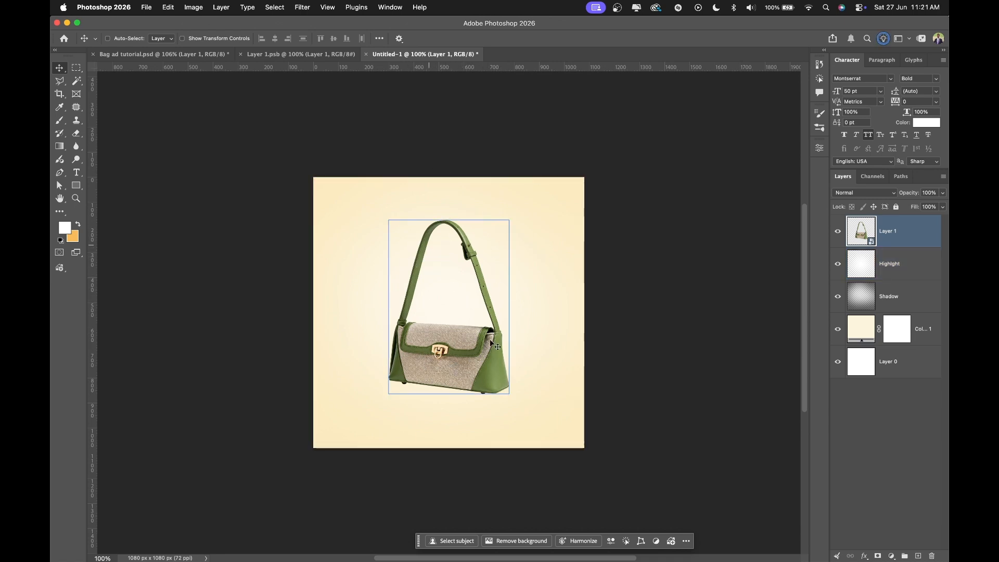
Step: Apply a Camera Raw filter to the bag with contrast +26, temperature -18, texture +25 and clarity +8
click(303, 7)
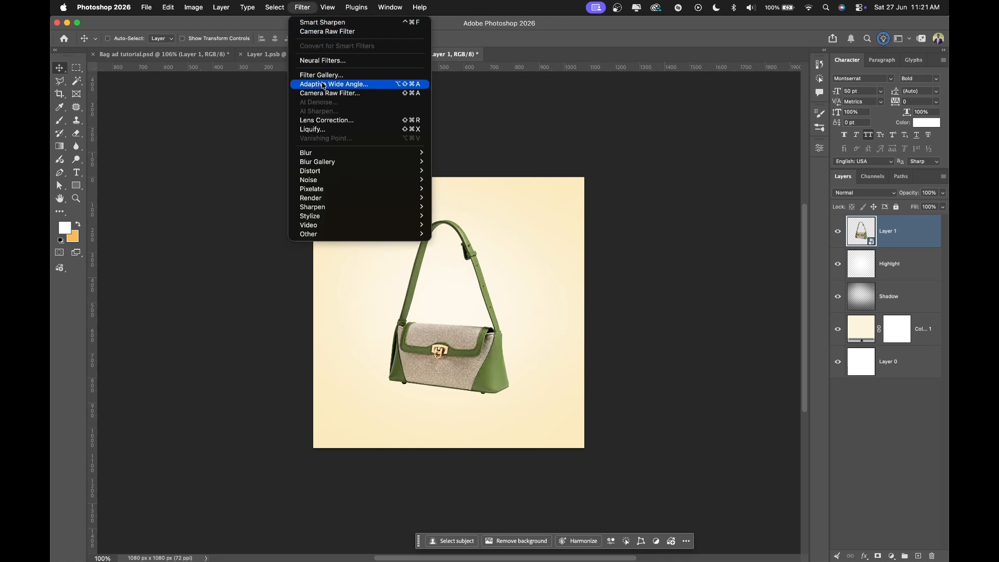
click(334, 31)
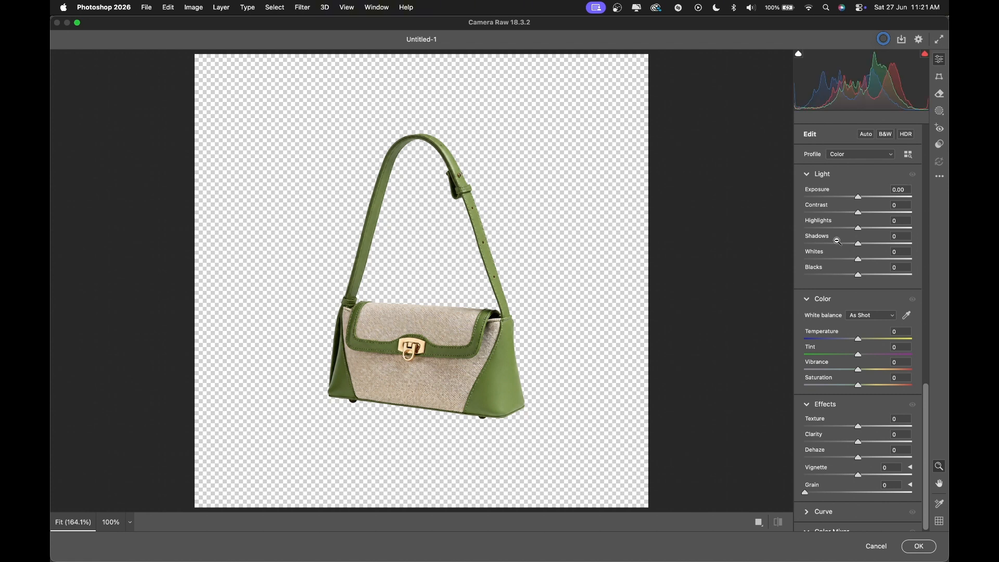
drag(859, 213, 875, 215)
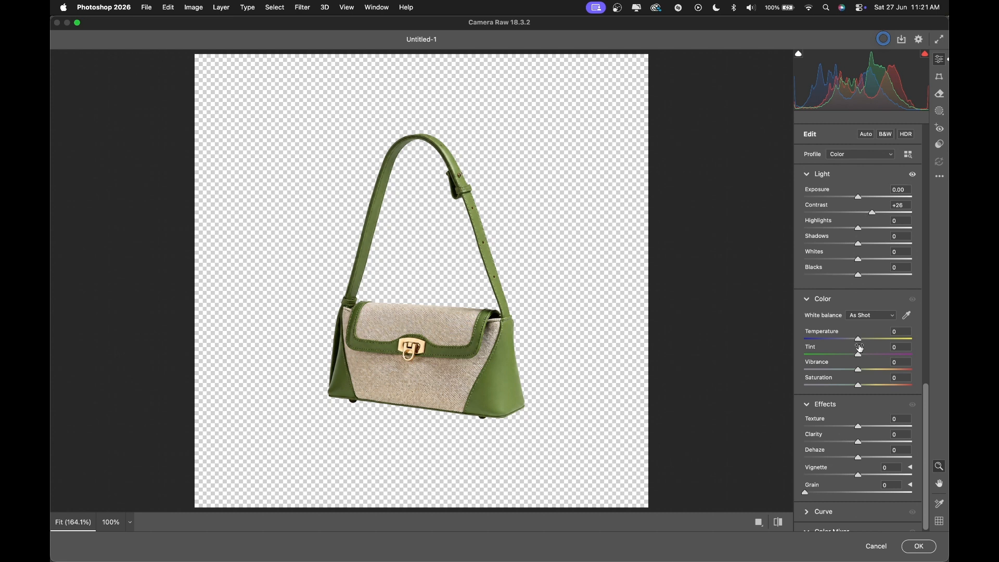
drag(859, 340, 852, 342)
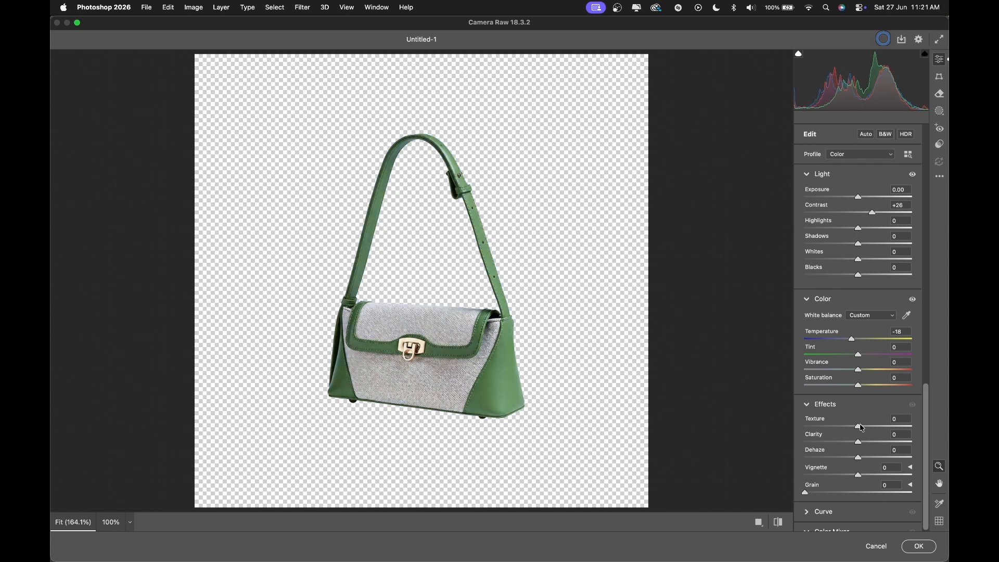
mouse_move(863, 428)
mouse_down()
mouse_move(874, 428)
mouse_move(865, 445)
mouse_up()
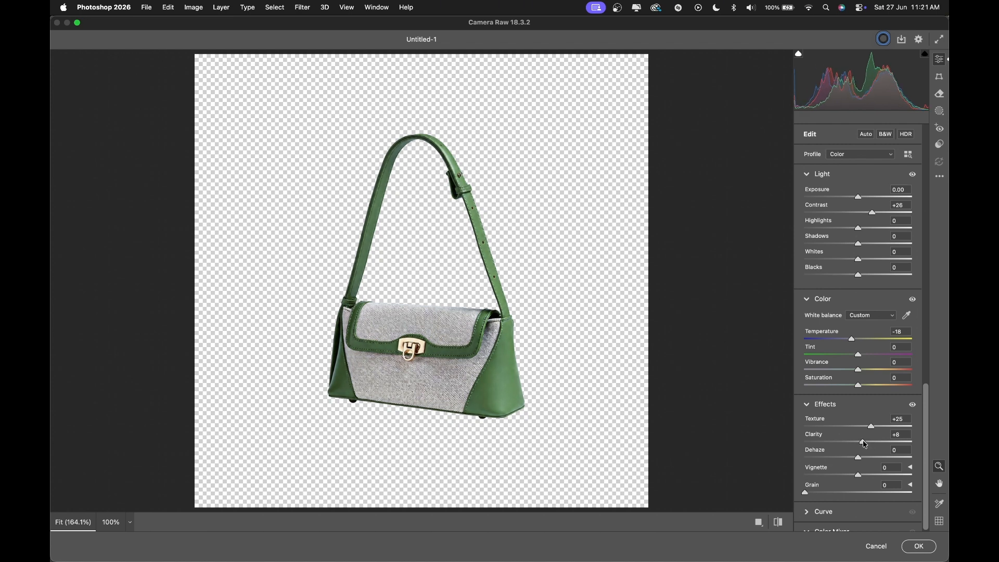
click(919, 546)
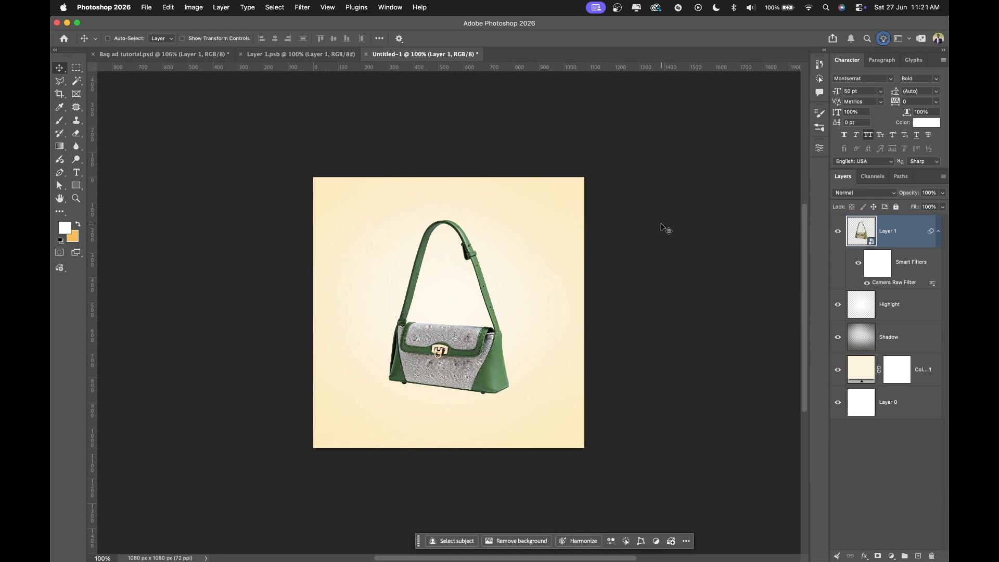
Step: Collapse the bag layer's smart filter list and scale the bag up slightly from its center to 70.96%
click(938, 229)
drag(459, 236, 459, 237)
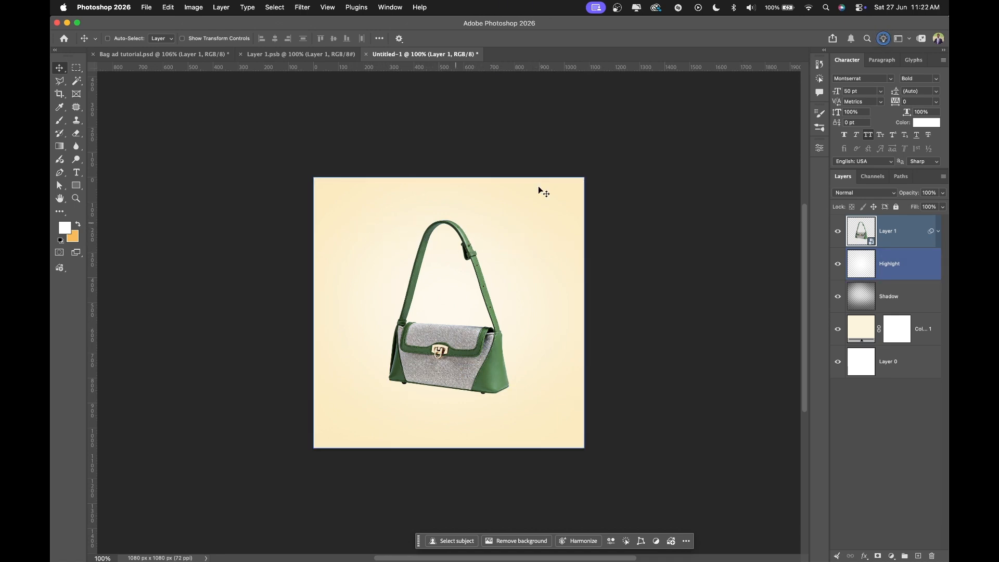
key(super+t)
mouse_move(508, 219)
mouse_down()
mouse_move(515, 212)
mouse_move(510, 218)
mouse_up()
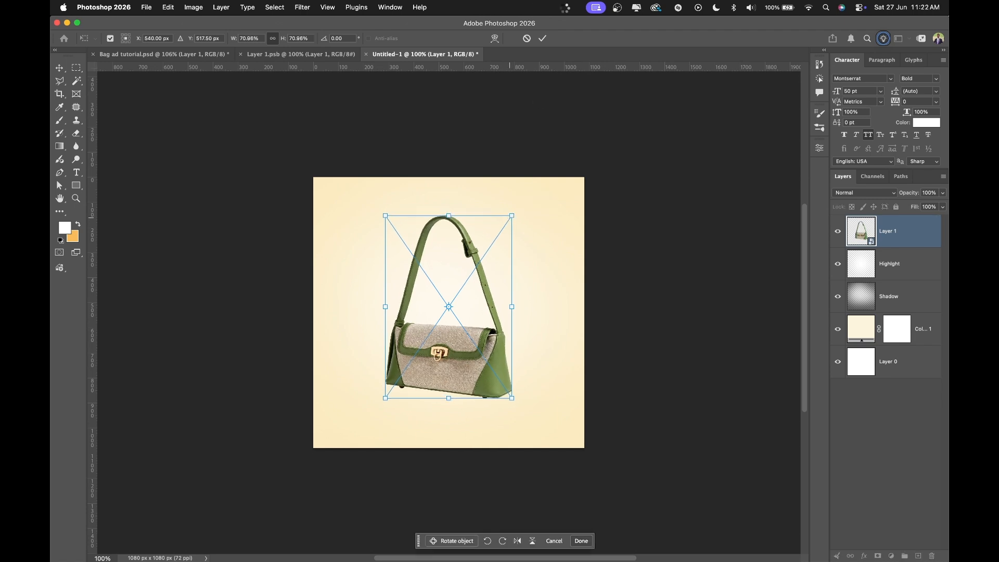
key(Return)
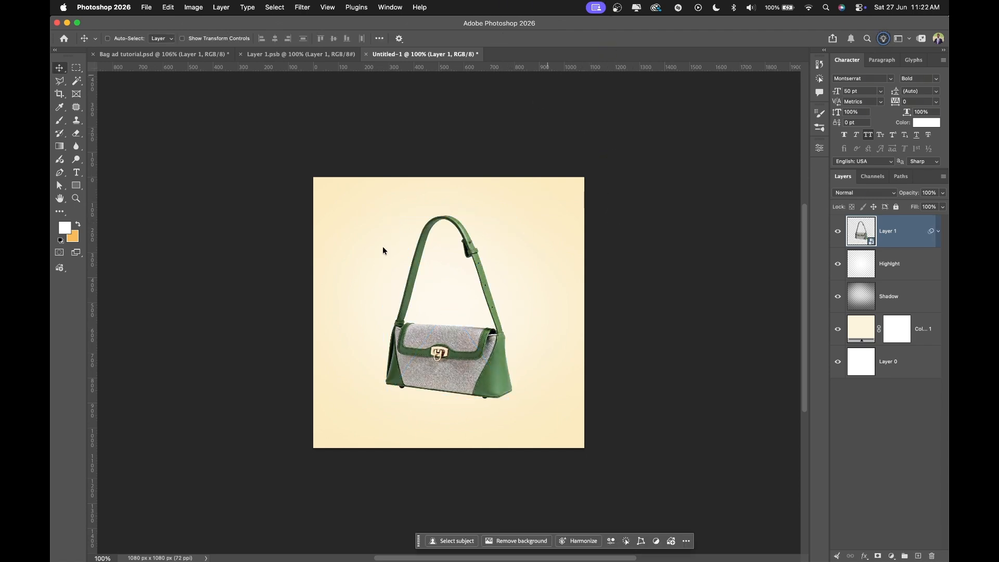
Step: Draw a white rectangle about 693 by 187 px across the bag's handle and slightly round its corners
click(76, 186)
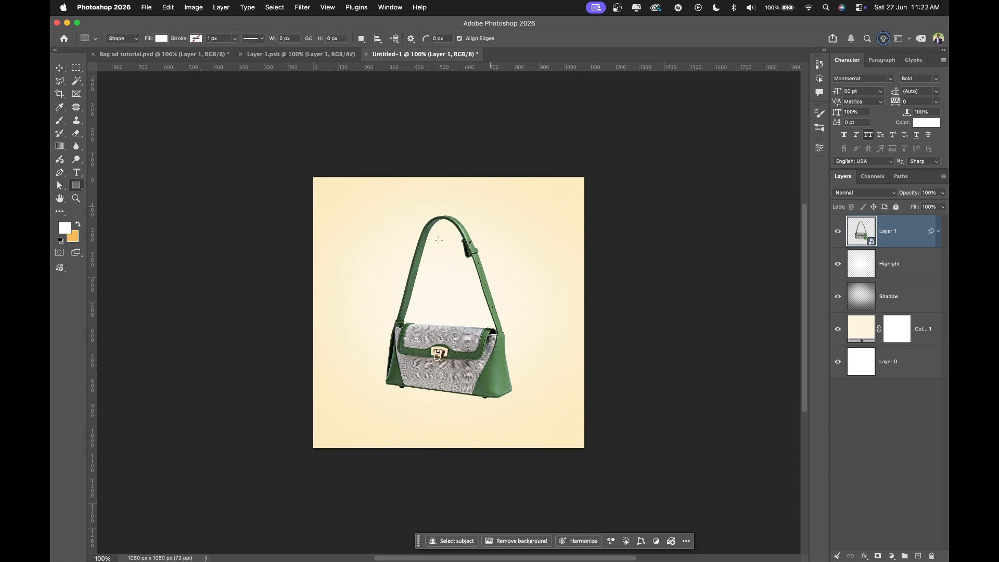
drag(363, 211, 537, 258)
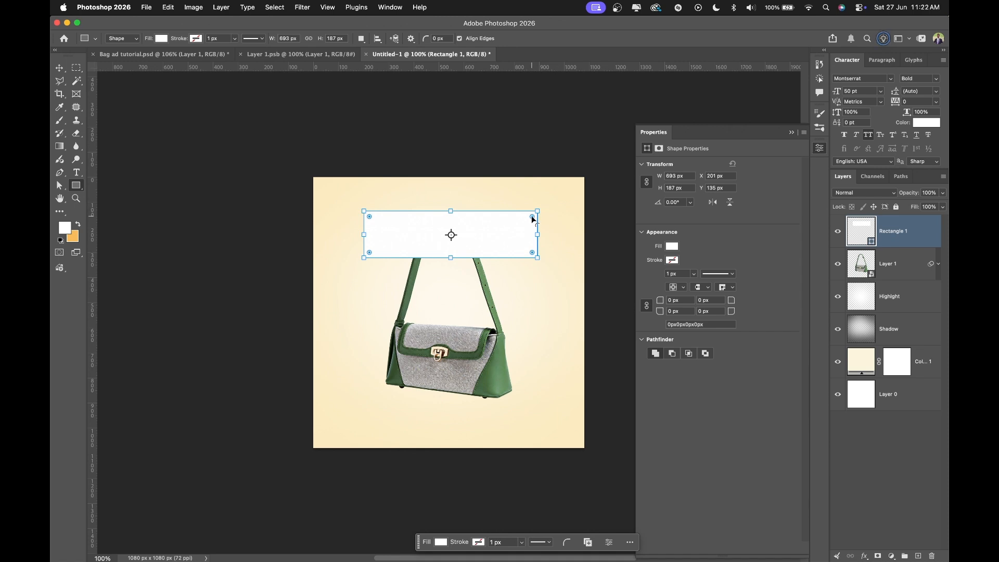
drag(531, 217, 531, 219)
drag(534, 218, 533, 219)
click(792, 133)
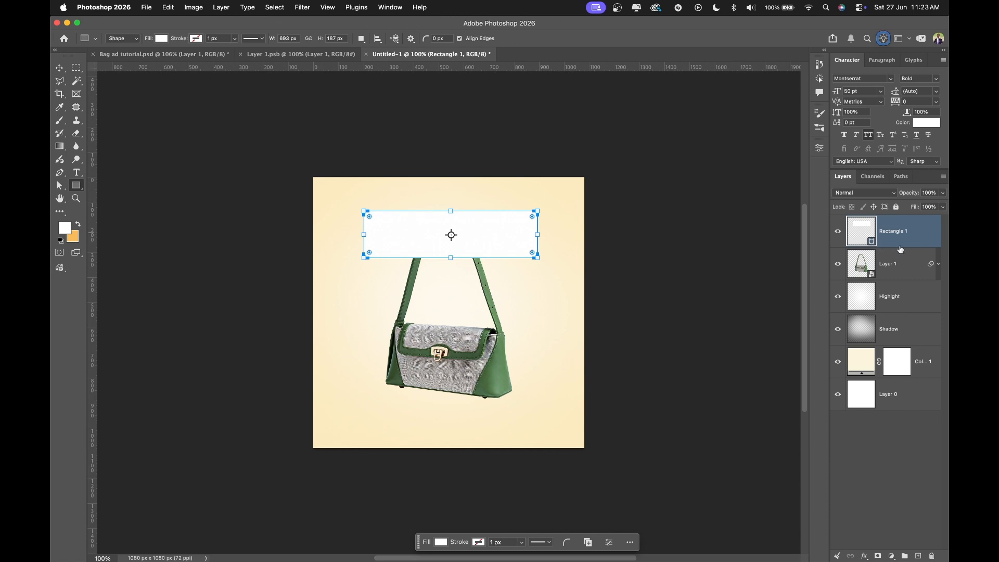
Step: Fill the rectangle with the dark green #49663f sampled from the bag's lower edge
double_click(872, 235)
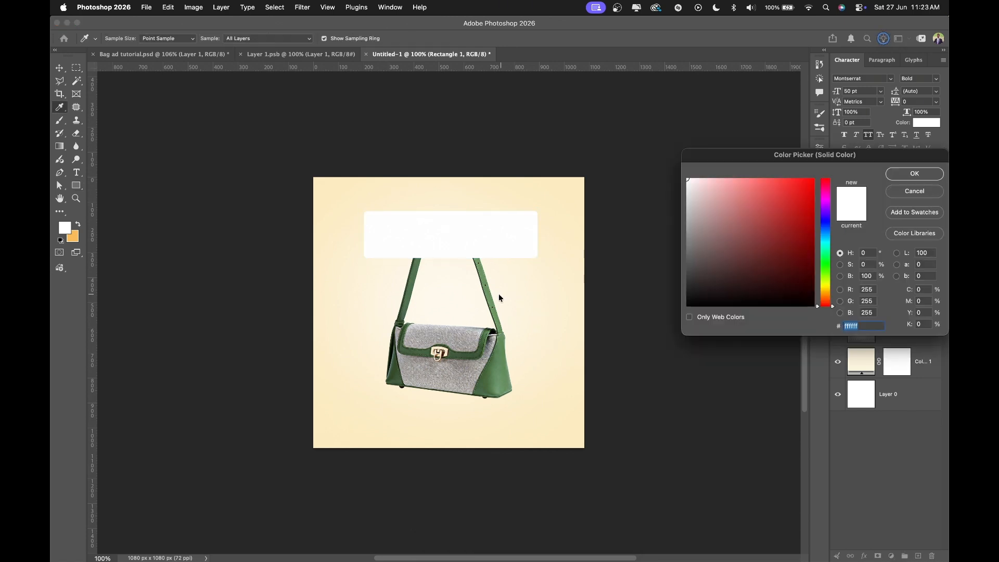
click(486, 385)
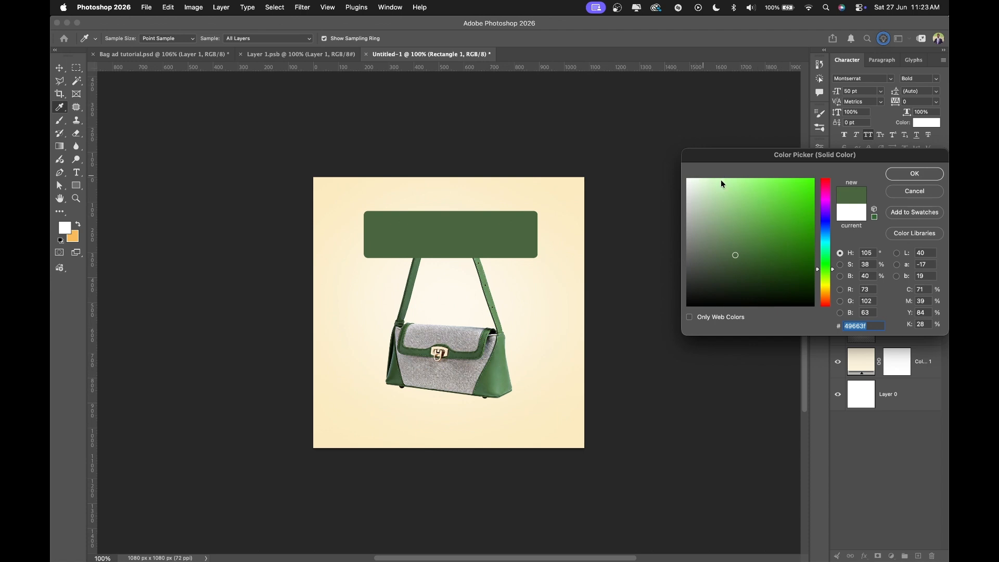
click(915, 174)
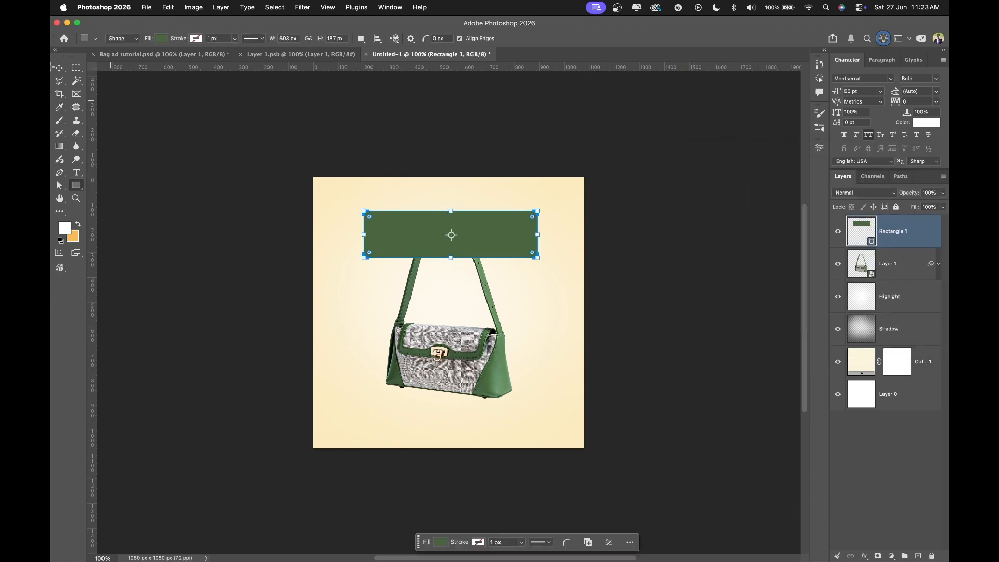
Step: Align the green rectangle to the horizontal center of the whole canvas and clear the selection
click(60, 68)
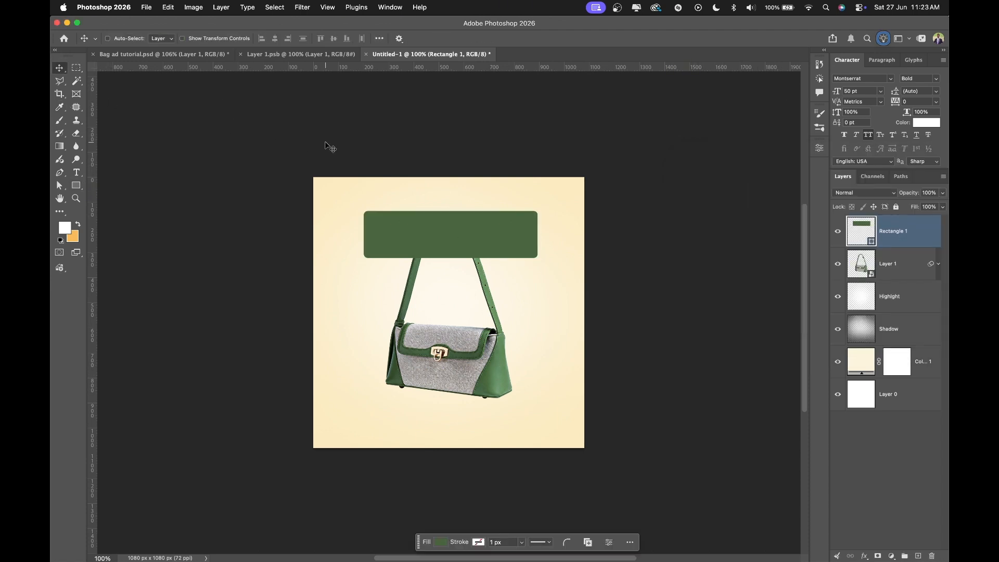
key(super+a)
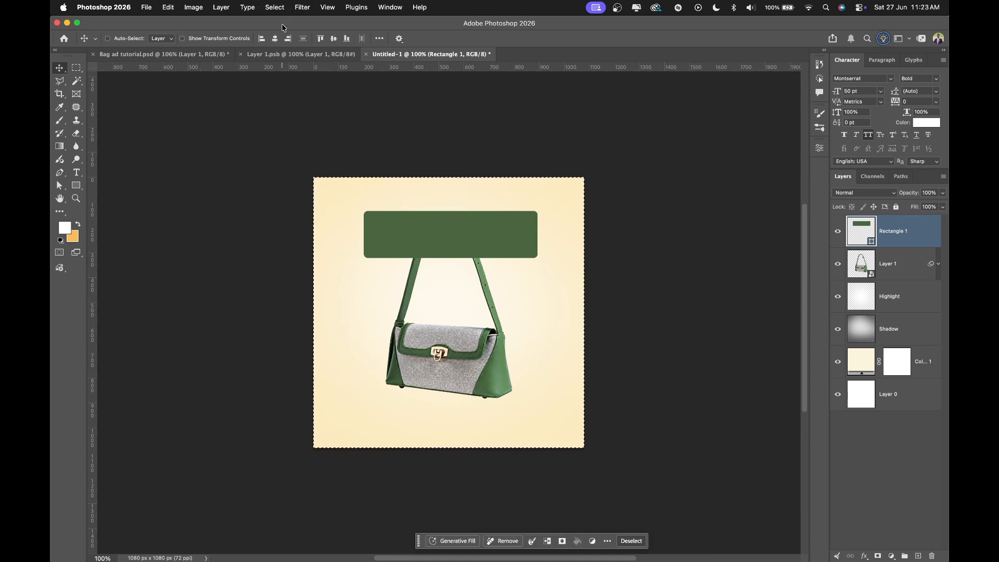
click(275, 42)
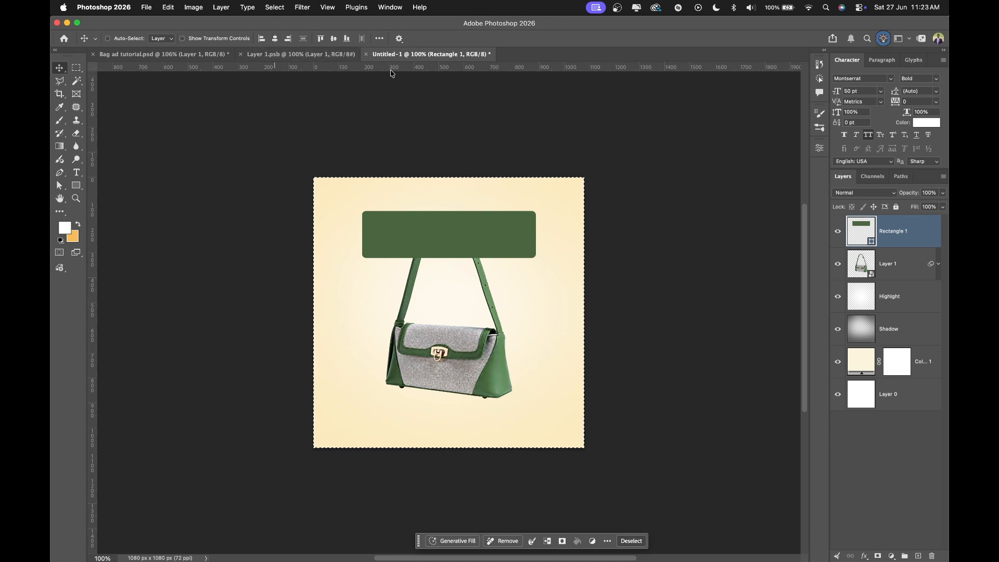
key(super+d)
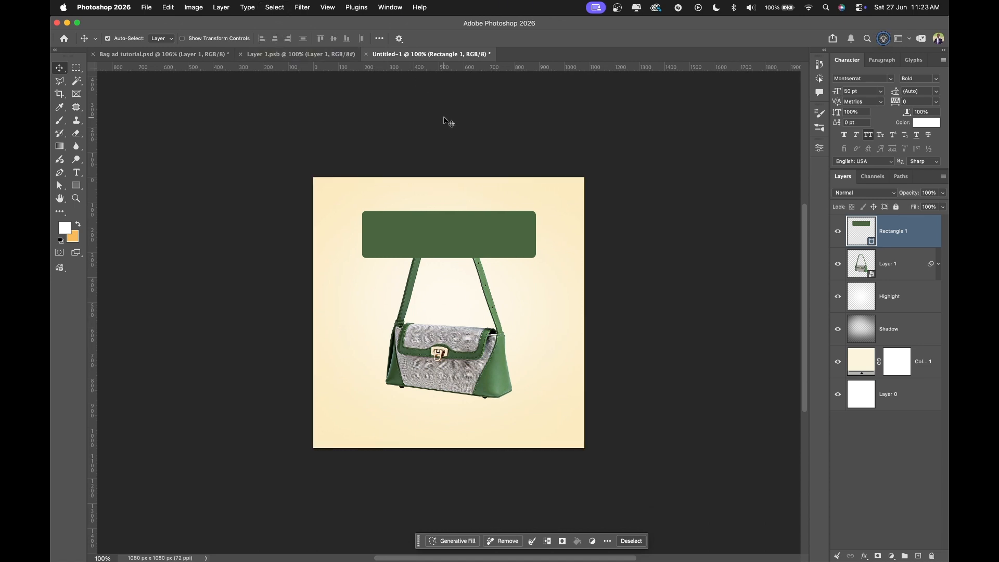
Step: Move the green rectangle down slightly until its upper edge sits just below the top of the bag's handle
click(507, 219)
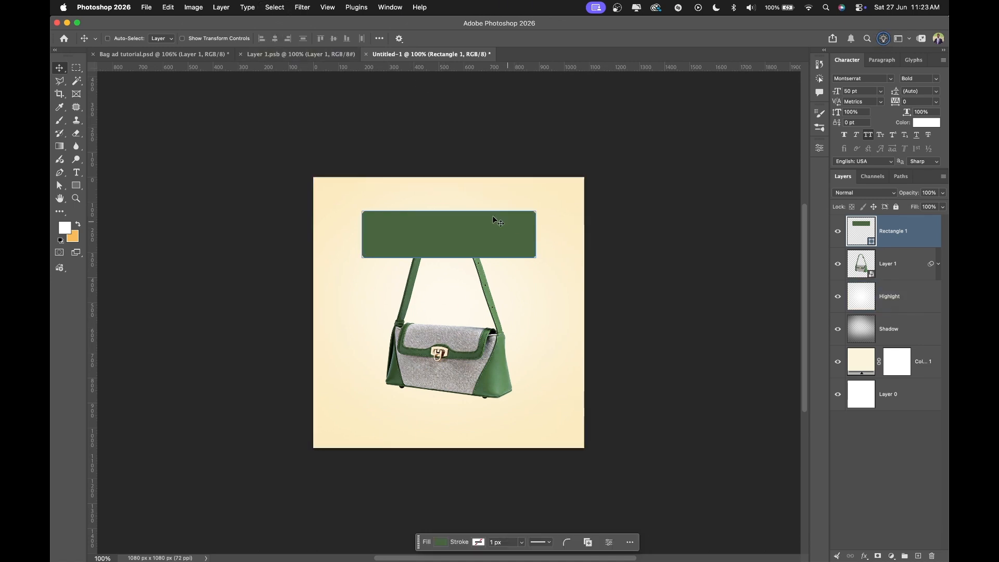
drag(483, 217, 484, 223)
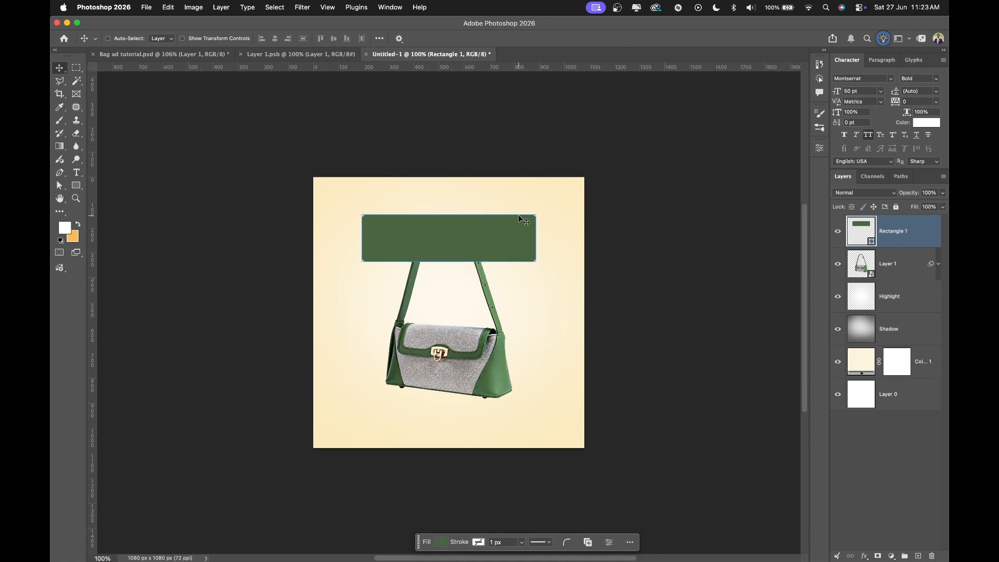
key(Down)
key(Down)
key(Down)
key(Down)
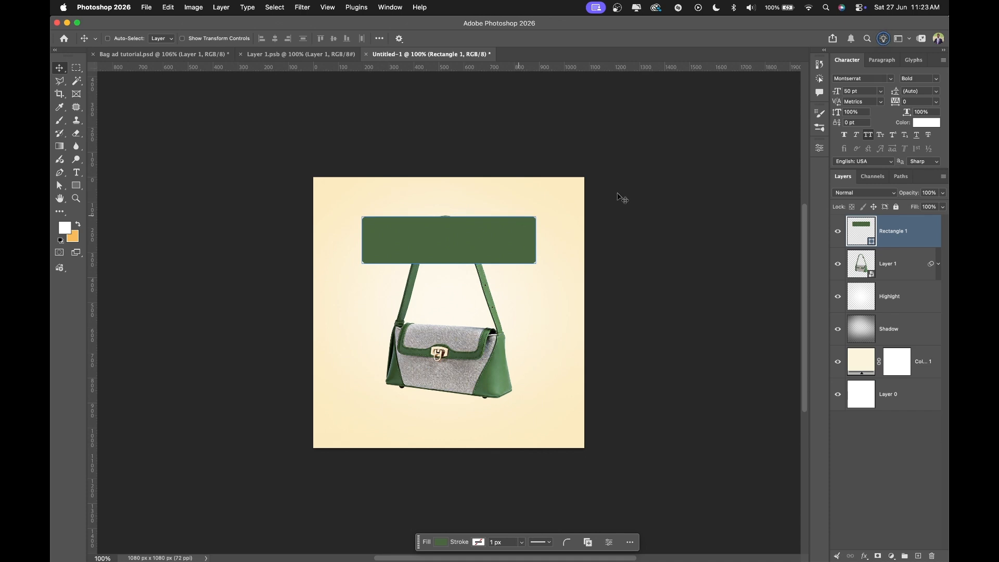
Step: Place the bag layer above Rectangle 1 and nudge the rectangle further down behind the handle
shift+click(884, 254)
drag(897, 263, 896, 223)
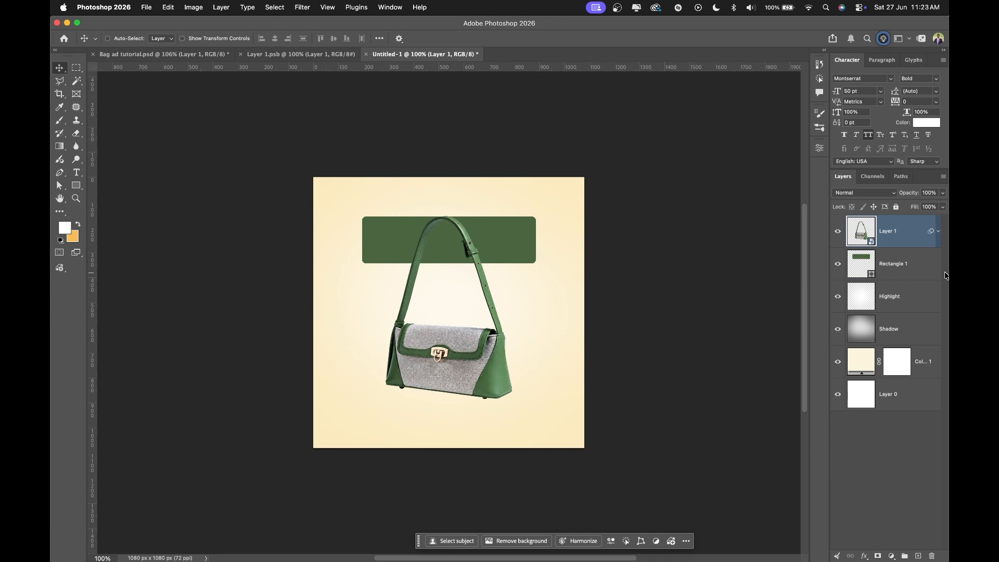
click(919, 256)
key(Down)
key(Down)
key(Down)
key(Down)
key(Down)
key(Down)
key(Down)
key(Down)
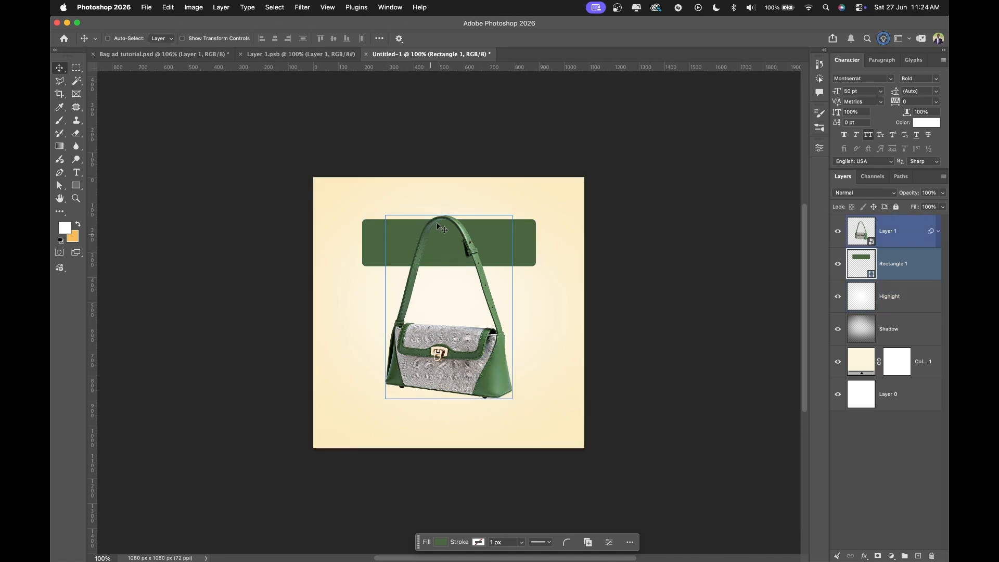
Step: Move the bag up slightly so the top of its handle rises above the green rectangle
super+click(417, 252)
key(super+0)
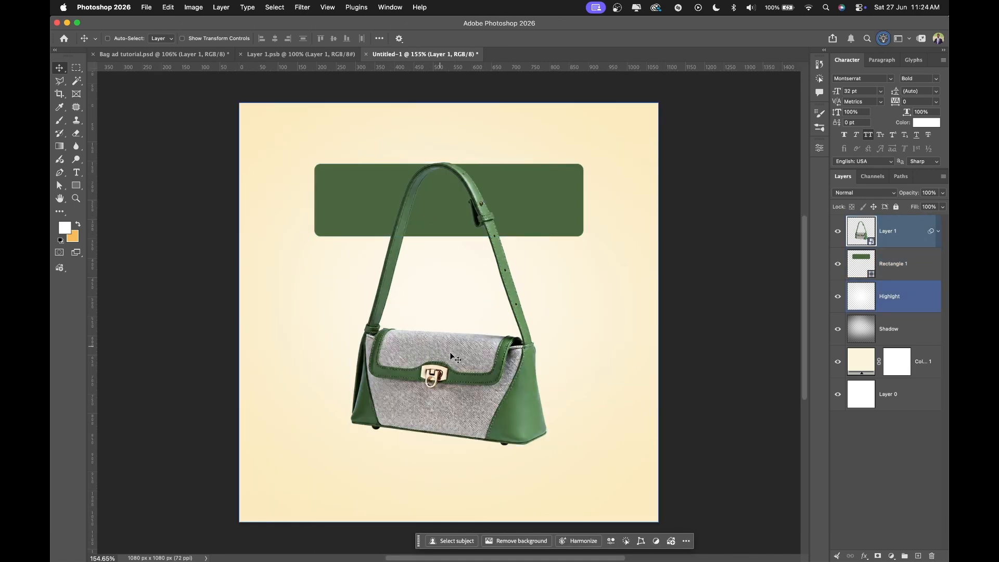
drag(451, 353, 449, 353)
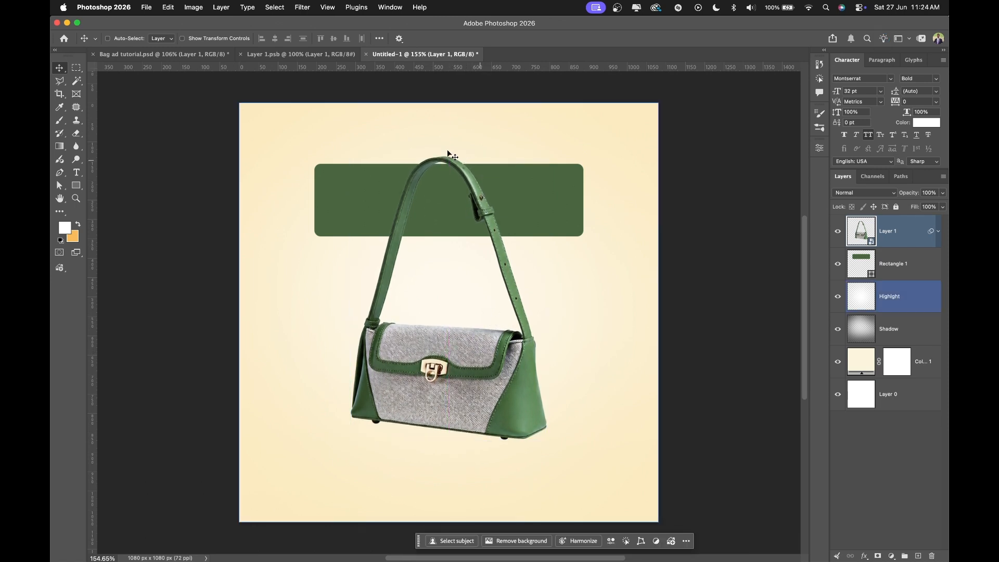
Step: Mask the bag layer with the outline of Rectangle 1 and invert the mask to hide the strap inside the rectangle
super+click(444, 179)
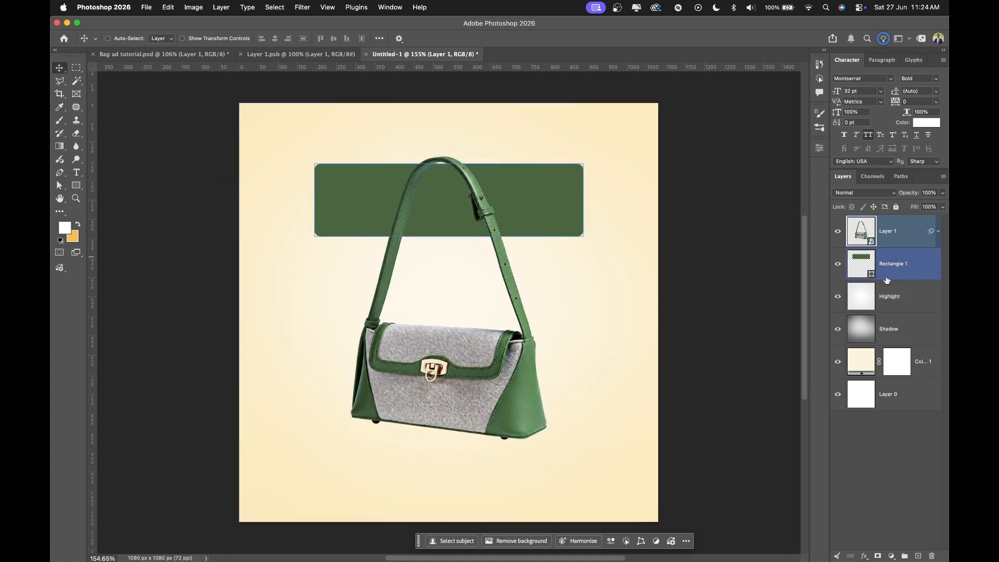
super+click(869, 266)
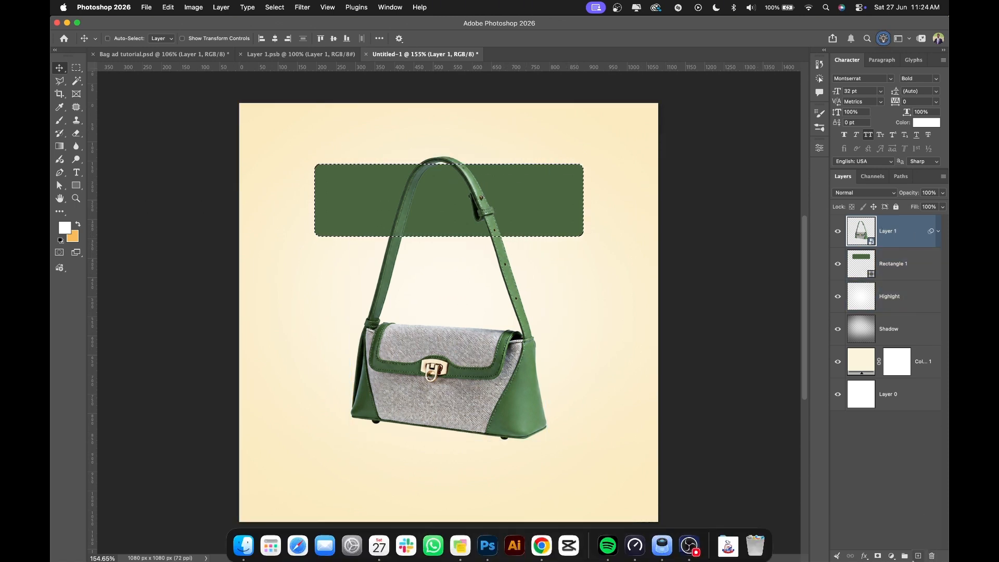
click(878, 556)
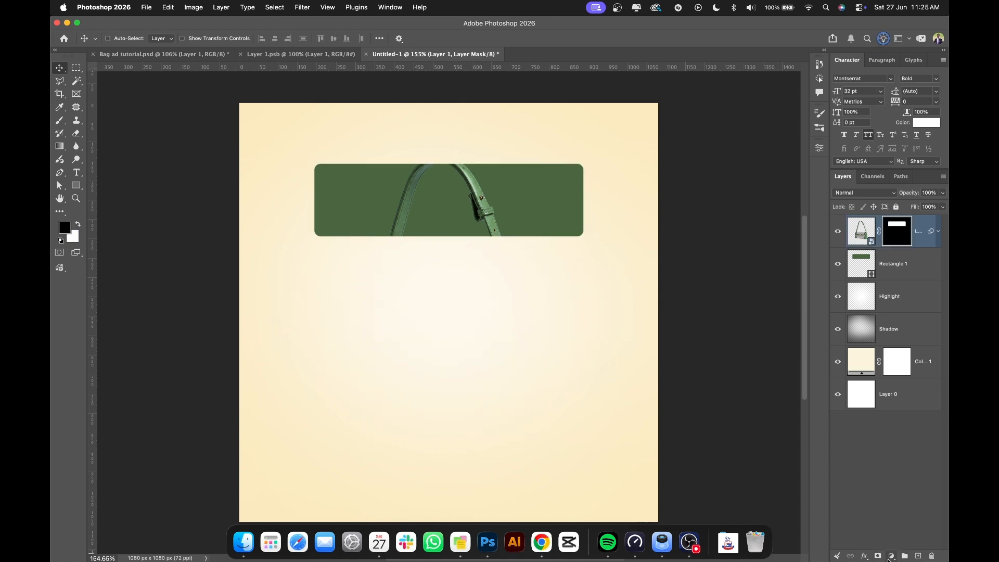
key(super+i)
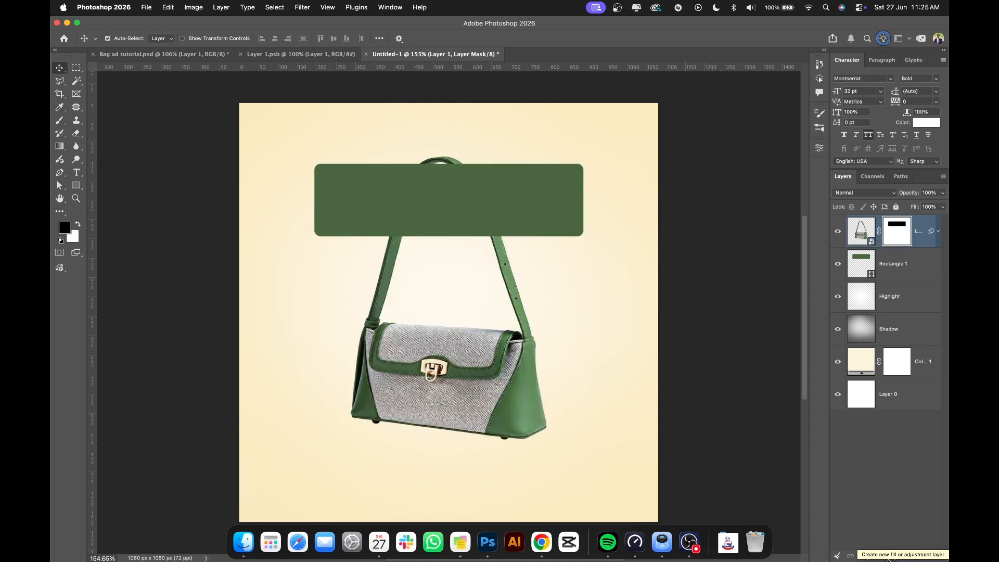
super+click(560, 301)
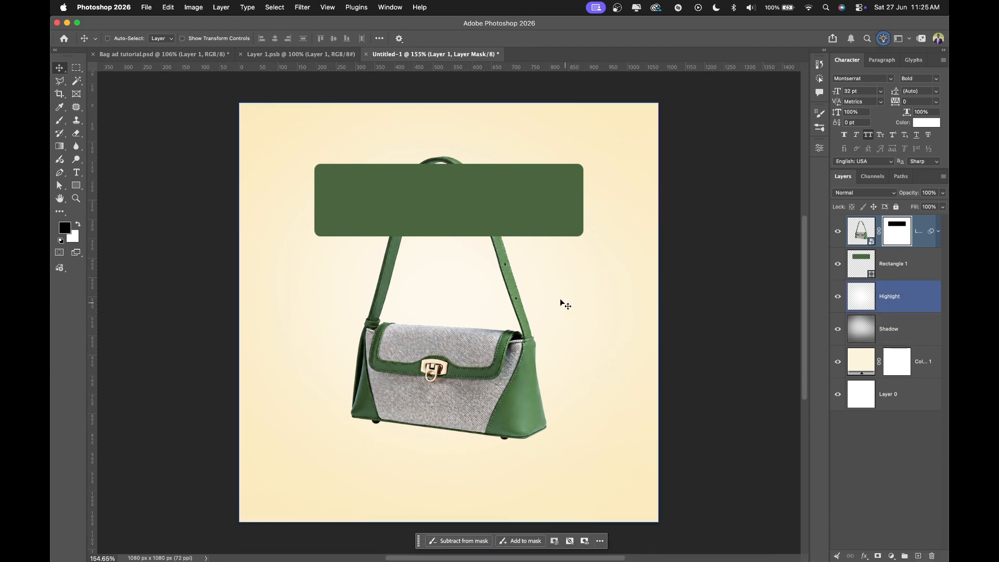
super+click(501, 216)
super+click(469, 162)
super+click(485, 169)
super+click(457, 156)
super+click(447, 160)
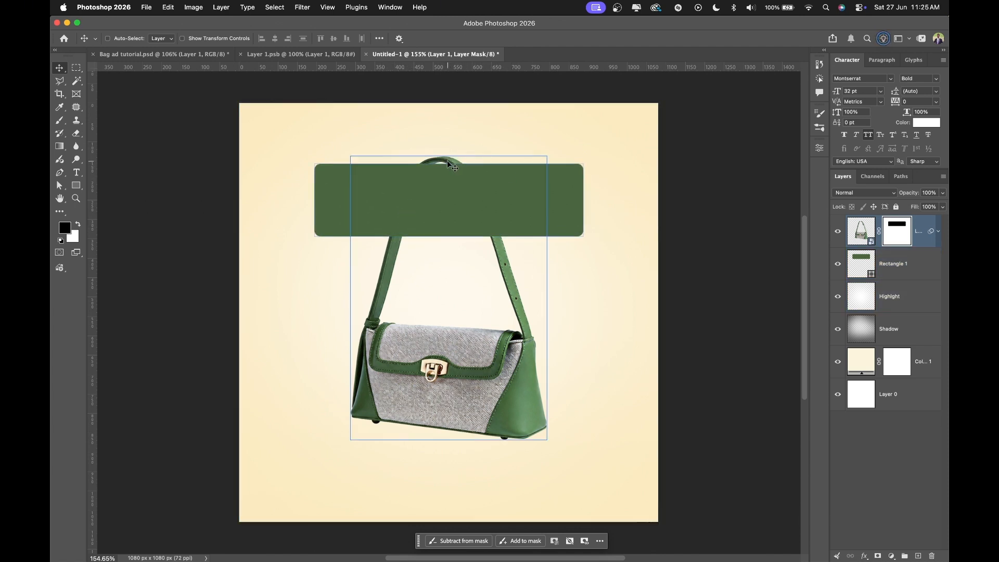
super+click(455, 165)
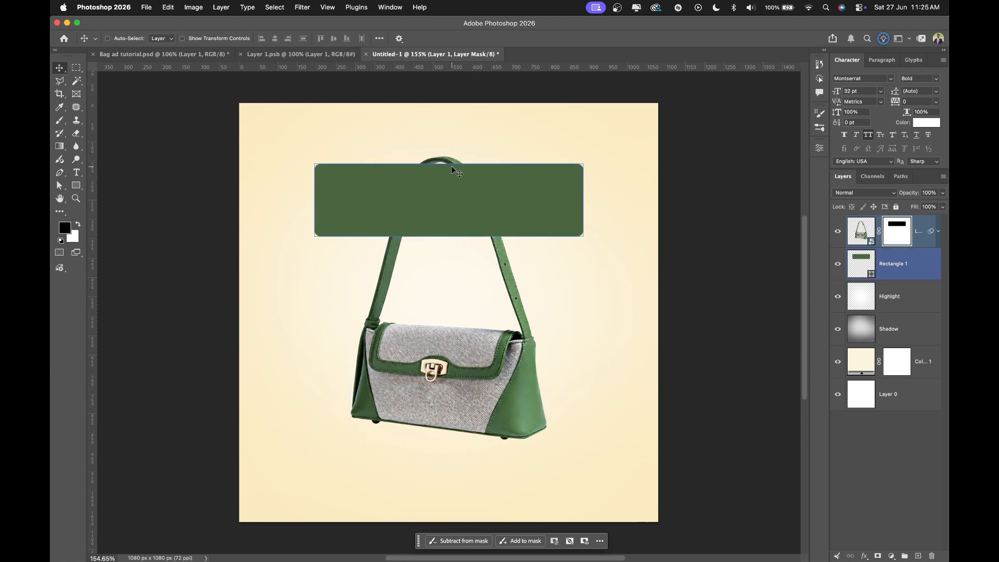
Step: Outline the right side of the strap where it crosses the green rectangle with a polygonal lasso selection
key(l)
drag(478, 162, 449, 167)
click(448, 166)
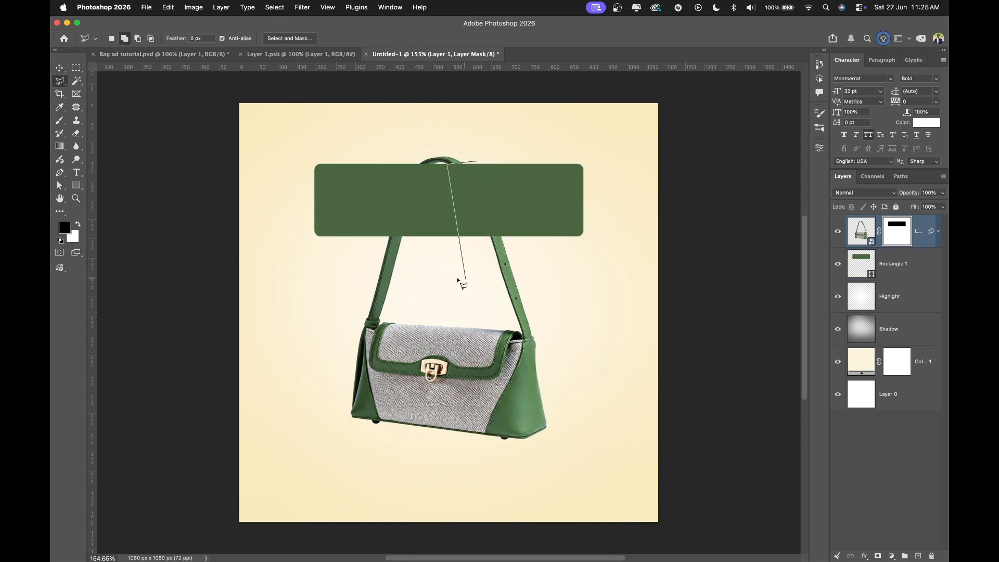
click(456, 272)
click(539, 261)
click(490, 149)
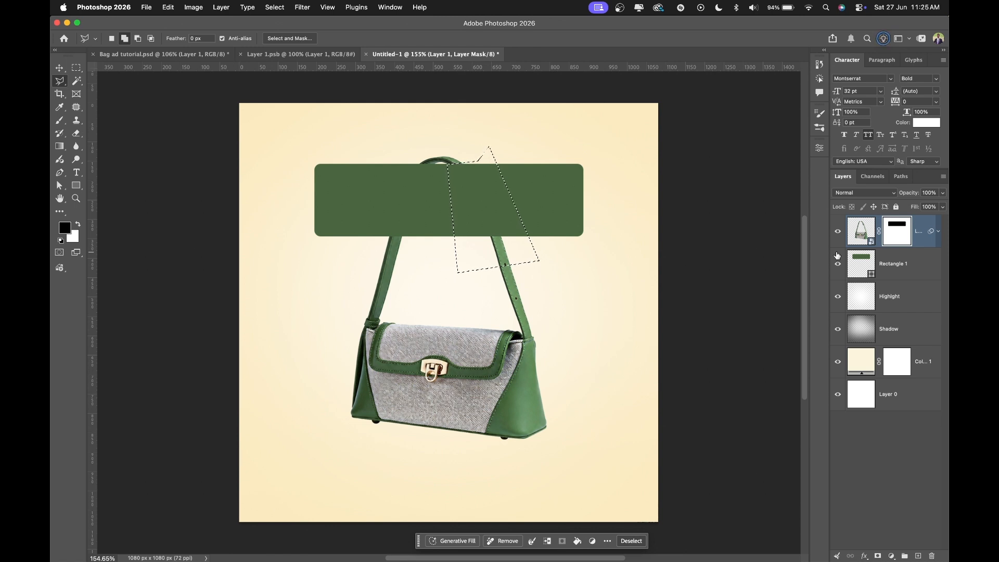
Step: Fill the selected area of the bag's layer mask with white at 100% opacity and deselect
right_click(450, 209)
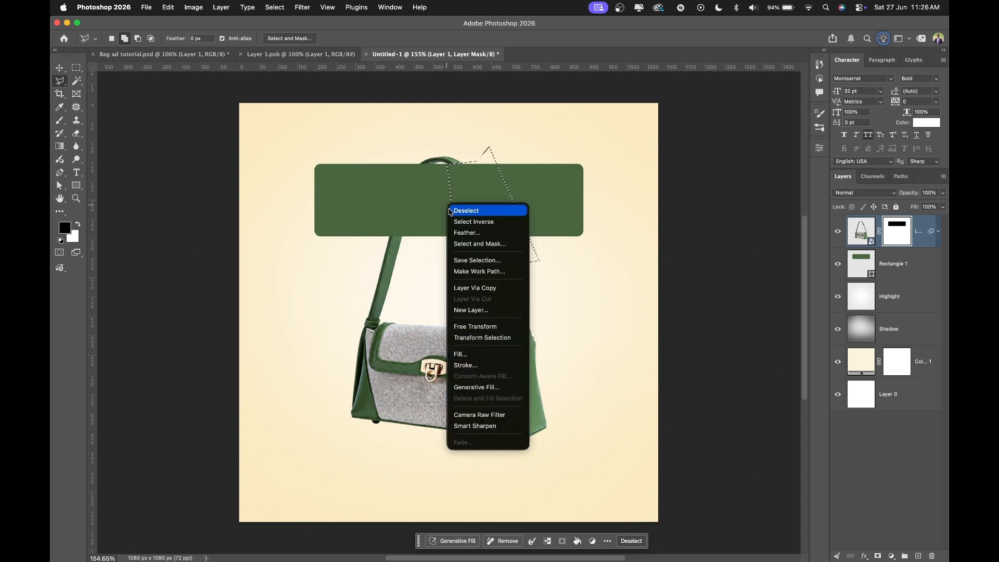
click(467, 356)
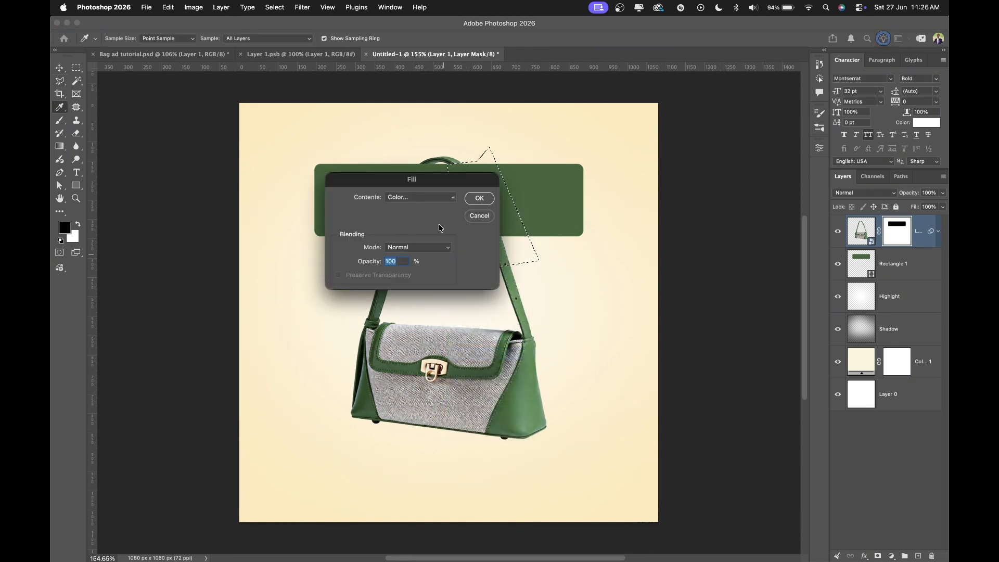
click(443, 197)
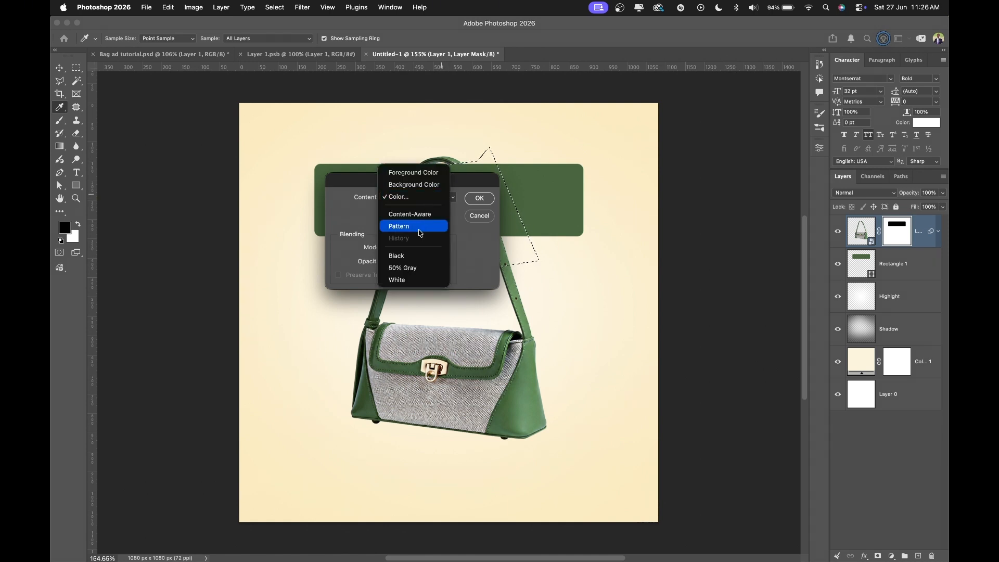
click(411, 281)
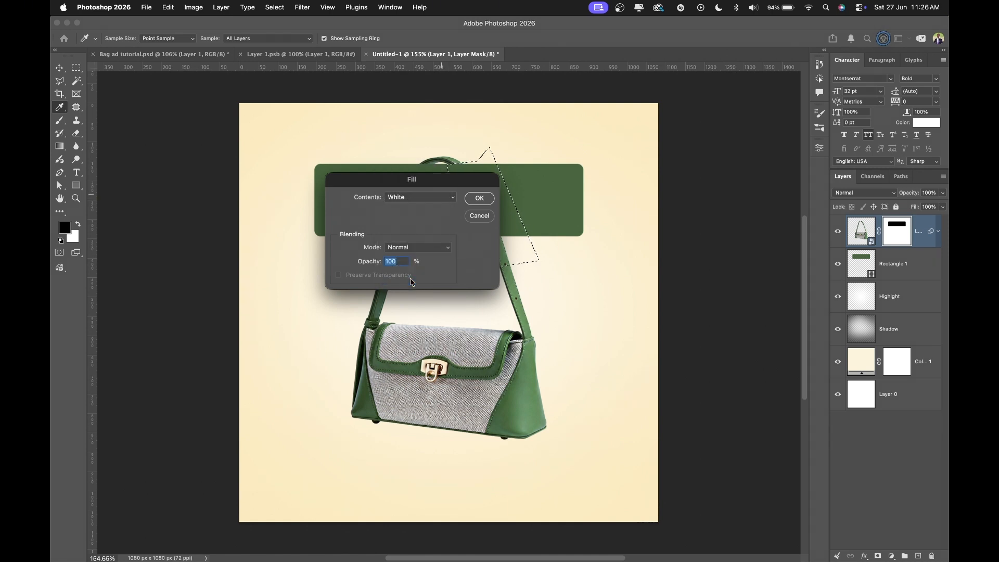
click(478, 198)
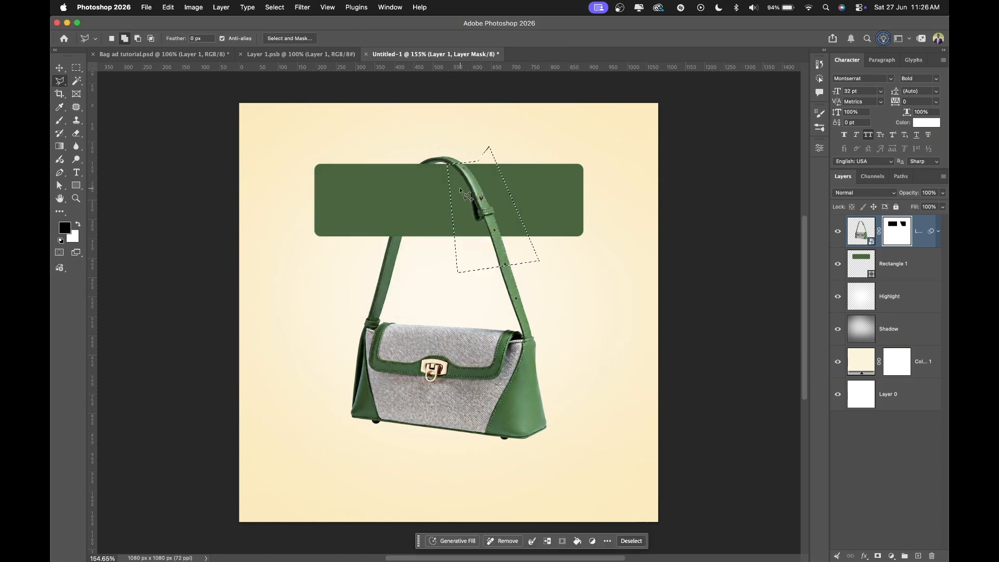
key(super+d)
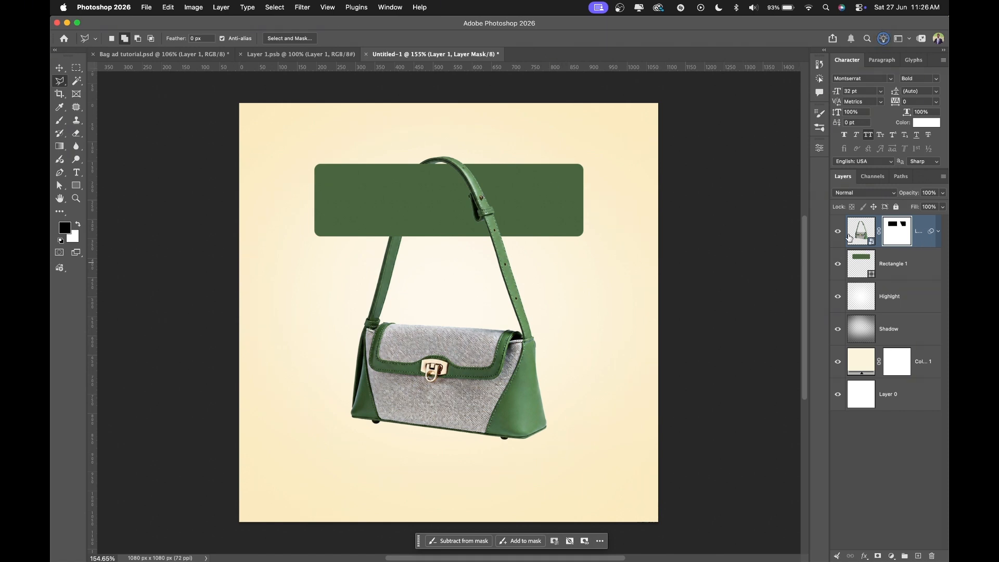
Step: Add a Multiply Drop Shadow to the bag layer and set its angle to 0°
click(923, 246)
double_click(924, 246)
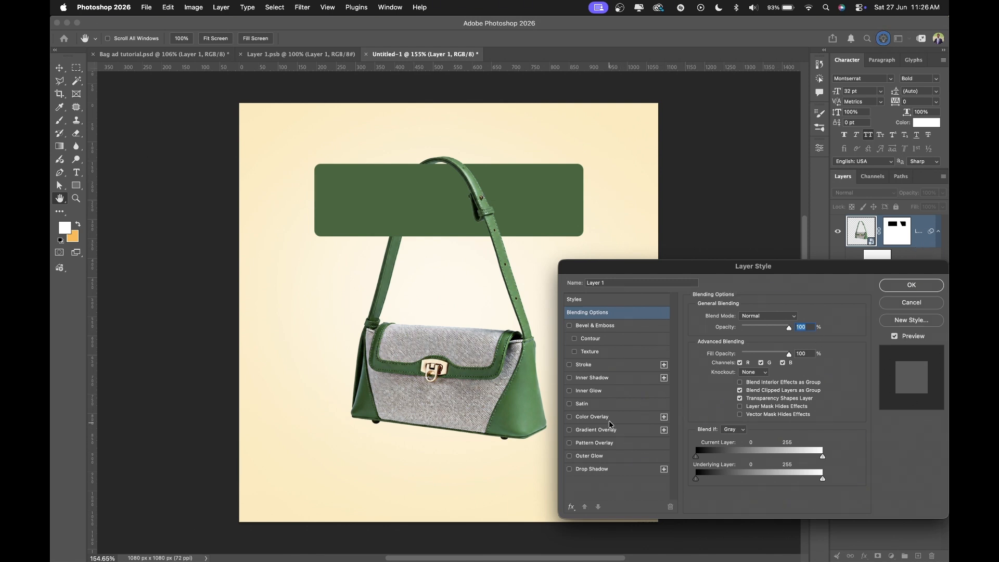
click(602, 455)
click(585, 470)
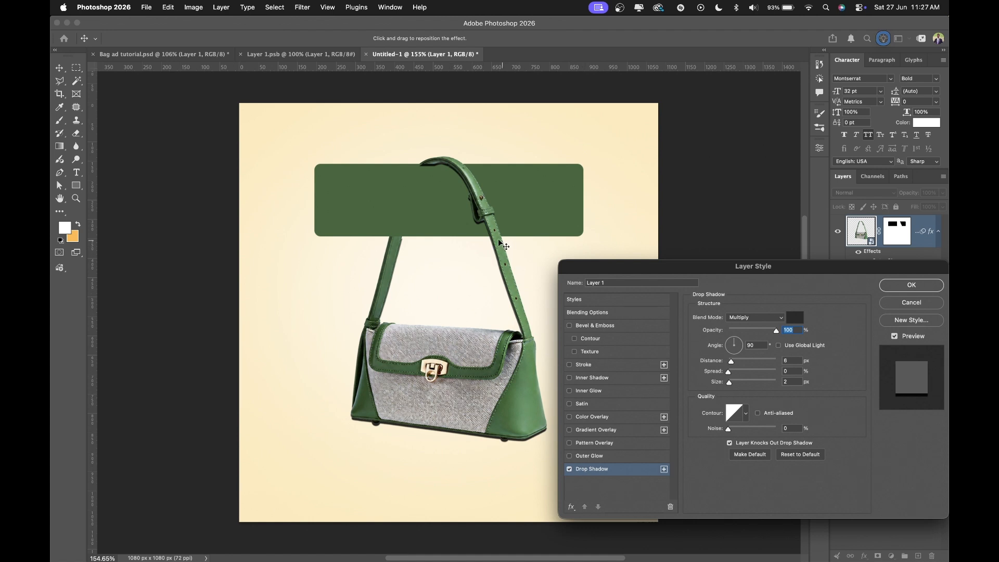
drag(482, 239, 480, 237)
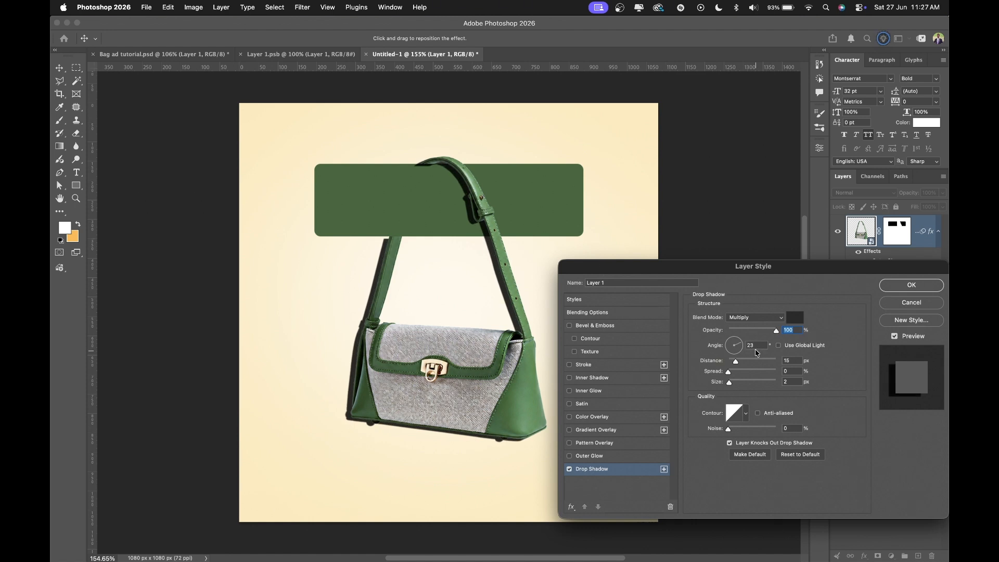
text(0)
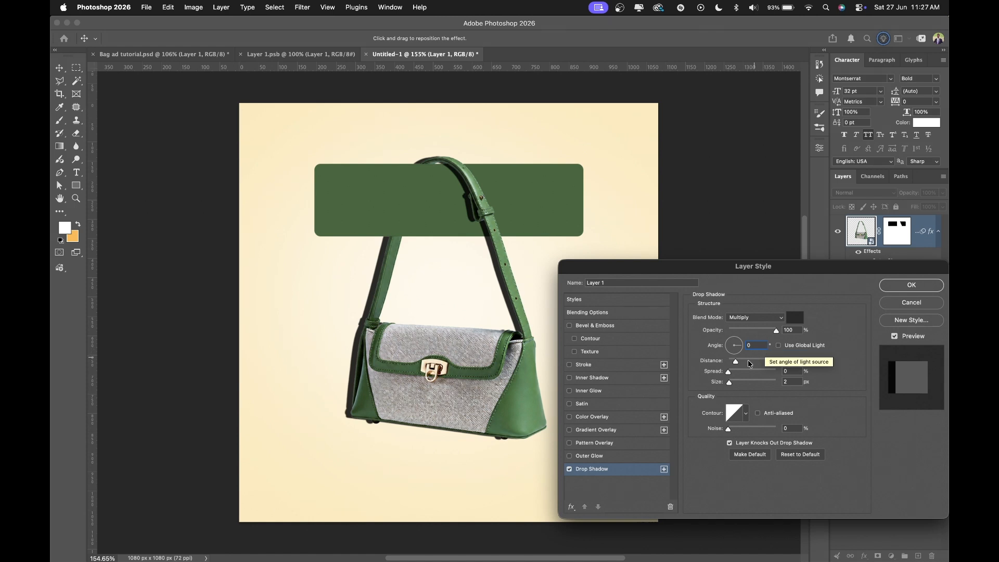
Step: Soften the bag's drop shadow with an 18 px distance, 20 px size and 35% opacity, and apply the style
drag(738, 361, 736, 364)
drag(729, 385, 686, 370)
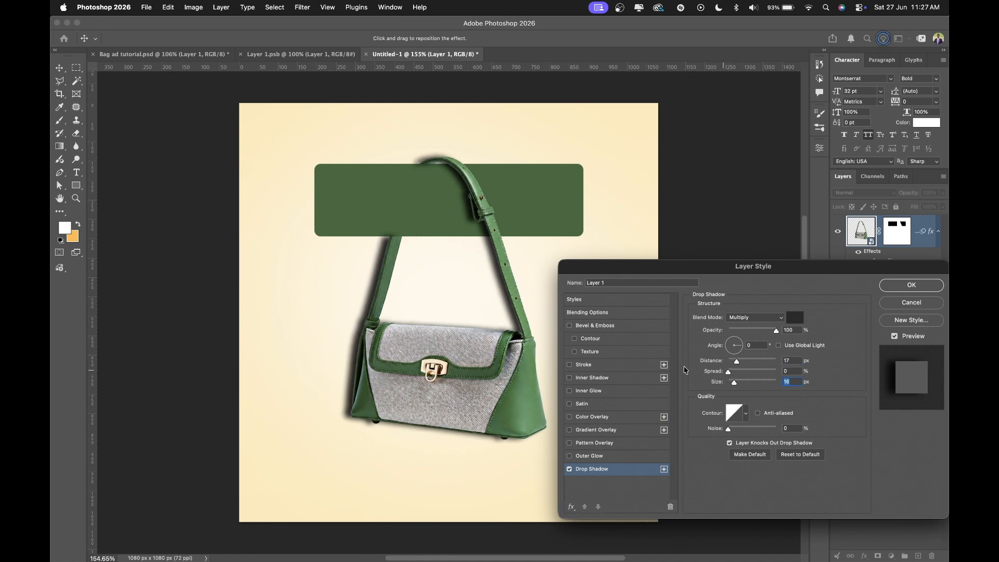
click(734, 383)
drag(770, 332, 755, 332)
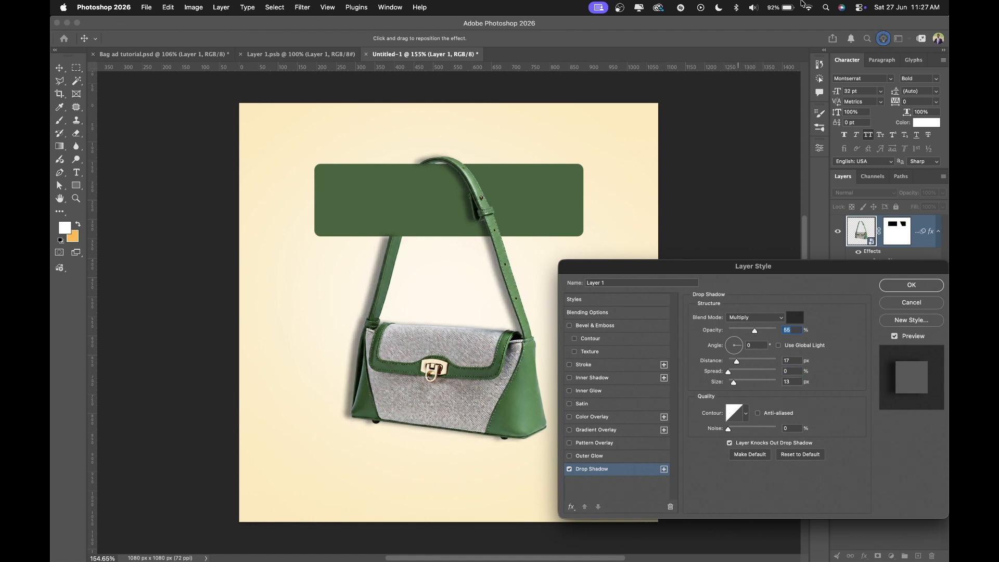
click(858, 11)
click(757, 282)
drag(737, 362, 739, 383)
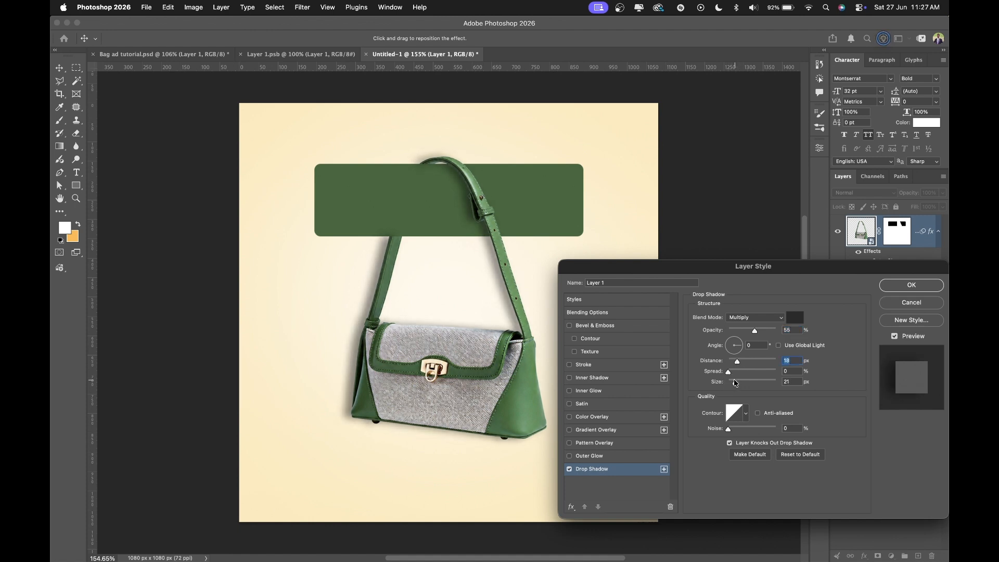
click(736, 382)
text(20)
key(Return)
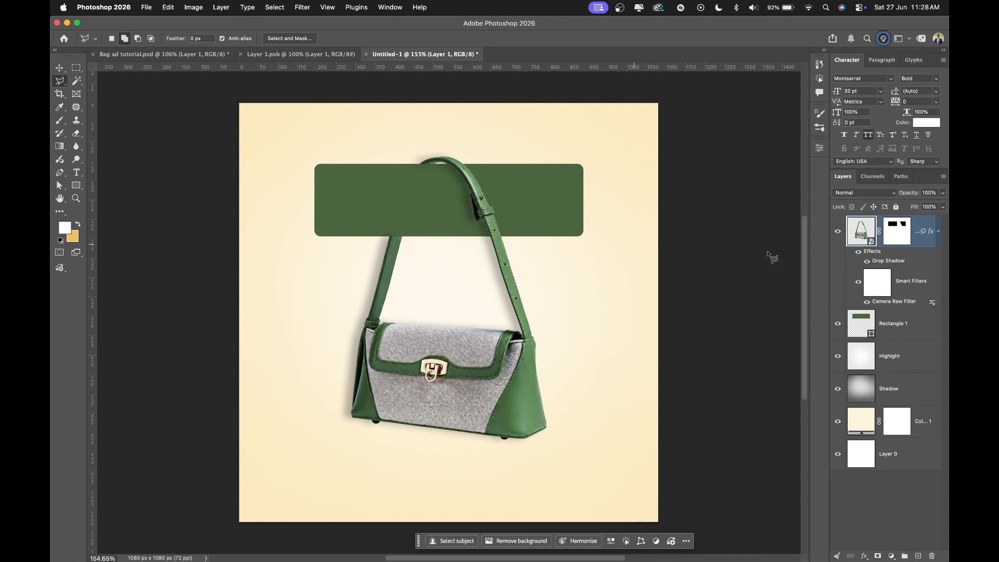
Step: Separate the bag's drop shadow effect into its own layer
click(938, 232)
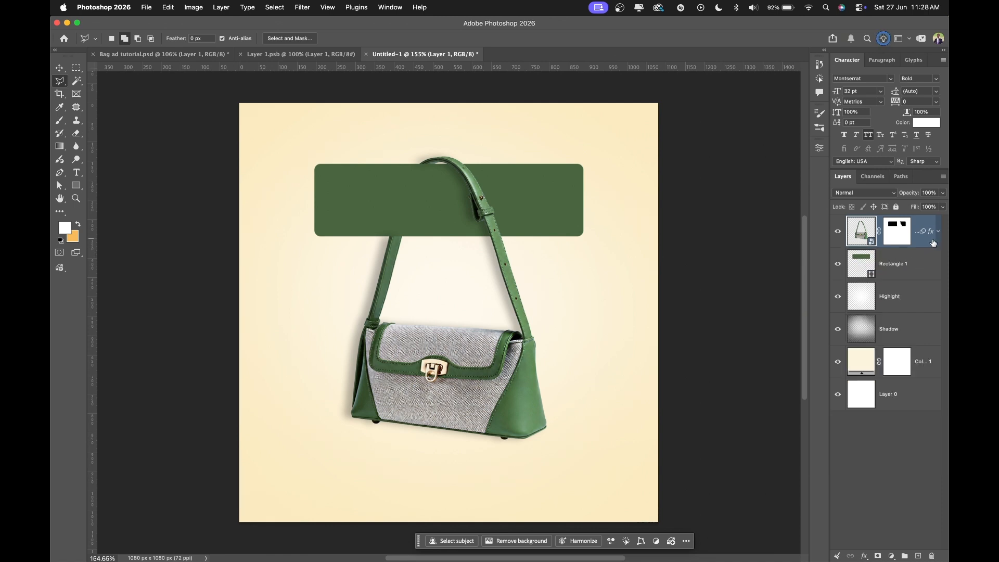
click(939, 231)
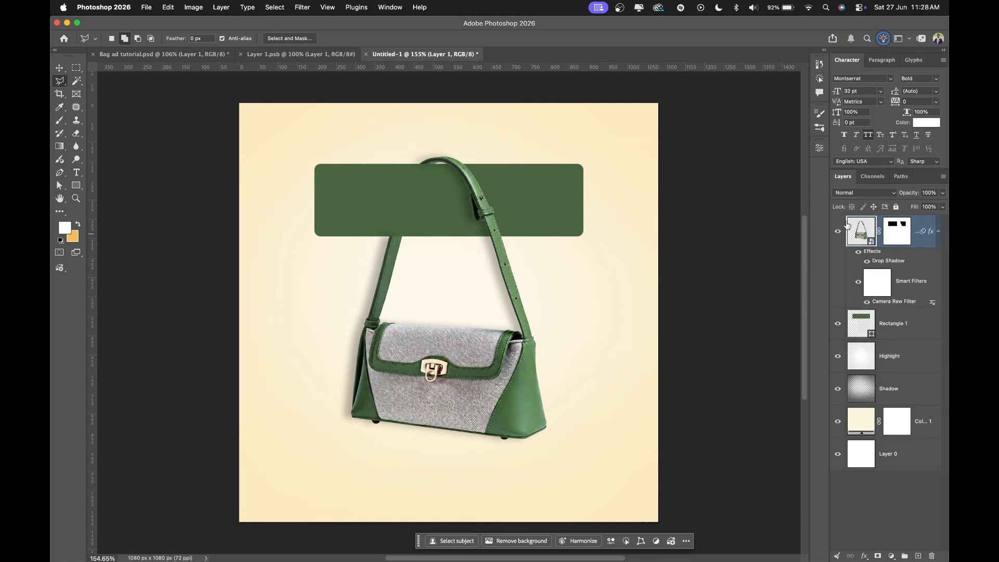
click(221, 8)
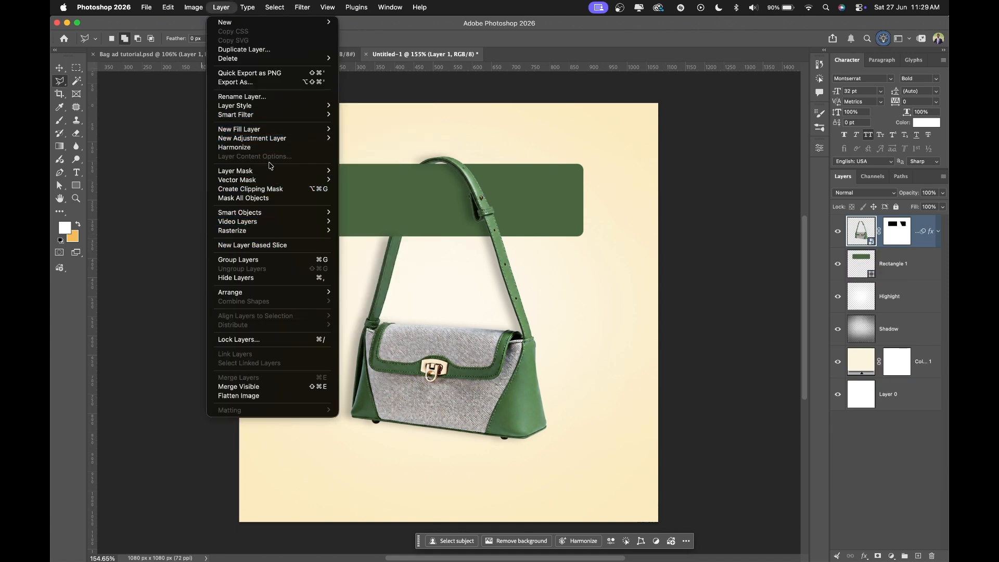
mouse_move(272, 176)
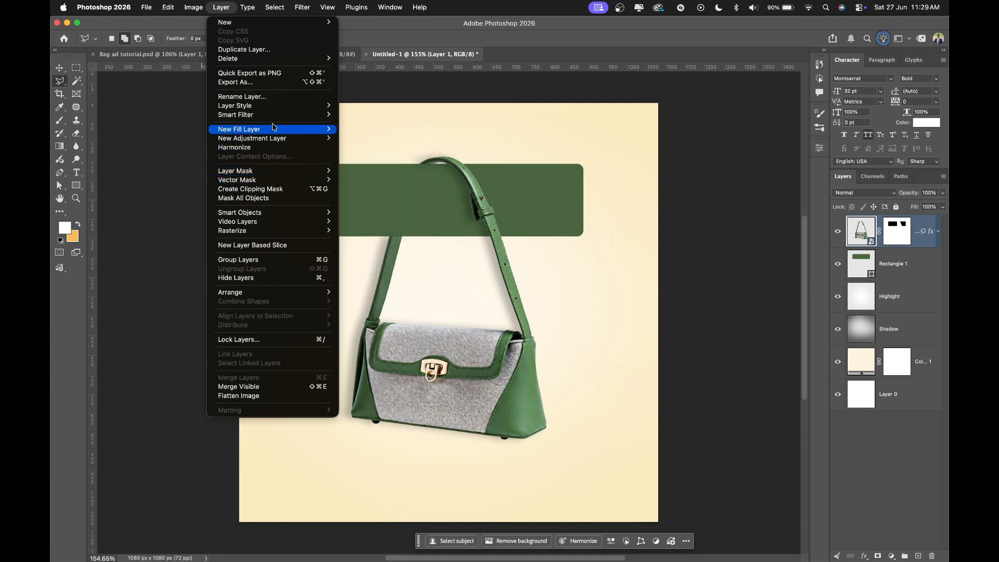
mouse_move(279, 107)
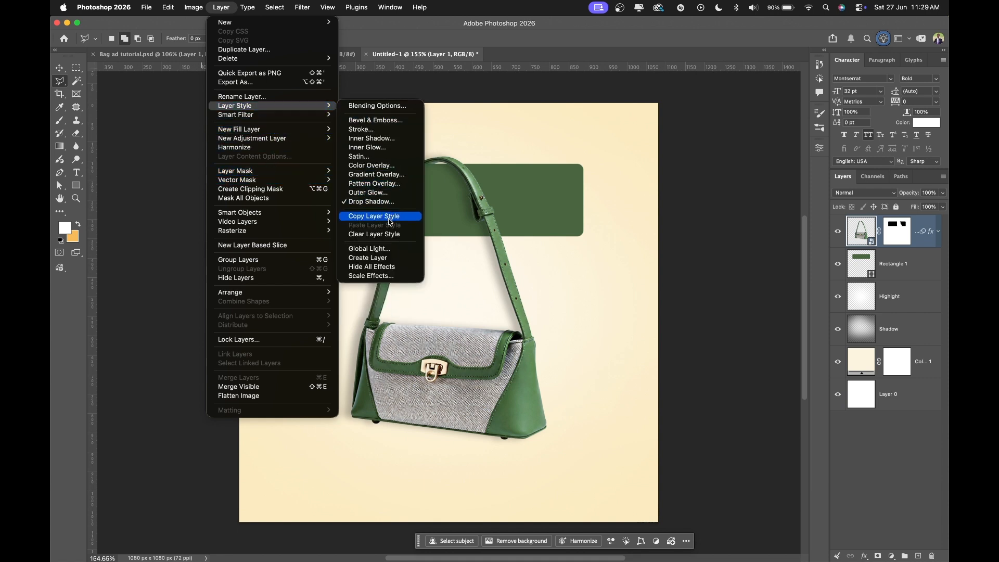
click(388, 259)
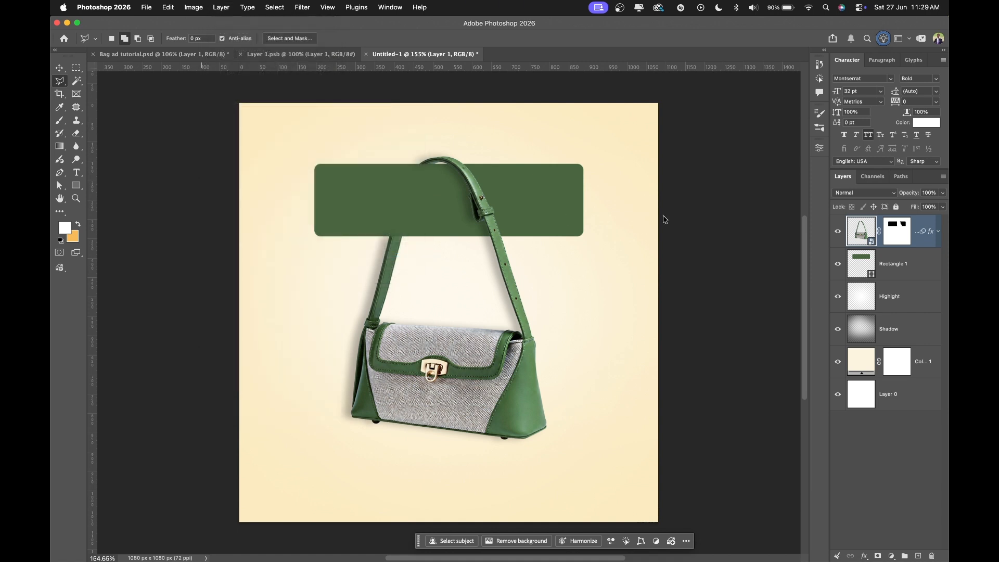
click(526, 227)
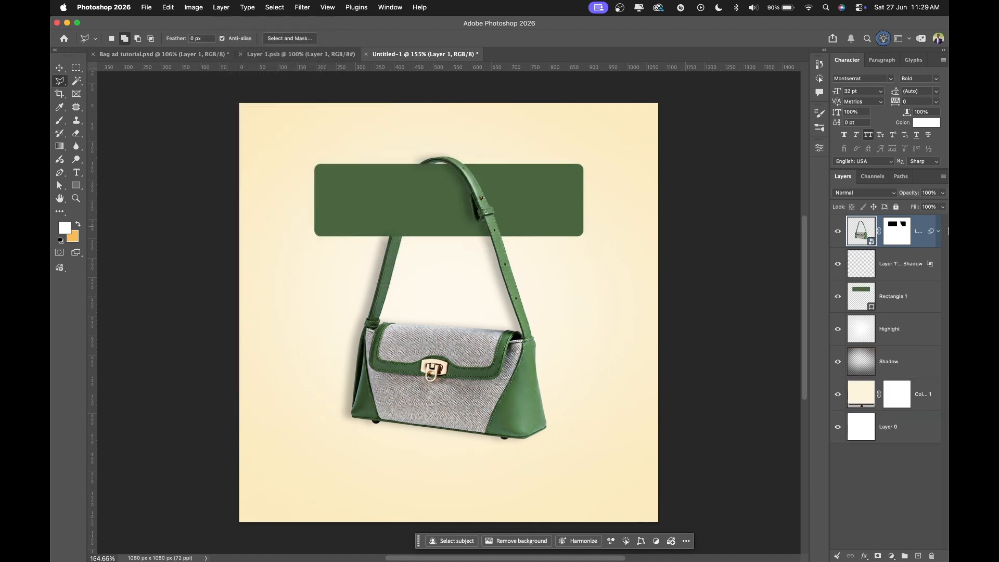
Step: Compare the canvas with and without the separated shadow layer, and clip that layer to Rectangle 1
click(907, 265)
click(840, 267)
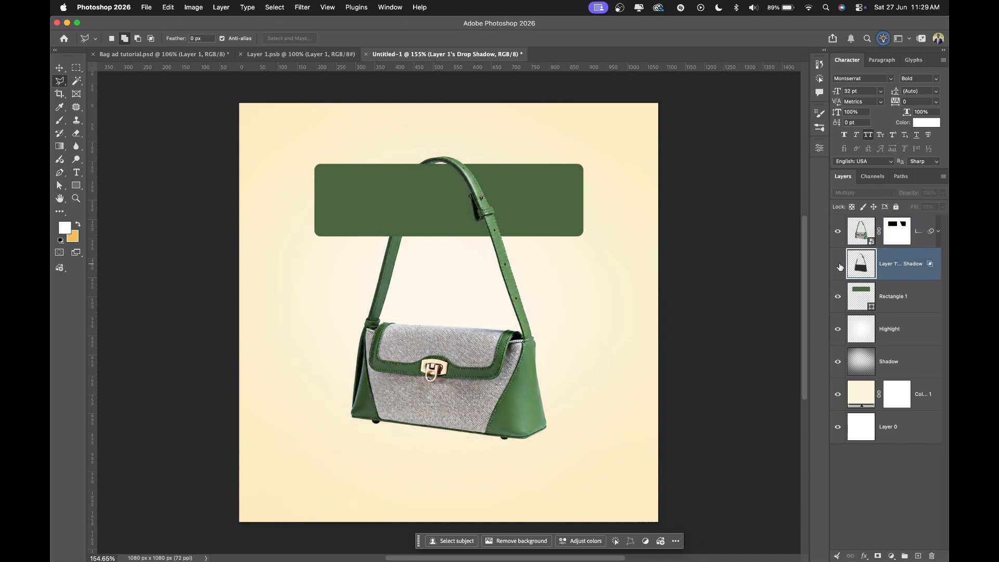
click(839, 266)
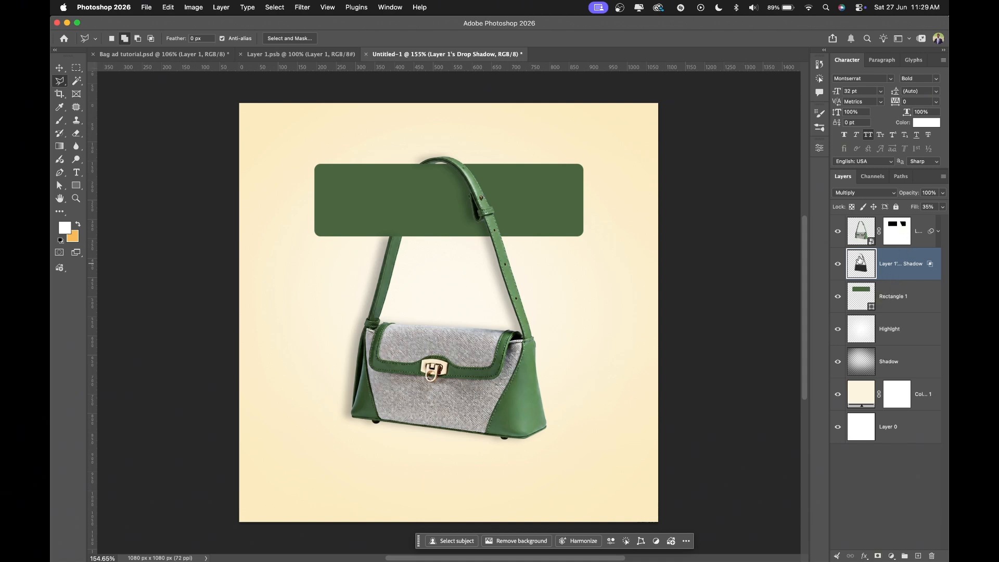
alt+click(891, 278)
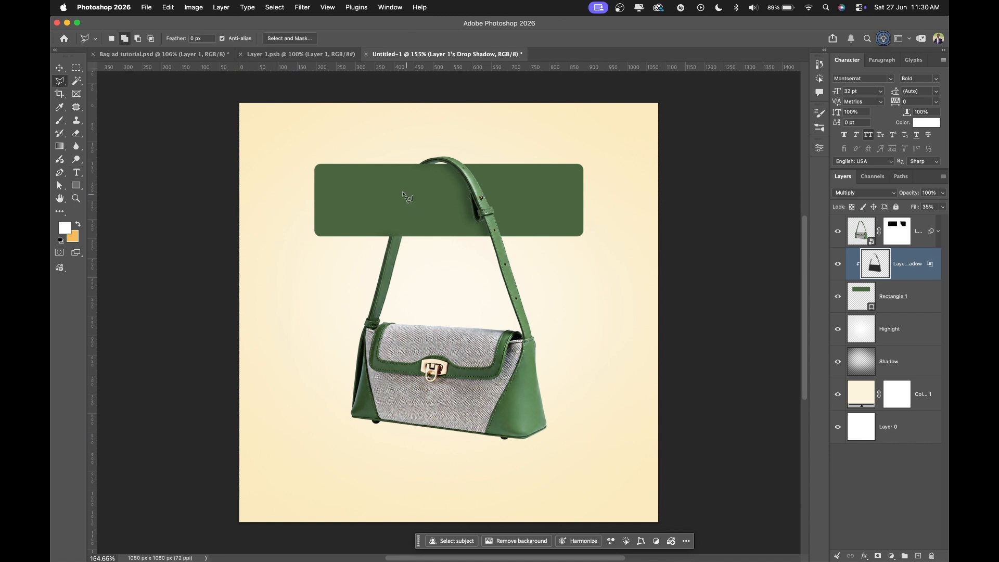
Step: Add the white Montserrat Bold text "SPECIAL SALE" at 32 pt on the green rectangle, beneath the bag layer
key(t)
key(l)
click(76, 172)
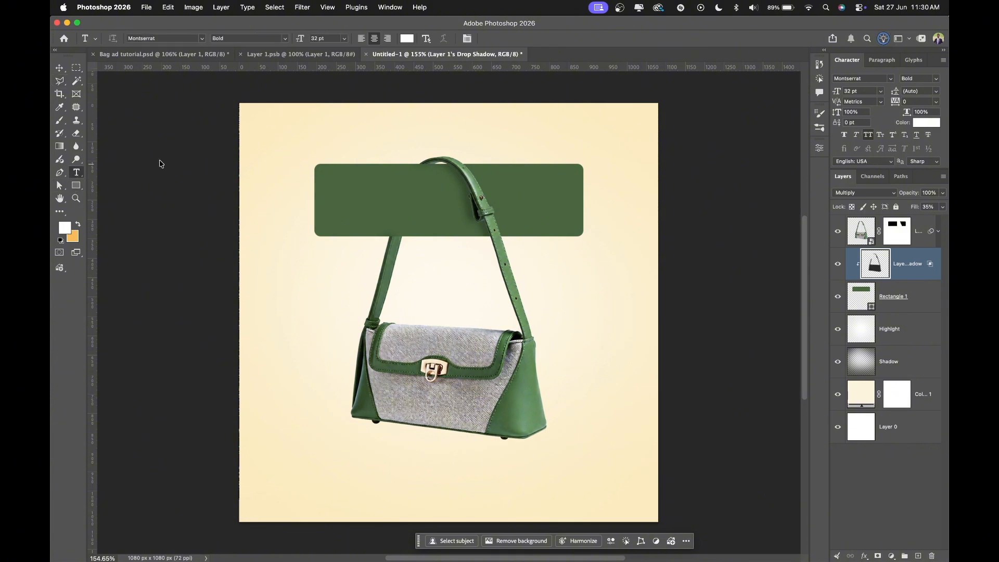
click(438, 198)
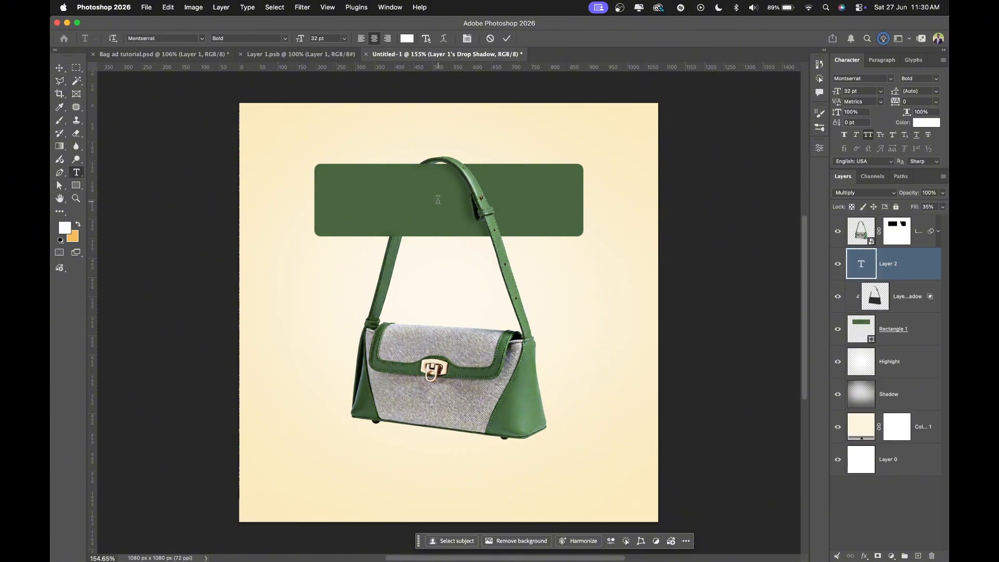
key(super)
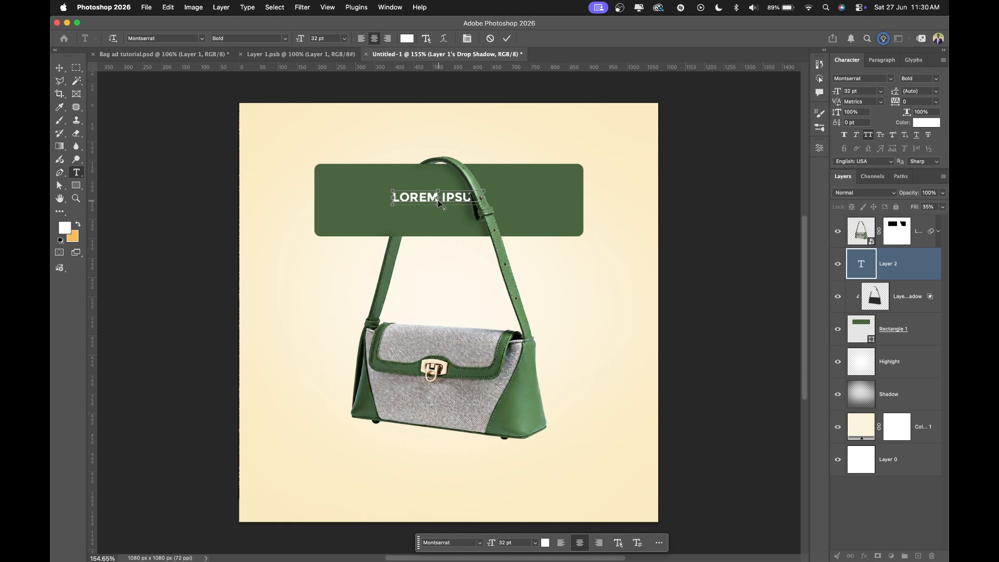
text(SPECIAL SAL)
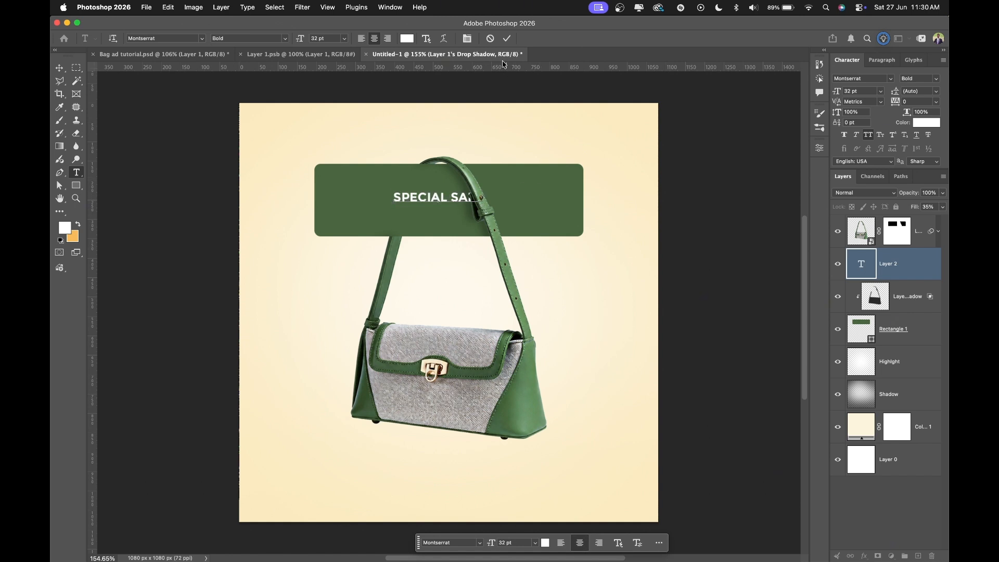
click(507, 38)
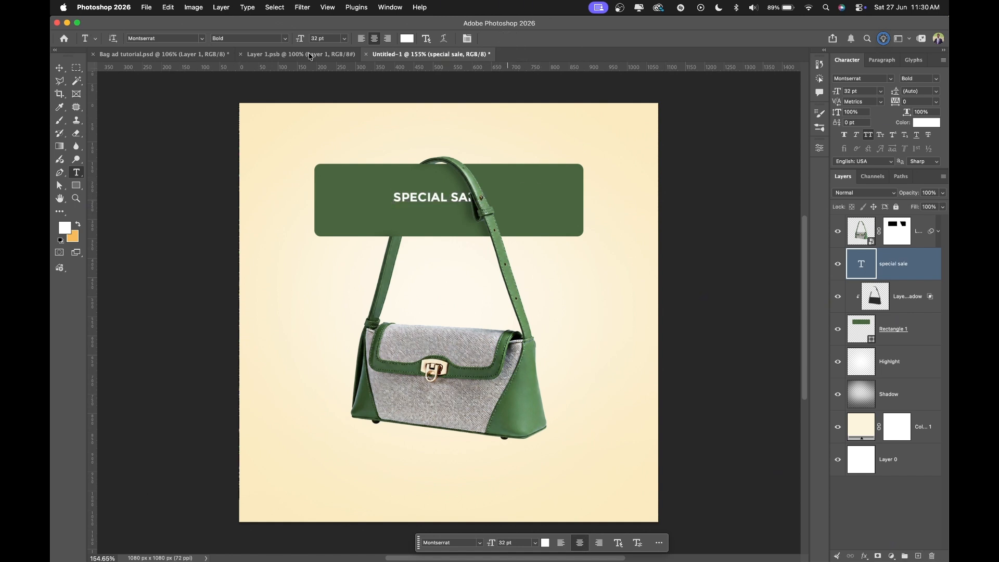
Step: Enlarge the "SPECIAL SALE" text to about 86 pt so it spans most of the green rectangle
click(62, 70)
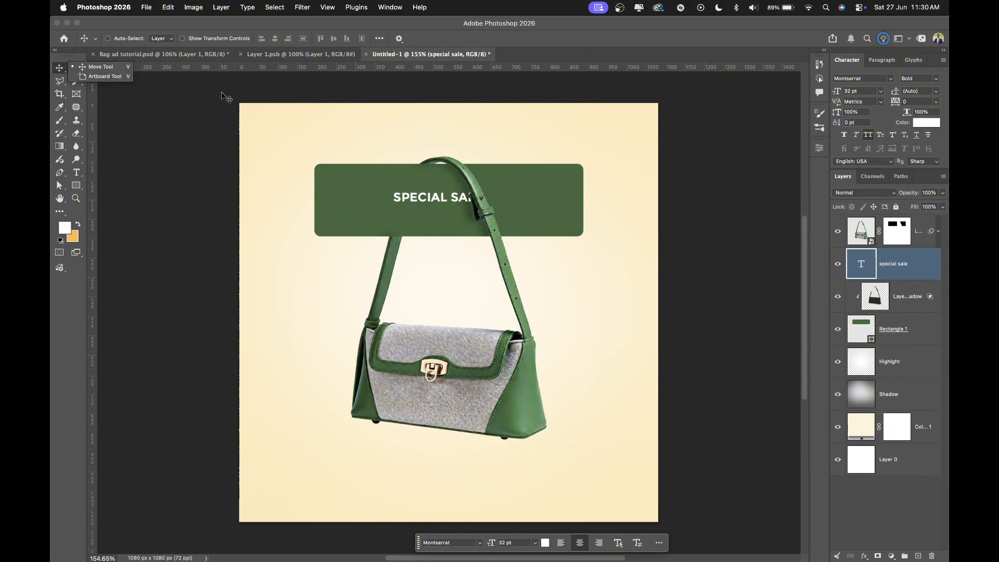
key(super+t)
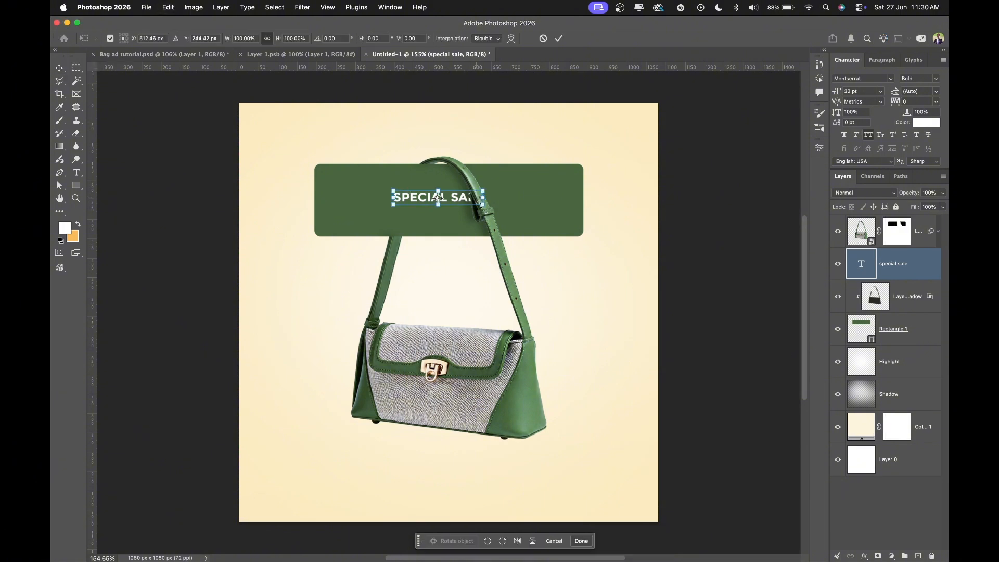
drag(483, 203, 567, 227)
key(Return)
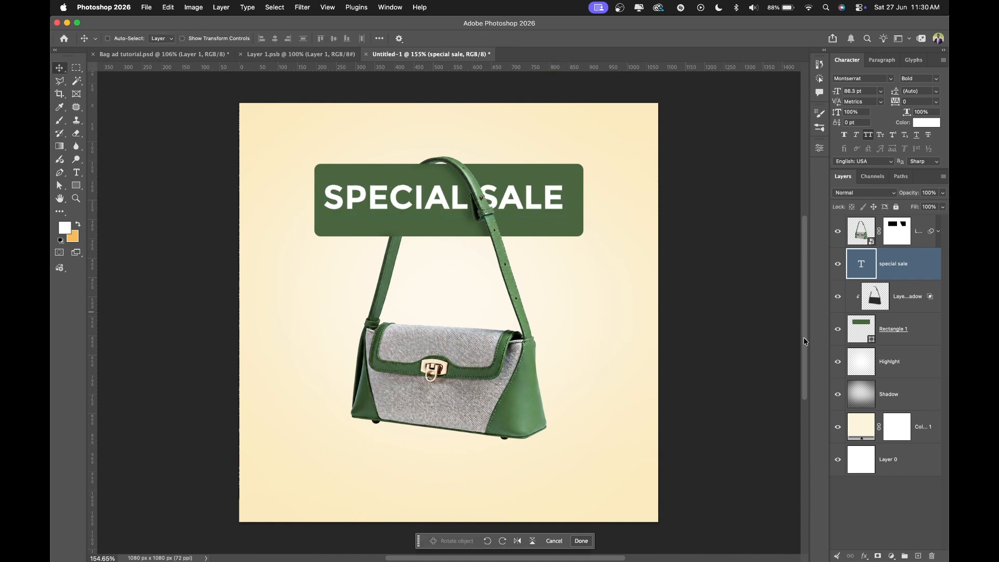
Step: Centre the "SPECIAL SALE" text horizontally and vertically on the green rectangle
super+click(861, 333)
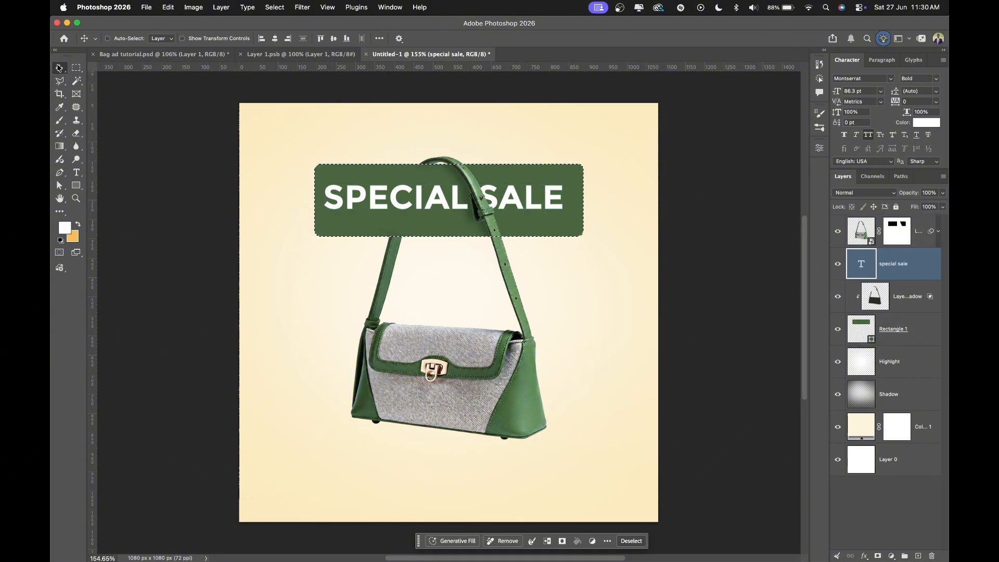
click(275, 38)
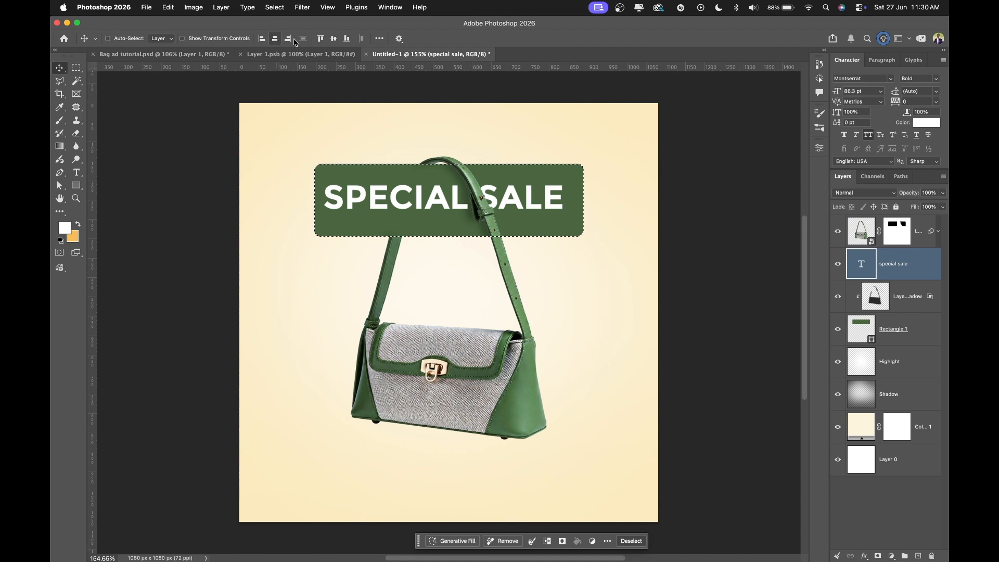
click(334, 39)
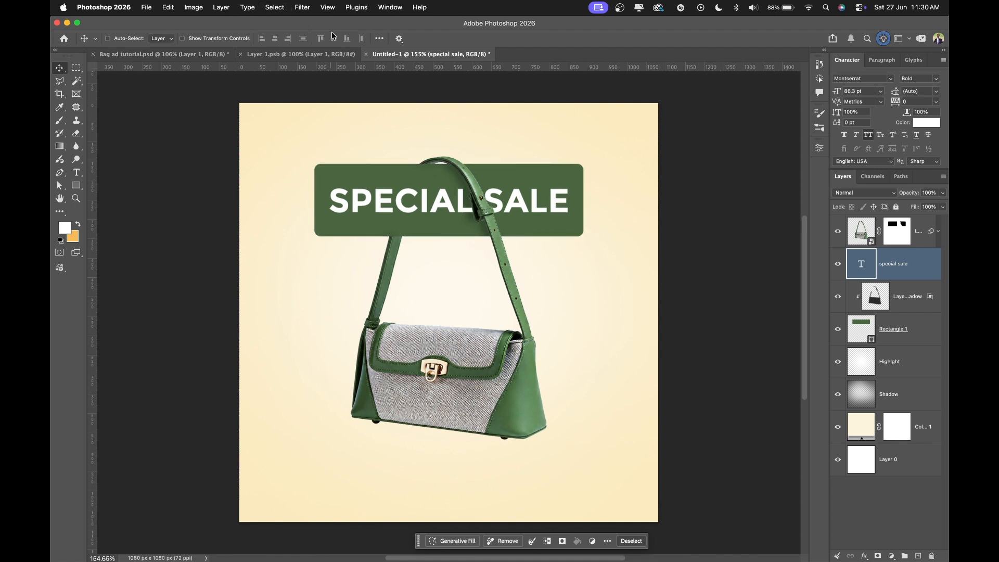
key(super+d)
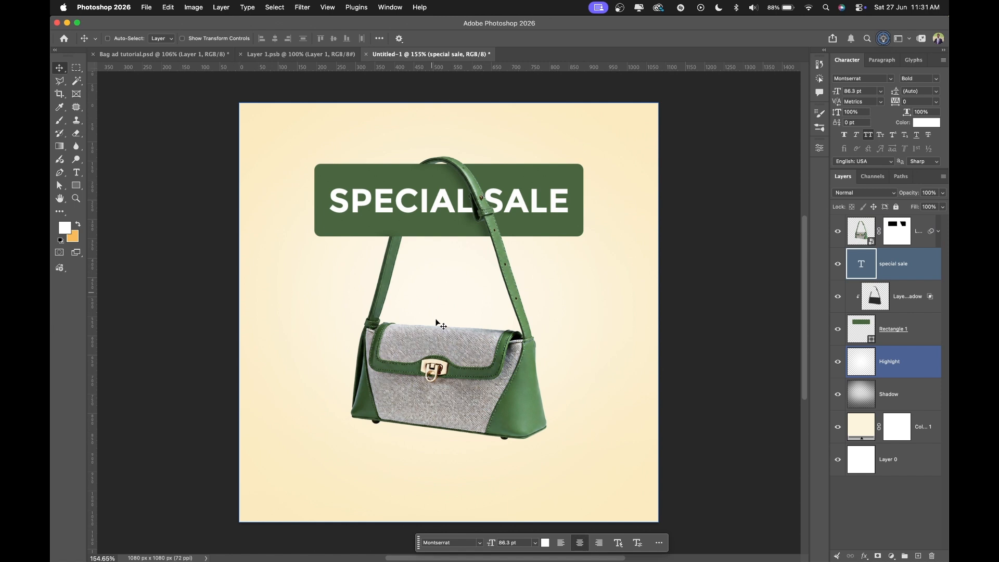
Step: Add the two-line Montserrat Bold text "74% OFF" at 32 pt between the straps and colour it the rectangle's green, 49663f
click(76, 174)
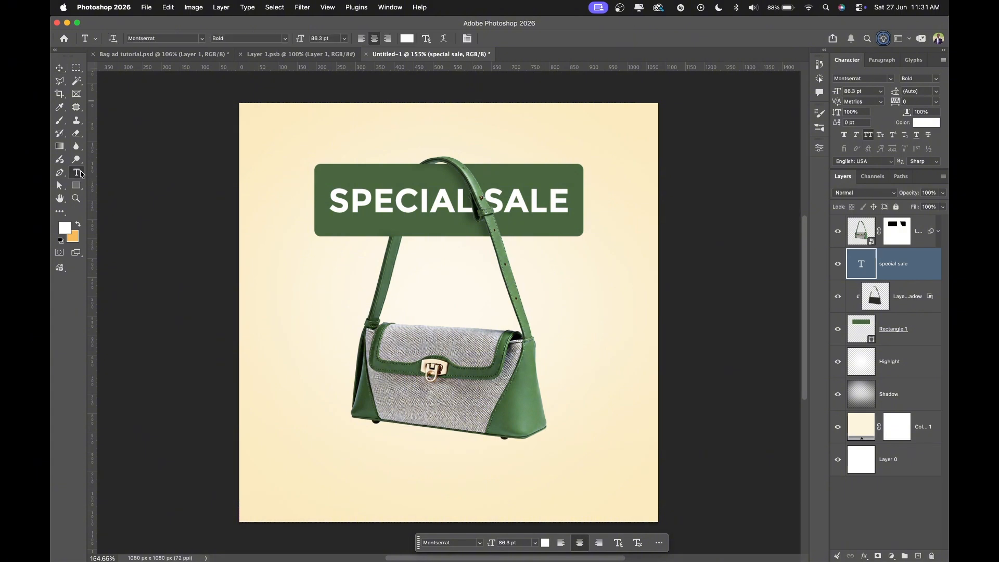
click(450, 282)
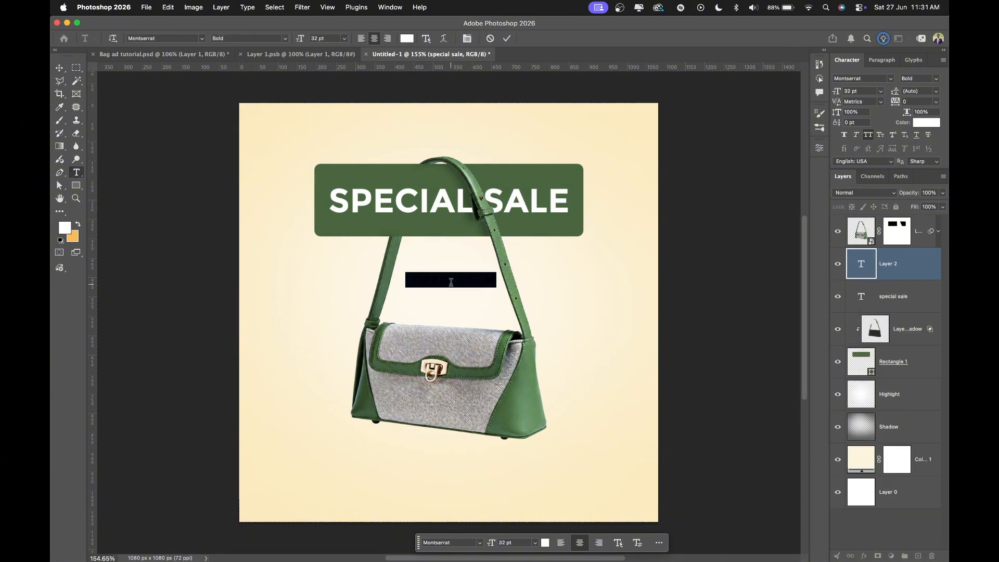
text(70% OFF)
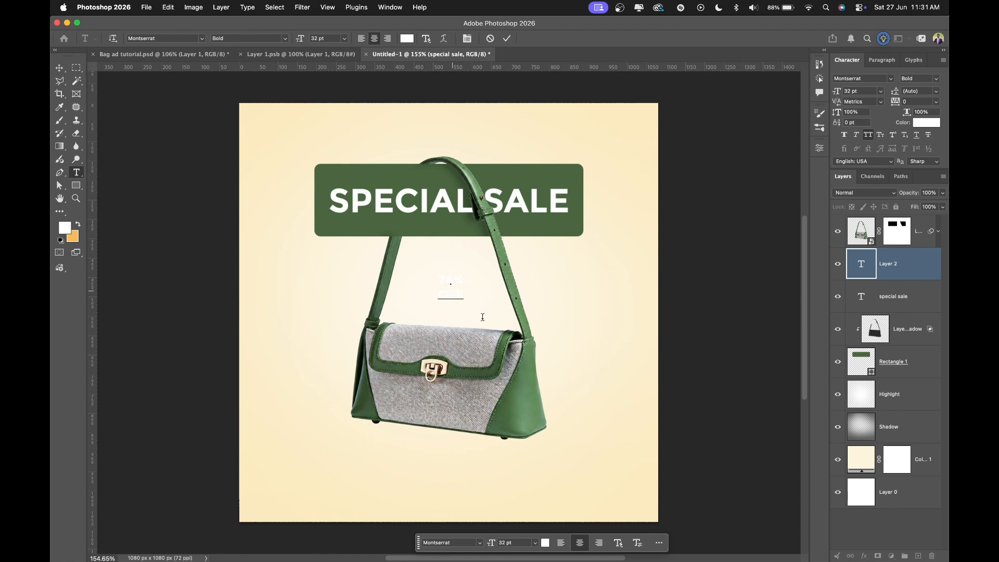
click(507, 39)
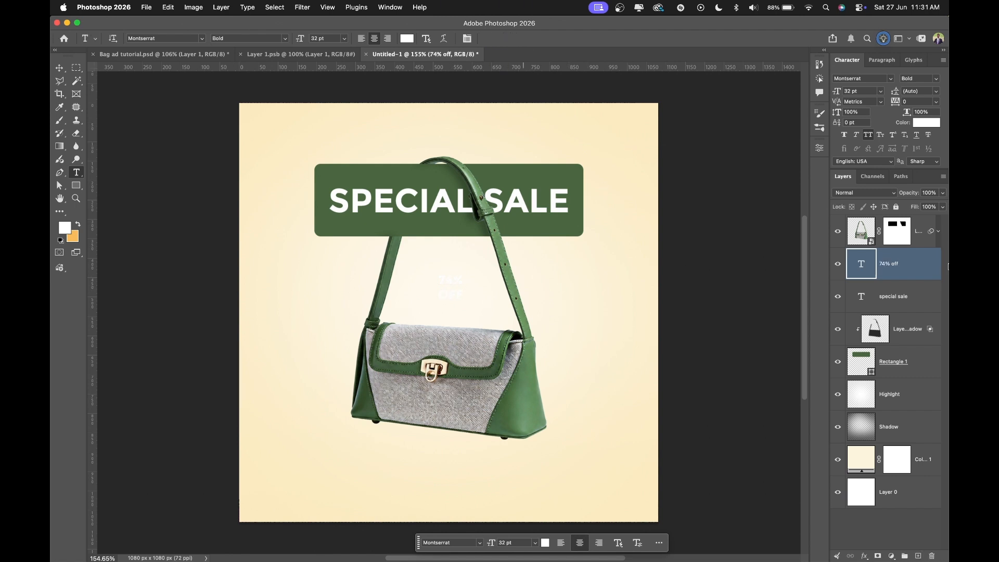
click(927, 124)
click(524, 173)
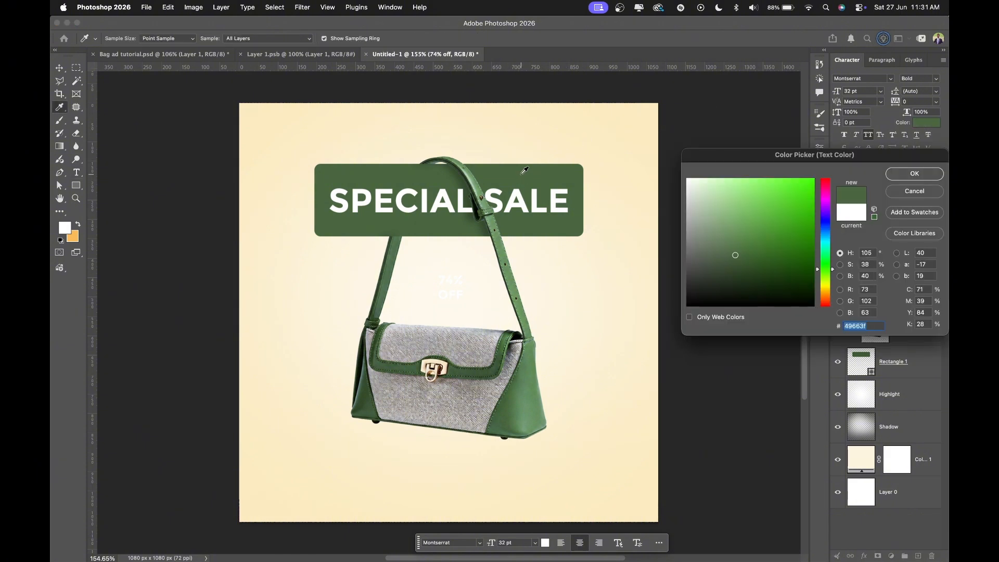
click(915, 174)
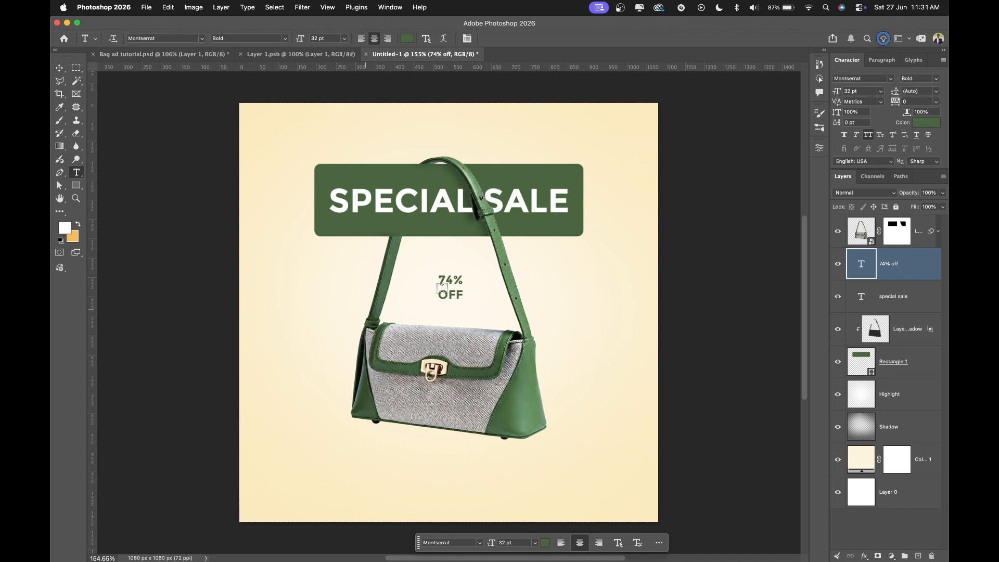
Step: Tighten the "74% OFF" text's leading to 26 pt and scale the text up to about 63 pt
click(58, 67)
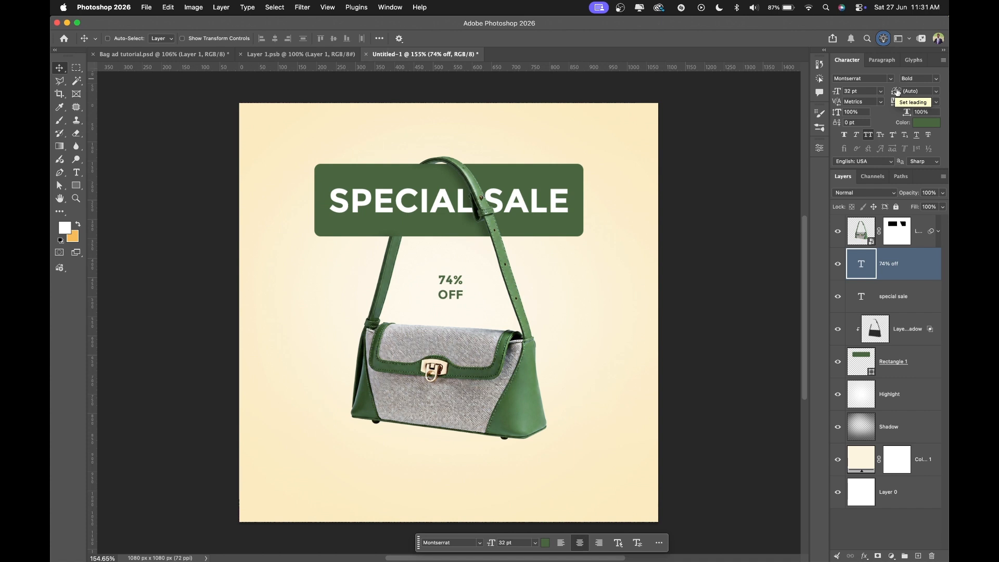
drag(897, 92, 889, 92)
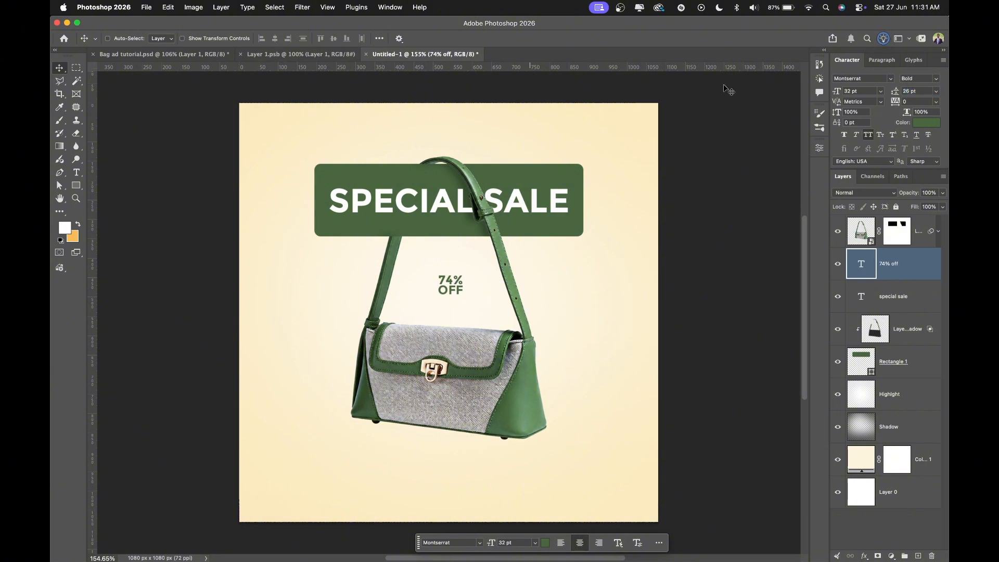
key(super+t)
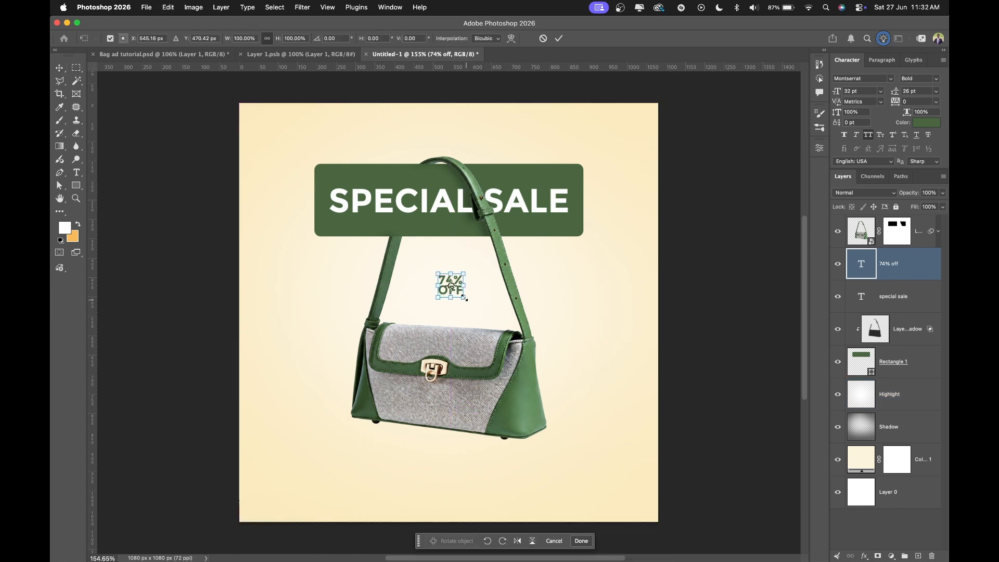
drag(463, 297, 473, 302)
drag(476, 305, 462, 308)
key(Return)
Step: Nudge the "74% OFF" text down so it tucks behind the bag's flap, and centre it horizontally on the canvas
key(Down)
key(Down)
key(Down)
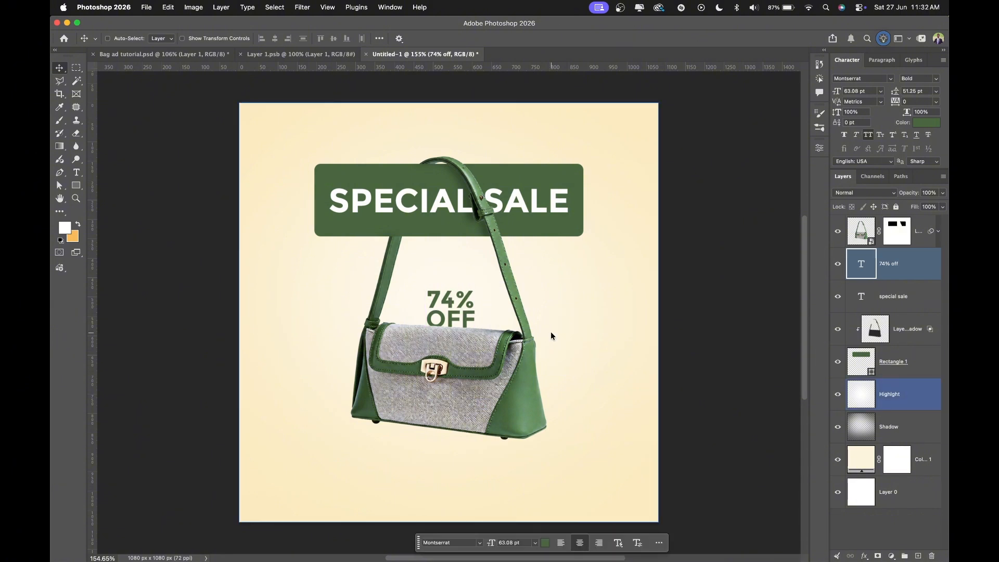
key(super+a)
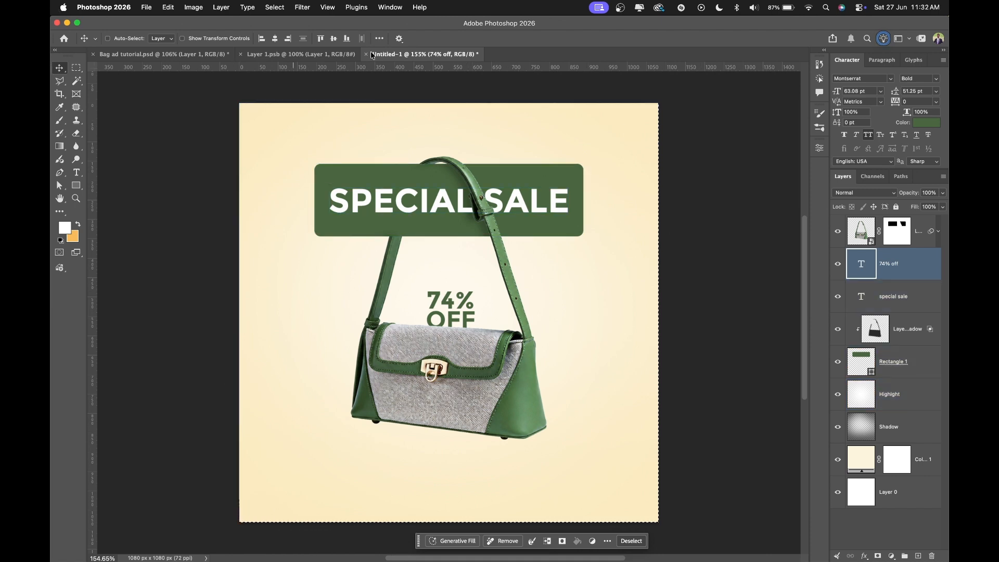
click(275, 39)
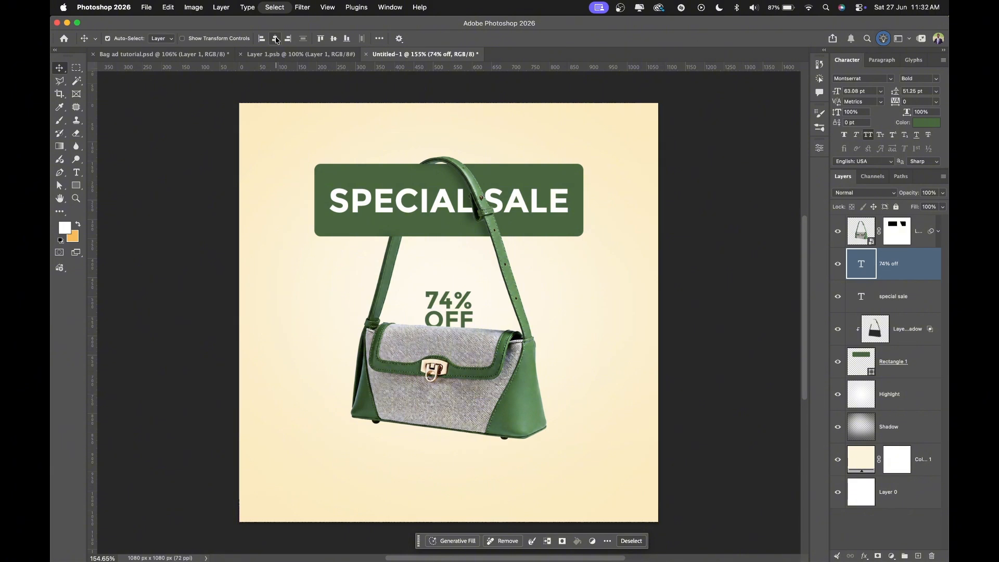
key(super+d)
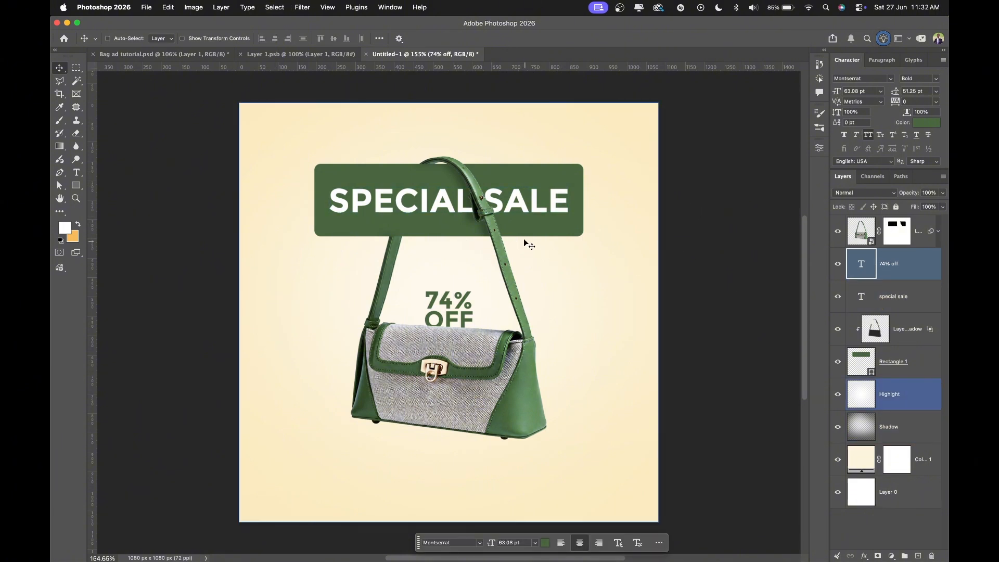
Step: Duplicate the "74% OFF" text and scale the copy to about 959% so it fills the canvas
key(super+j)
key(super+t)
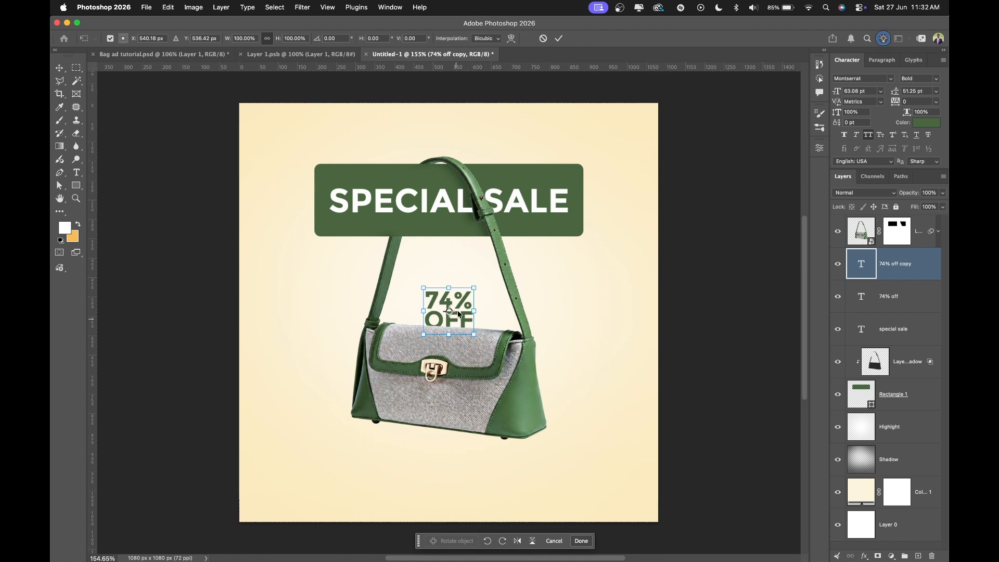
drag(516, 271, 752, 168)
key(Return)
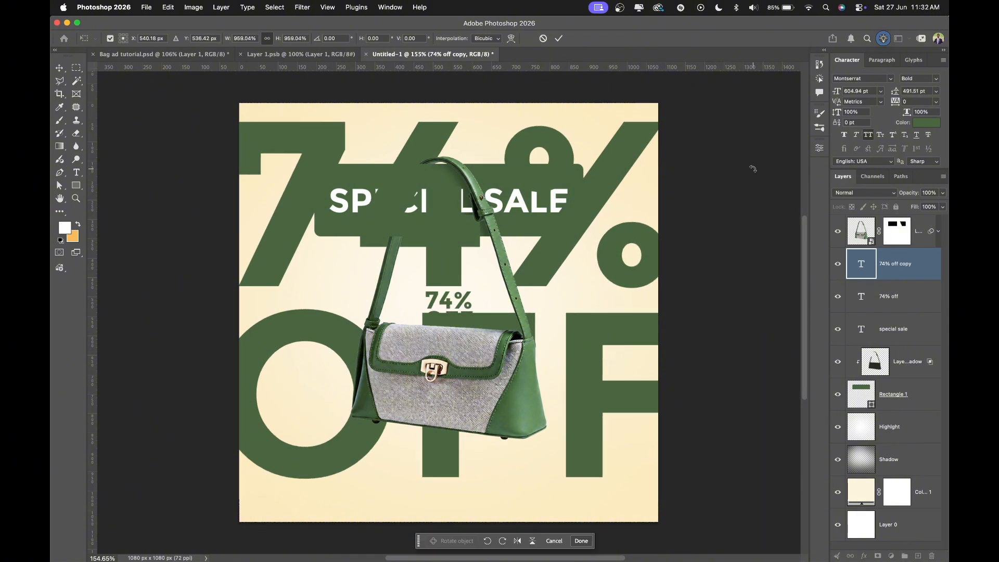
Step: Place the enlarged "74% OFF" copy beneath the Rectangle 1 layer and convert it to a smart object
drag(919, 273, 893, 412)
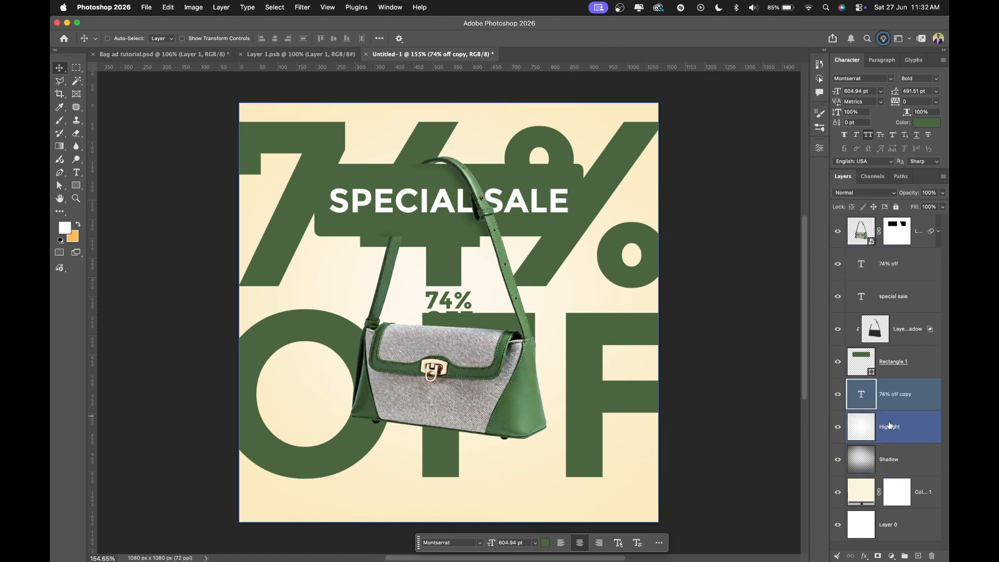
click(942, 193)
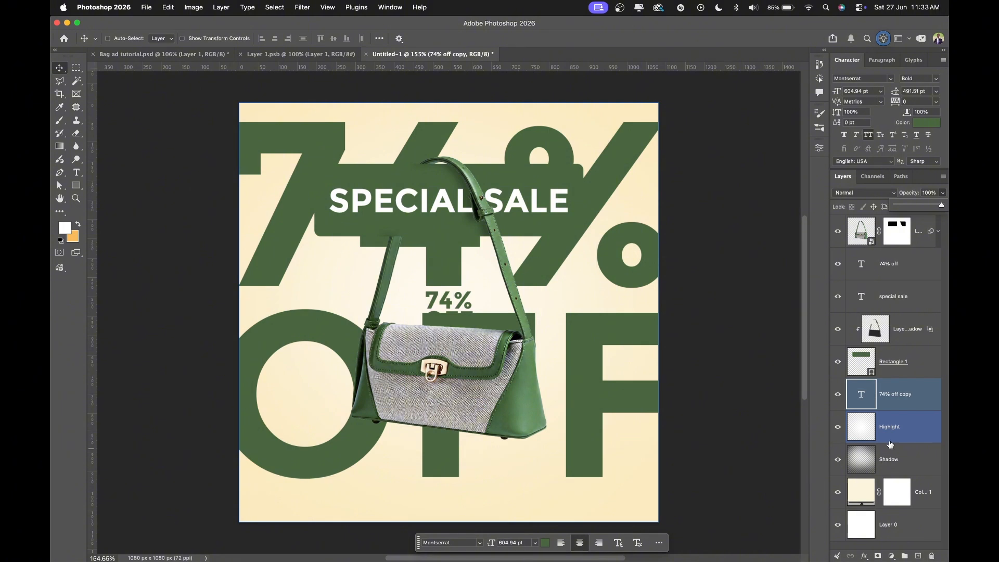
click(913, 402)
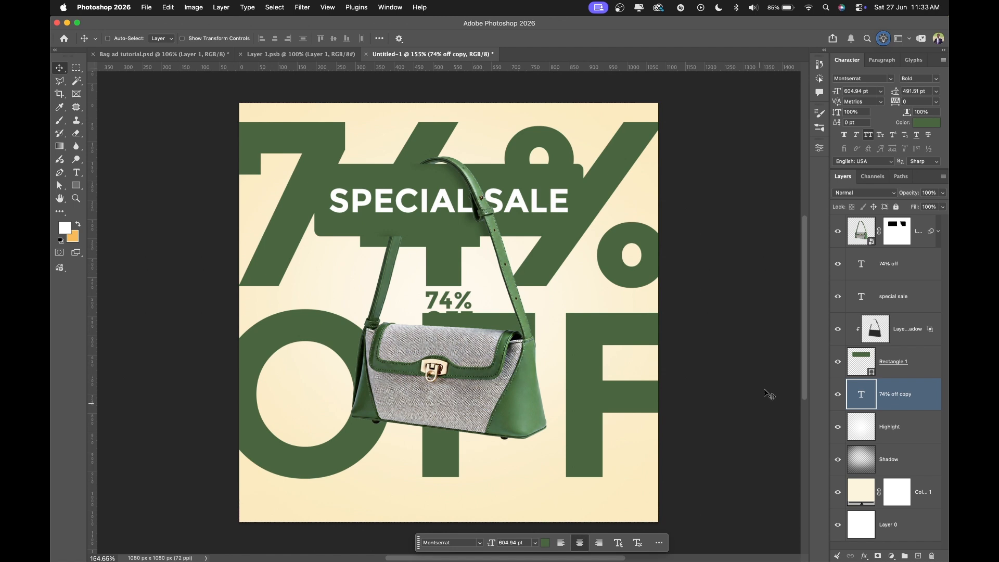
right_click(891, 395)
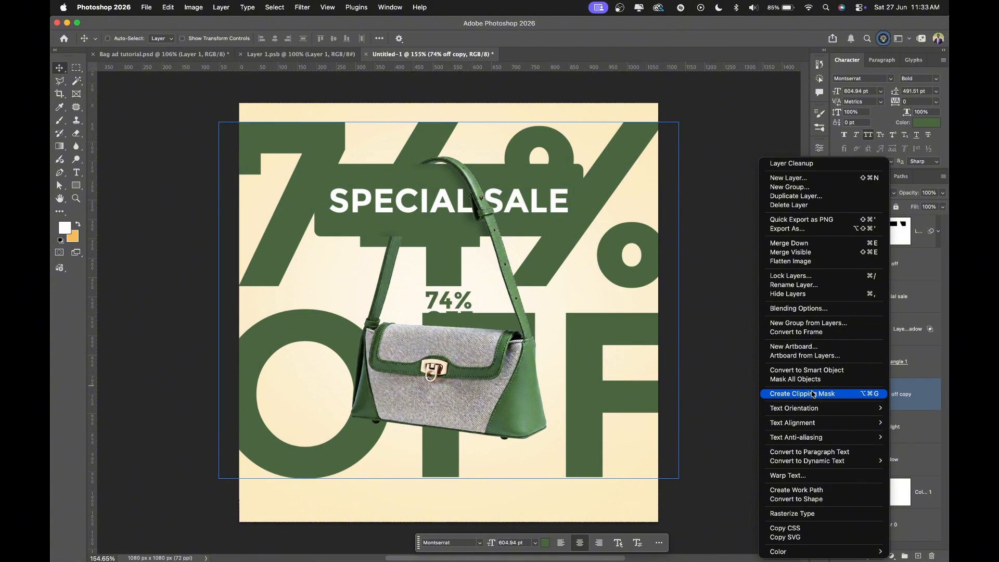
click(806, 370)
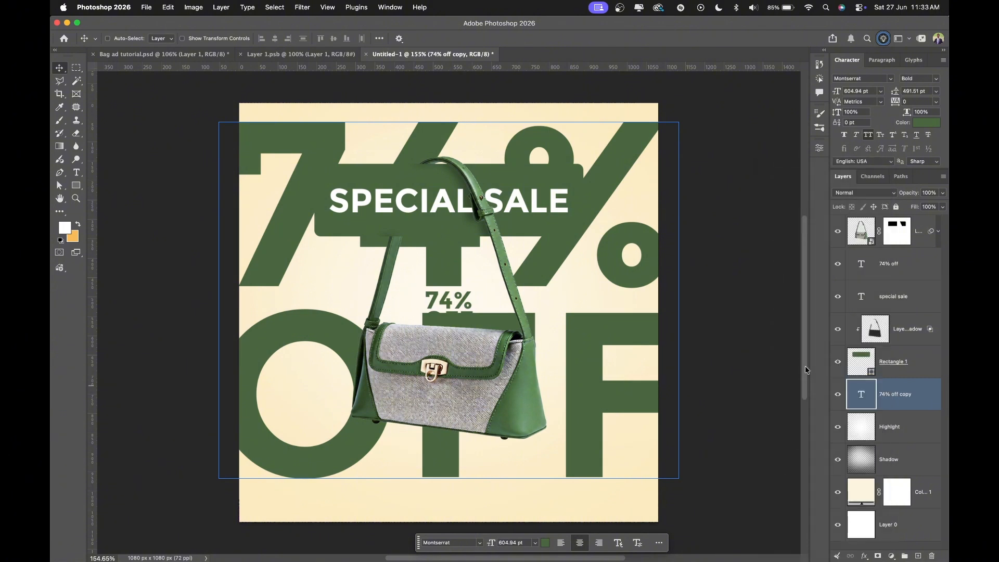
Step: Lower the enlarged "74% OFF" copy's opacity to 5%
click(942, 194)
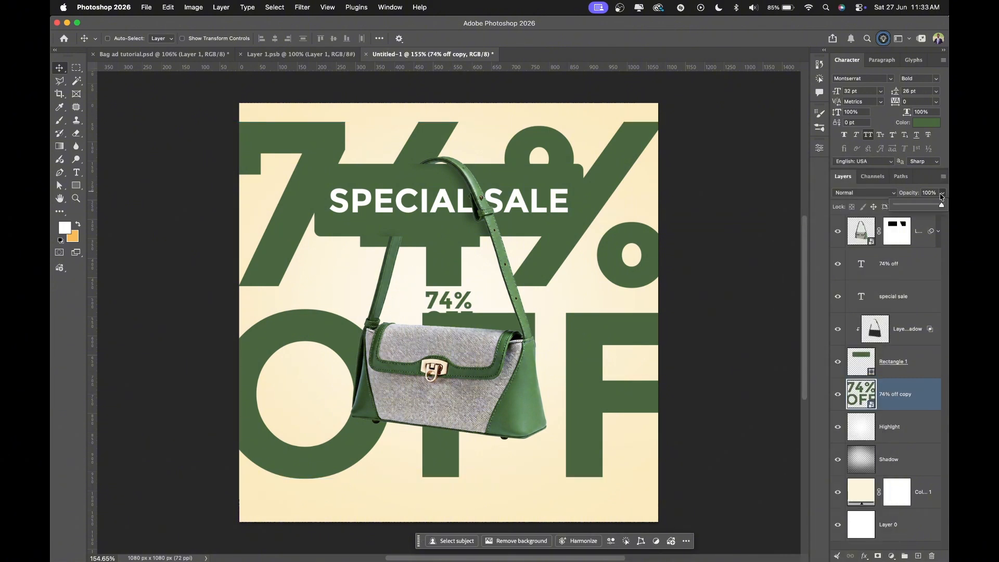
drag(938, 202, 900, 205)
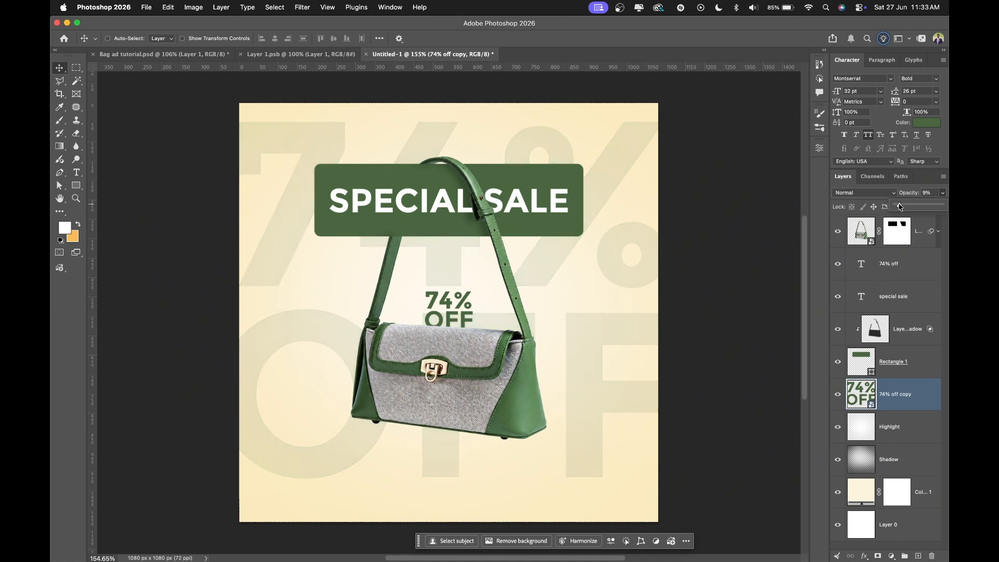
click(943, 192)
text(5)
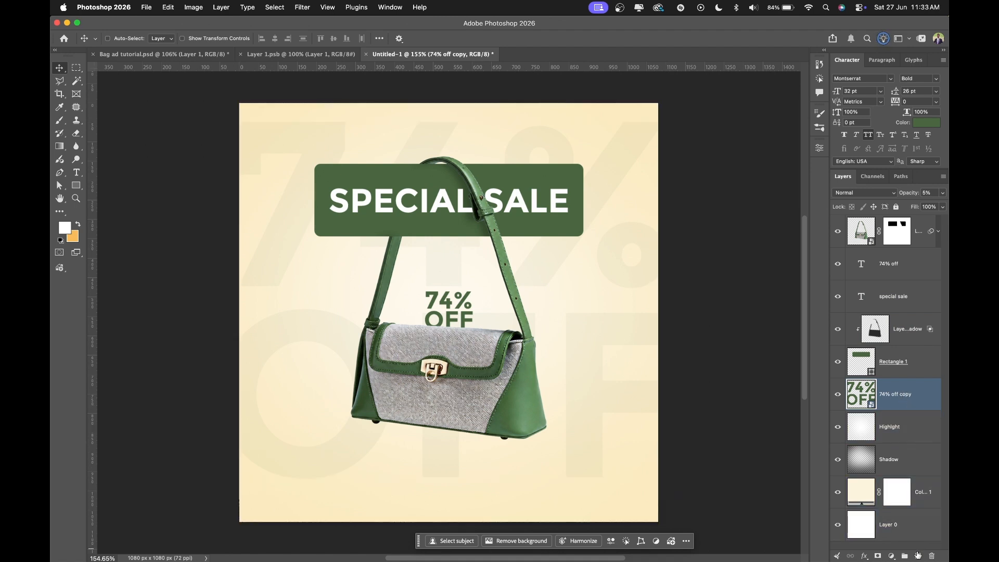
Step: Add a new layer above the enlarged "74% OFF" copy and set the Brush size to 250 px
click(917, 556)
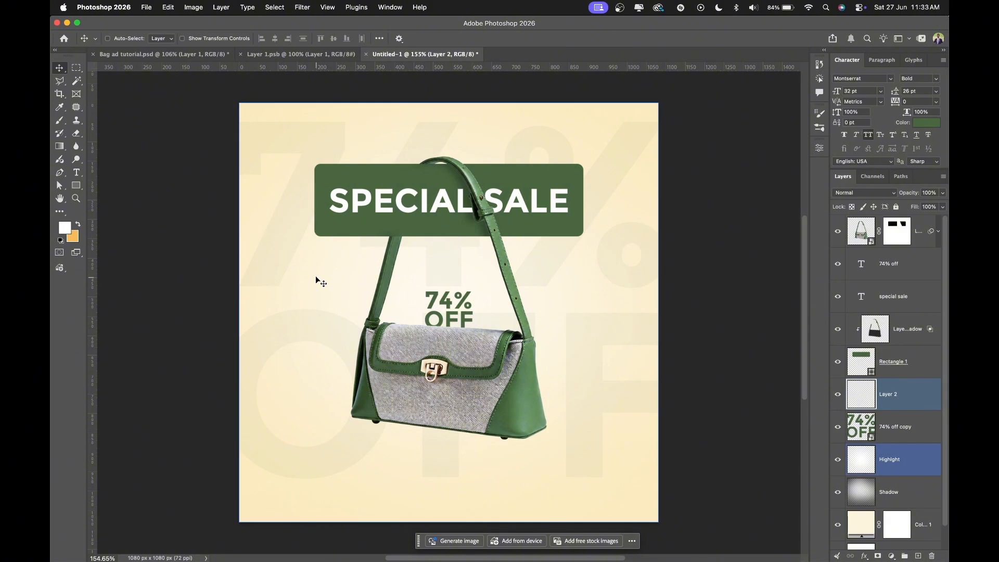
click(60, 122)
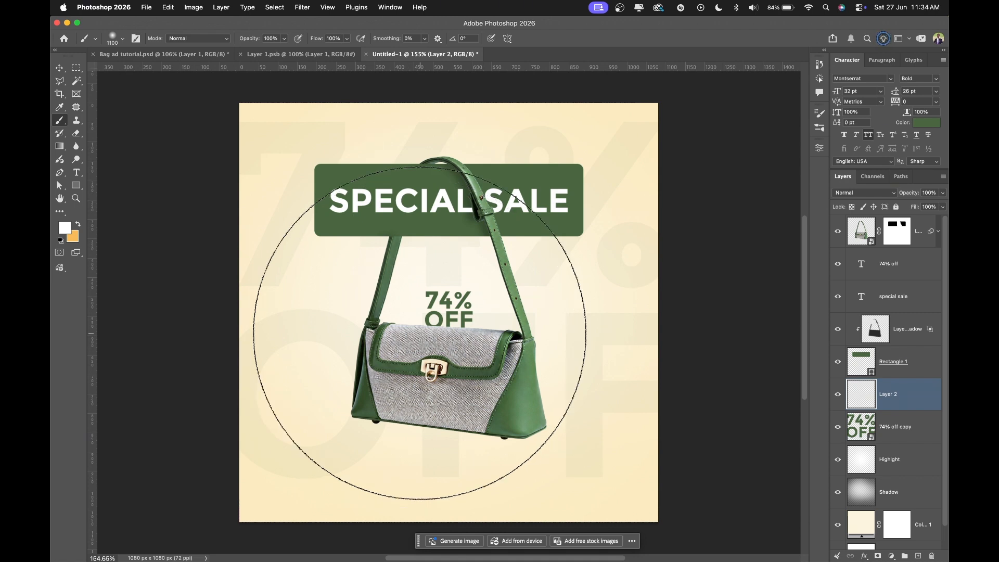
key(bracketleft)
key(bracketleft)
key(bracketleft)
key(bracketleft)
key(bracketleft)
key(bracketleft)
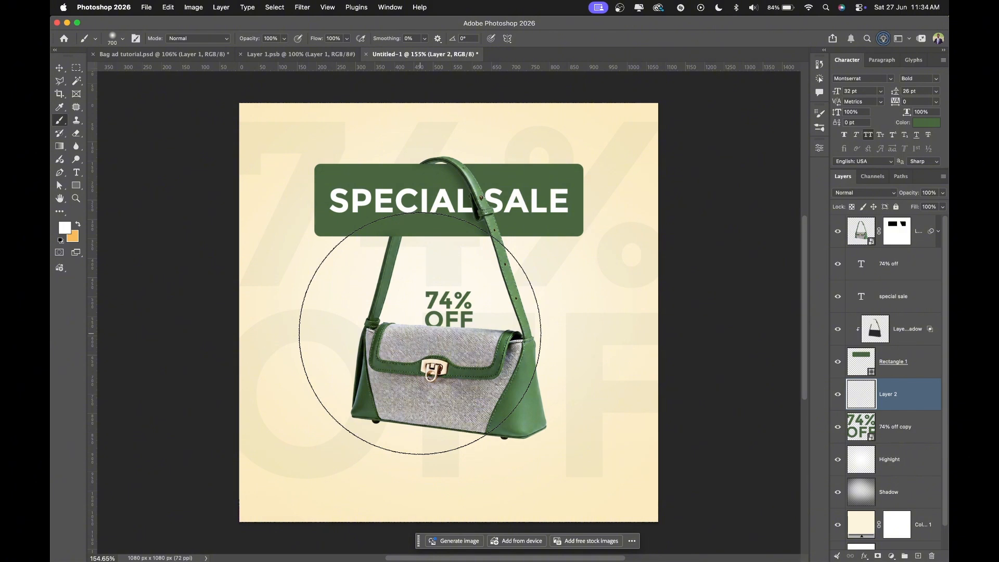
key(bracketleft)
key(bracketleft)
key(bracketleft)
key(bracketleft)
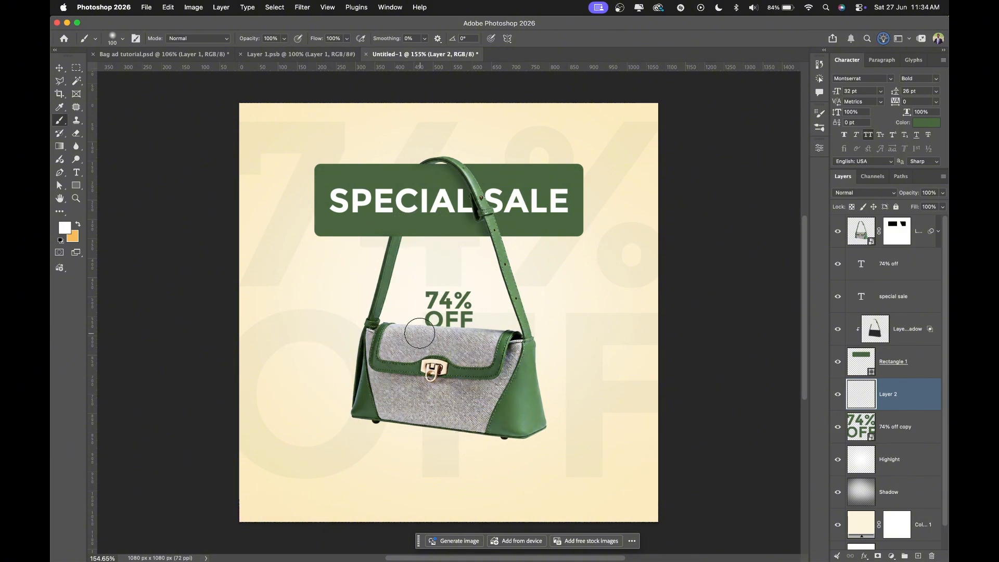
key(bracketright)
Step: Flatten the brush tip to 10% roundness and set its angle to -15°
click(136, 39)
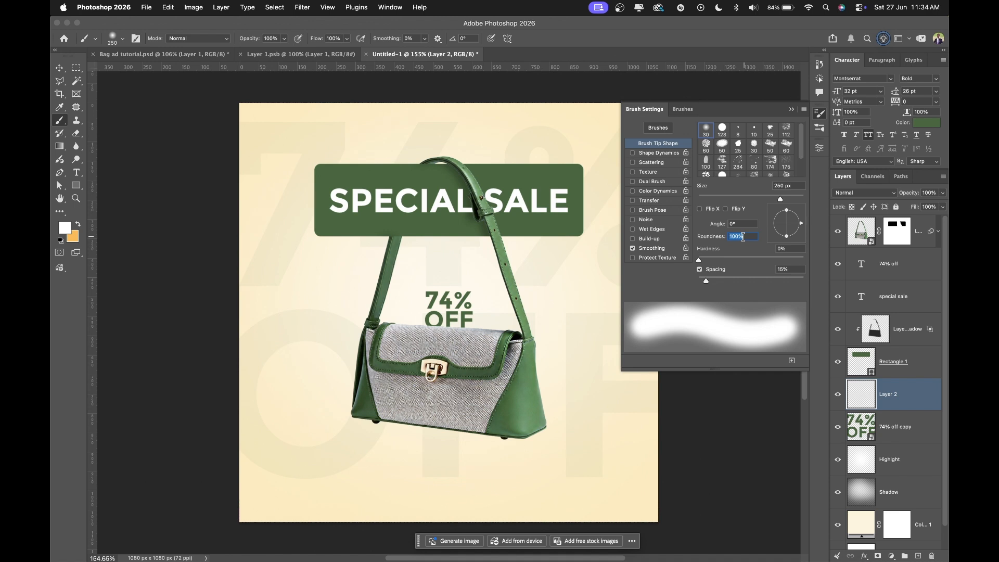
text(10)
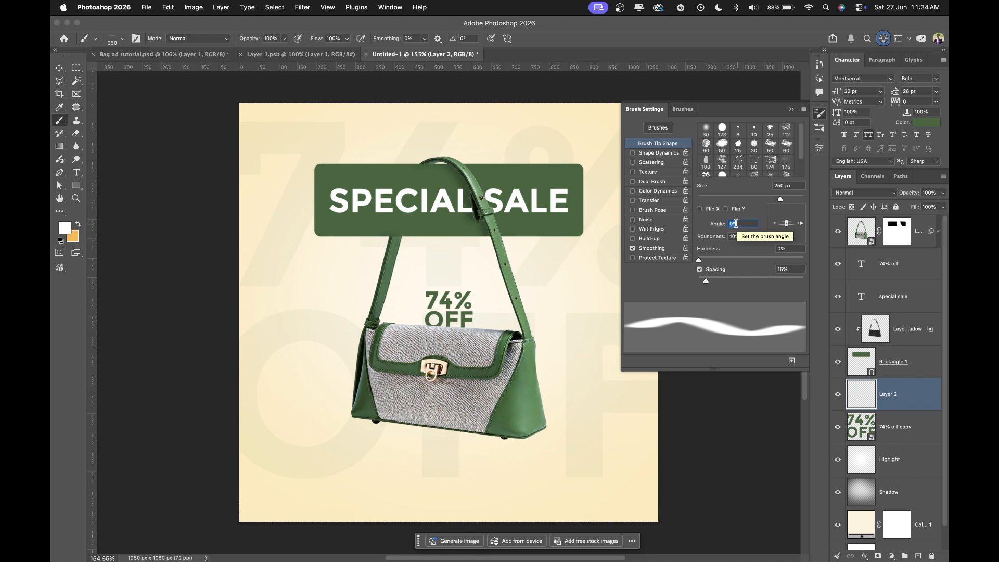
text(-15)
key(Return)
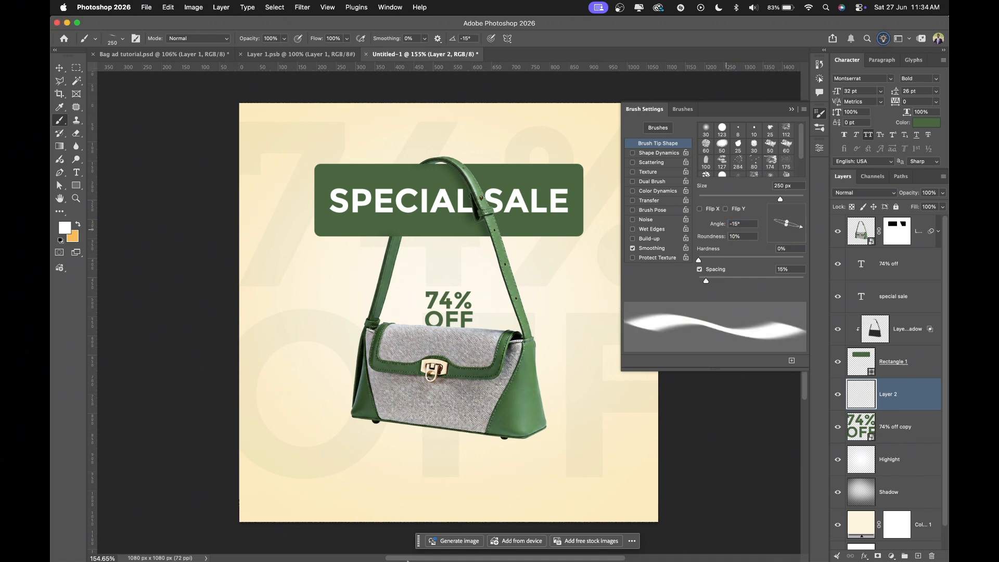
Step: Using black (000000) and a brush angle of -10°, paint a single soft shadow dab just beneath the bag
click(65, 226)
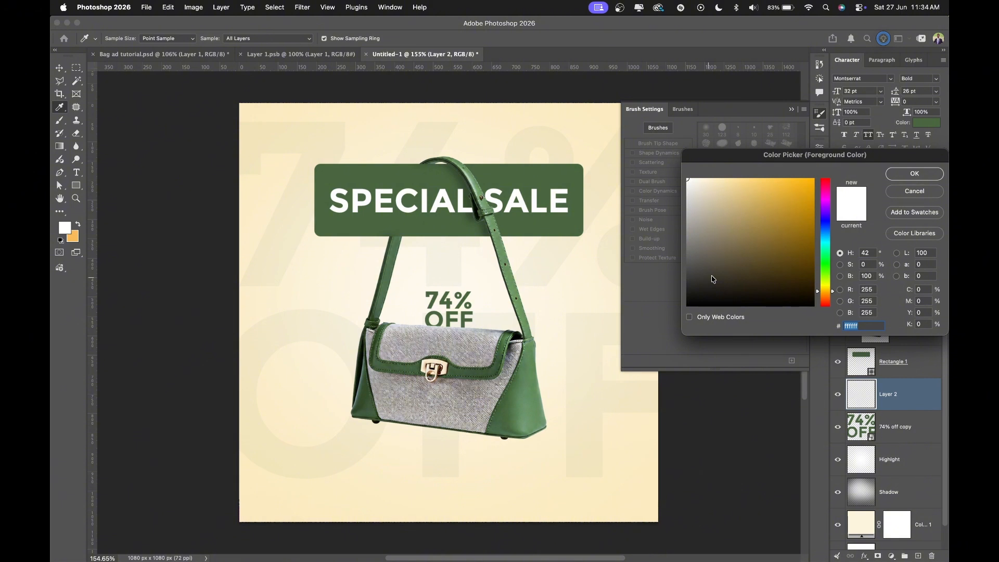
drag(713, 279, 638, 327)
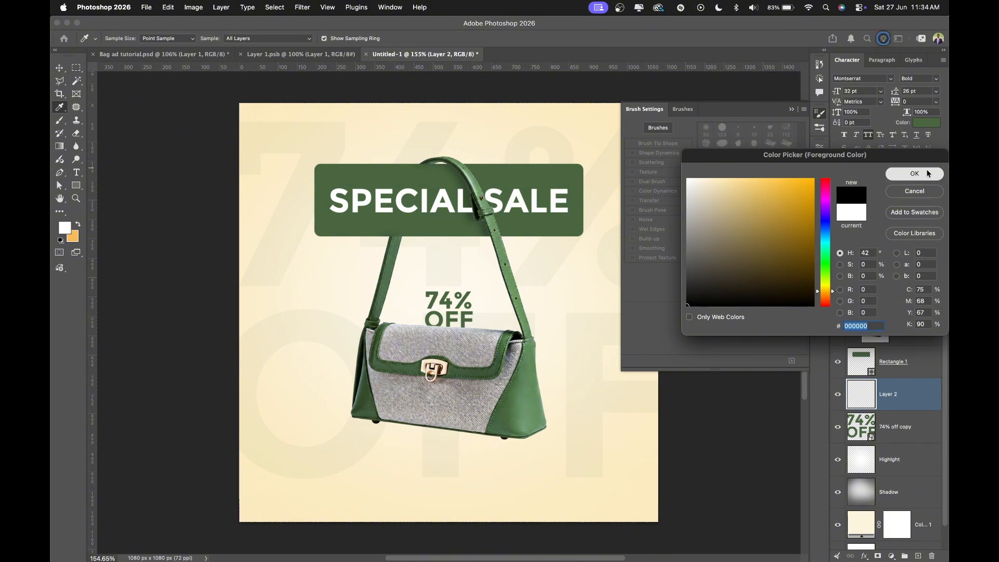
key(Return)
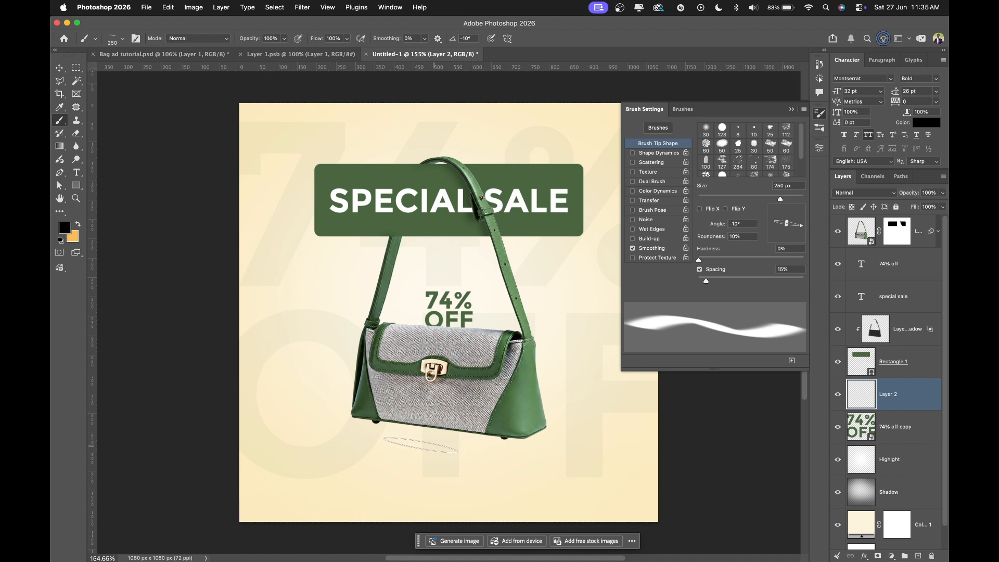
click(428, 449)
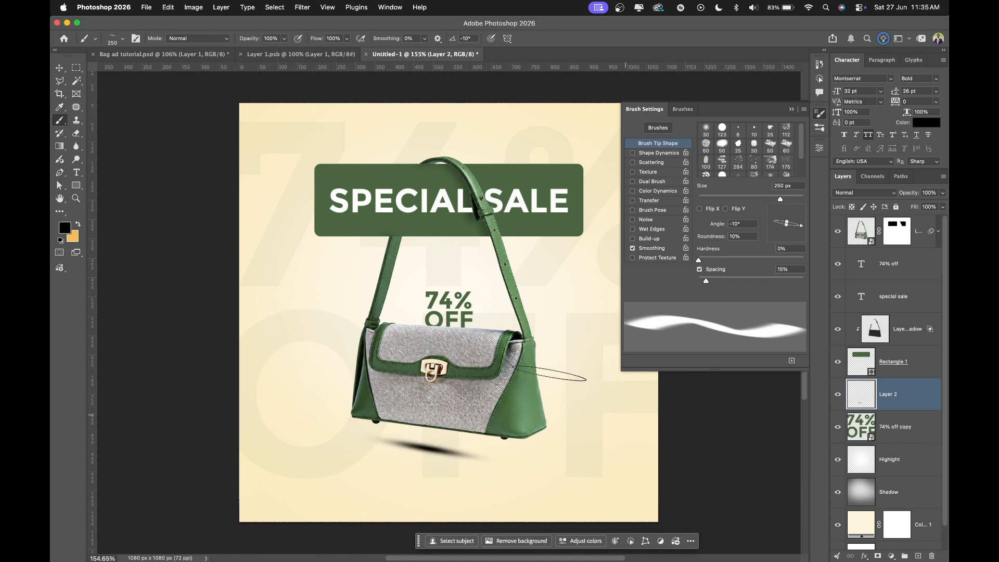
Step: Enlarge the shadow dab slightly with Free Transform so it spans more of the bag's underside
click(60, 67)
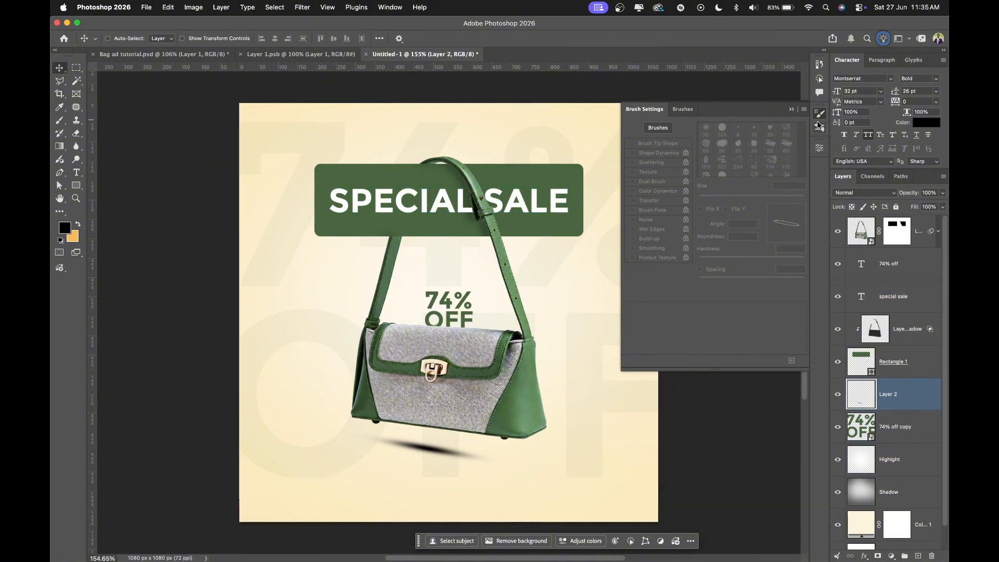
click(790, 109)
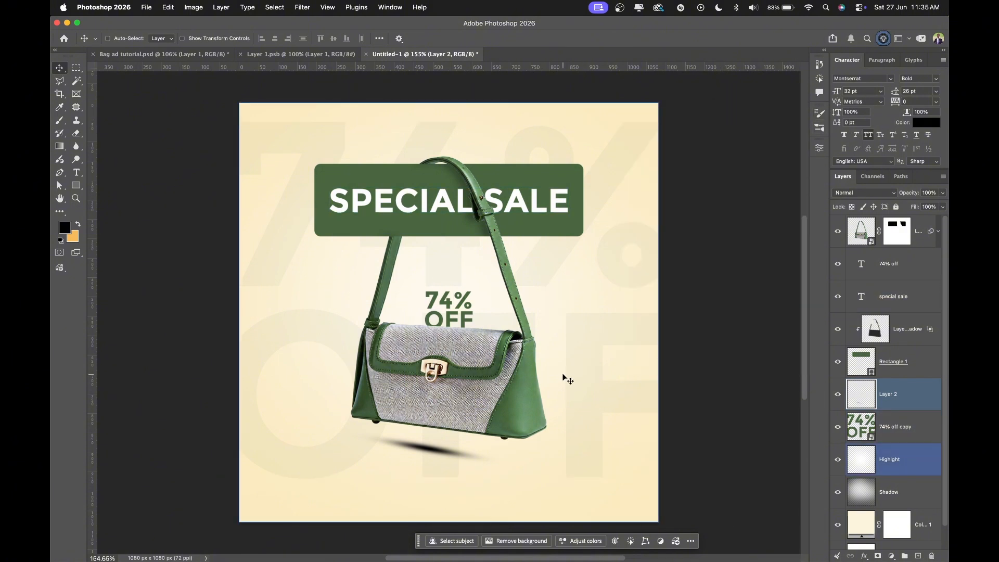
key(super+t)
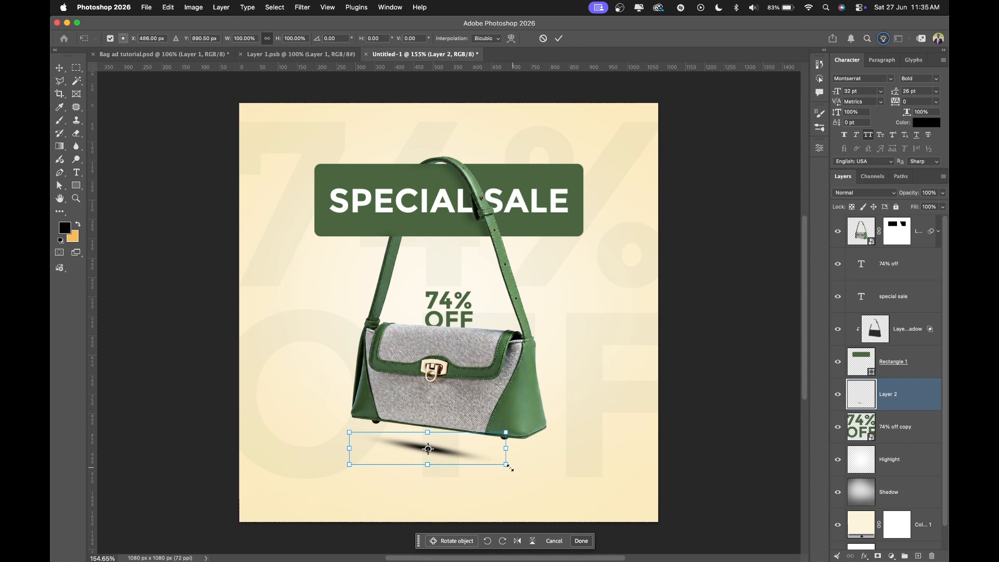
drag(509, 465, 542, 478)
key(Return)
Step: Lower the opacity of the bag's ground shadow on Layer 2 to 25%
click(943, 193)
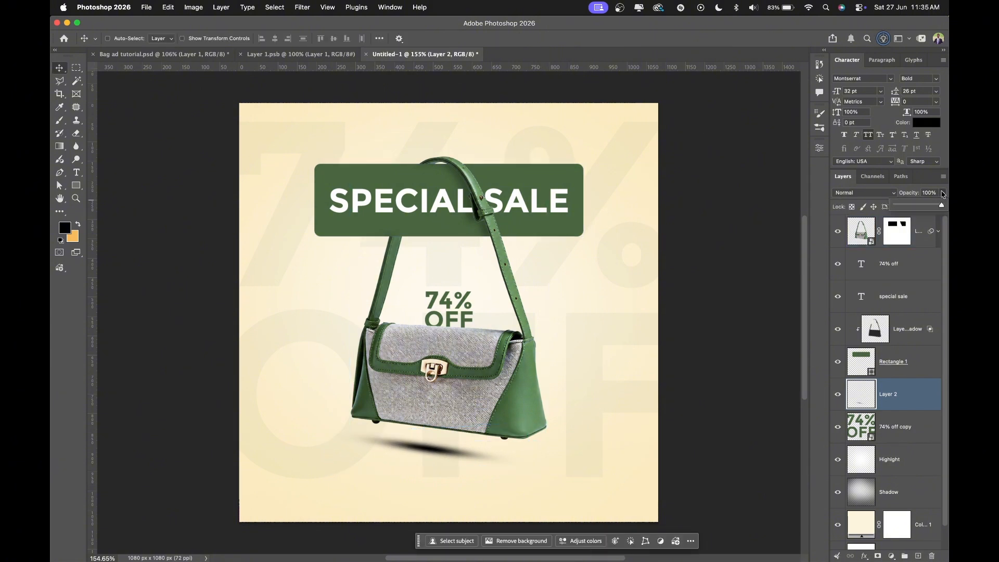
drag(933, 203, 919, 211)
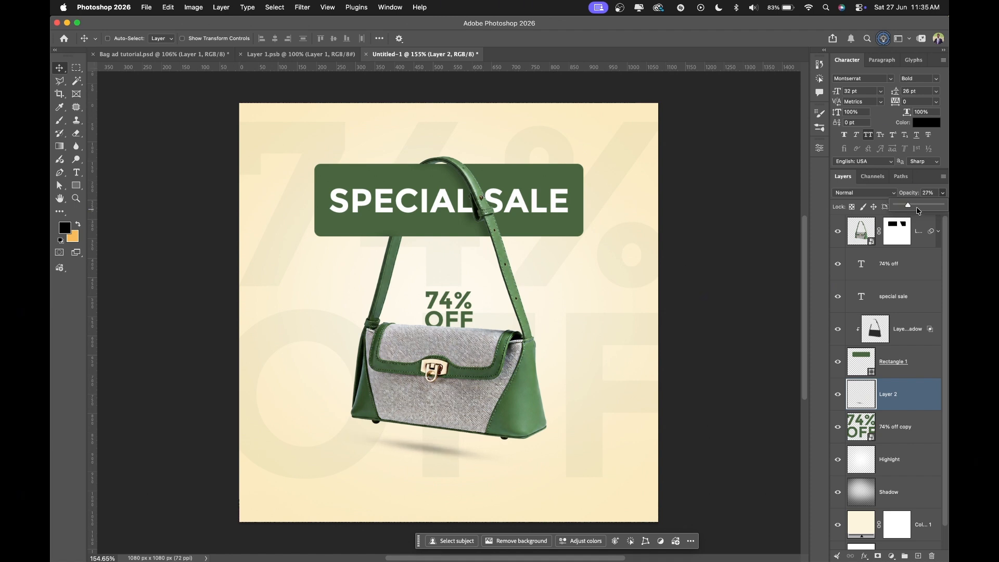
click(934, 193)
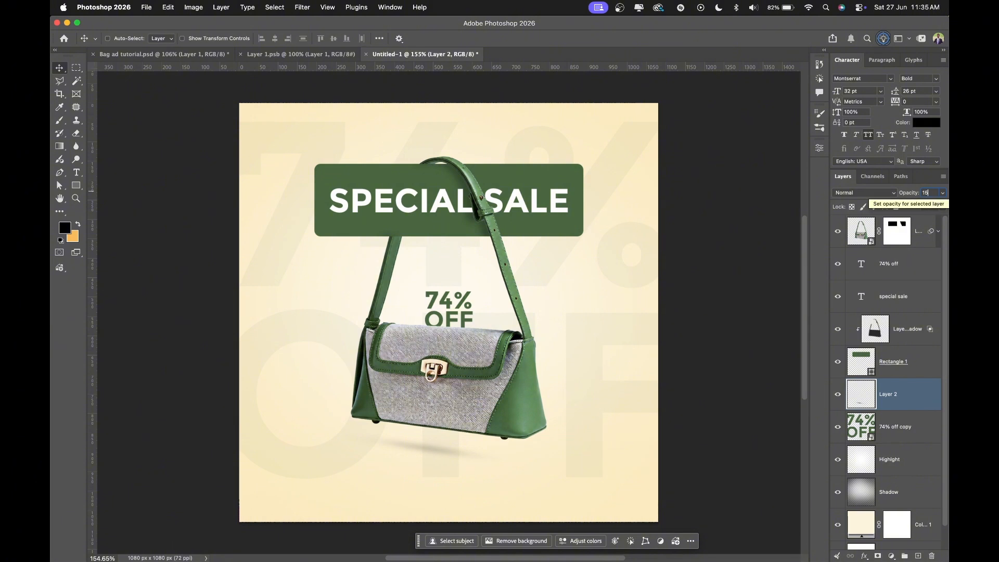
key(super+a)
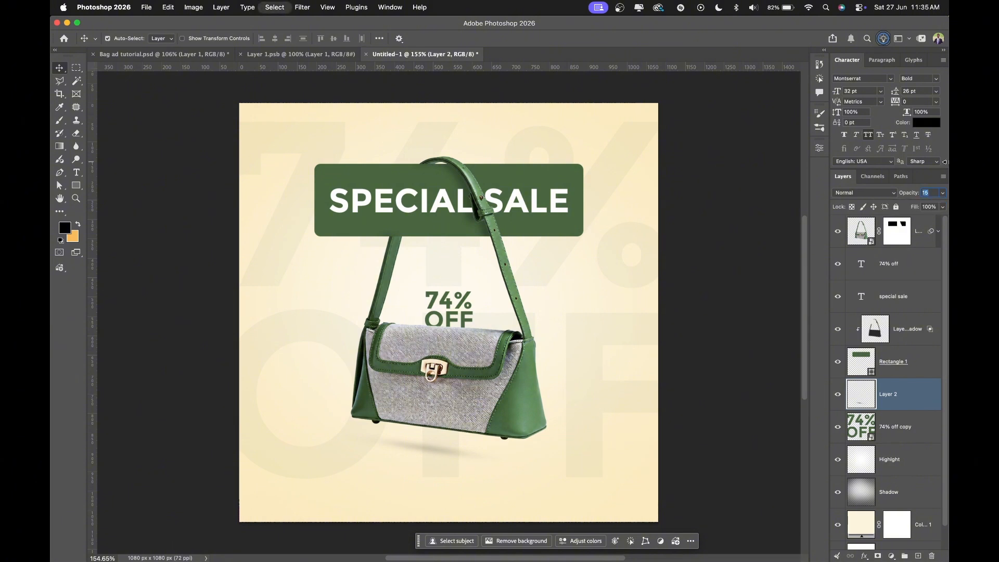
text(25)
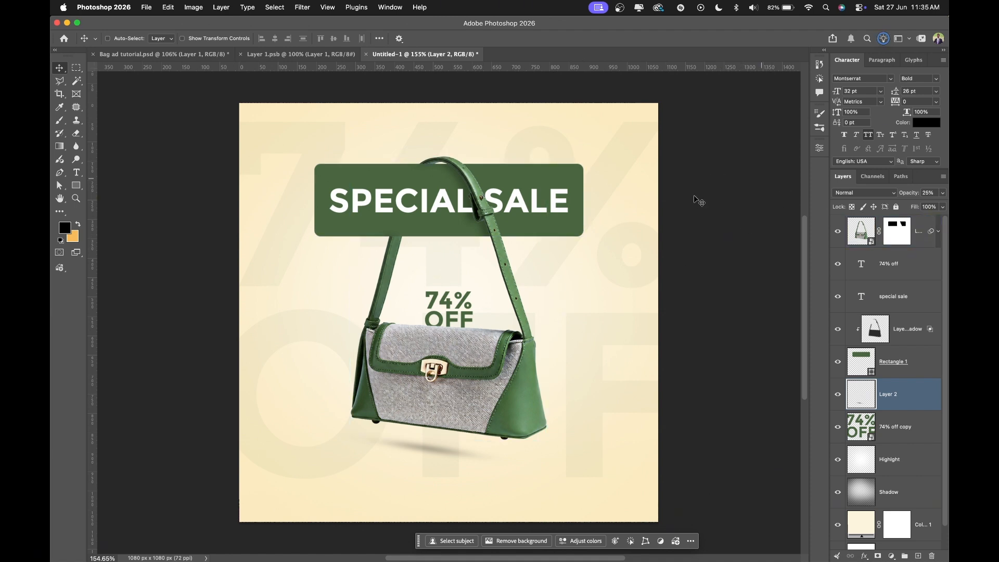
key(super+s)
Step: Create a new guide layout with 80 px margins on all four sides of the canvas
click(305, 9)
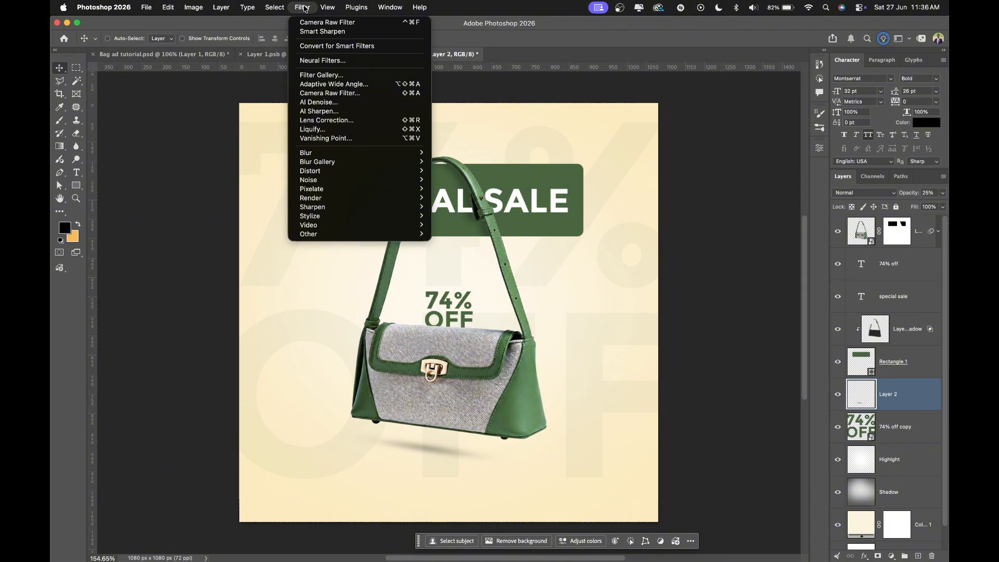
mouse_move(331, 8)
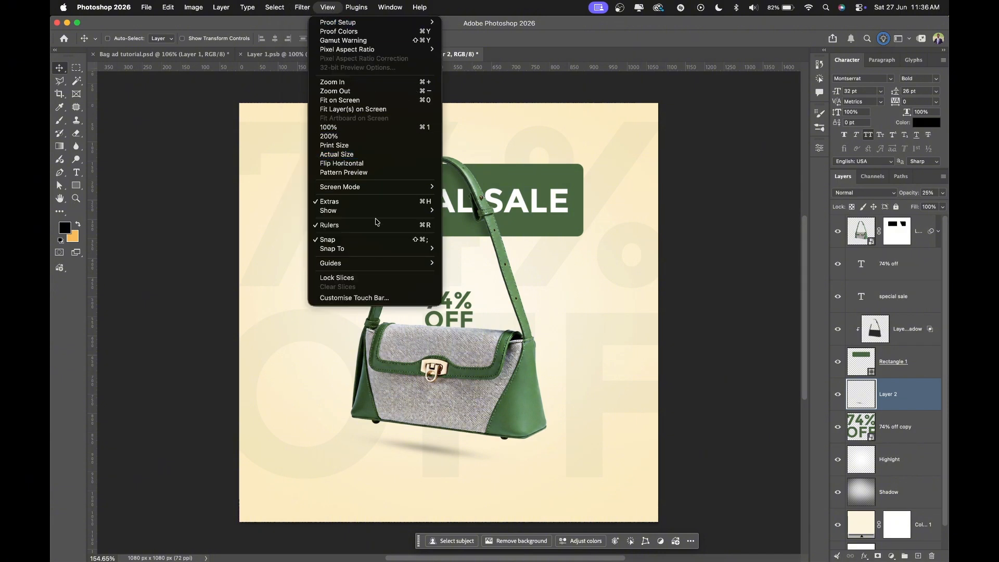
mouse_move(390, 263)
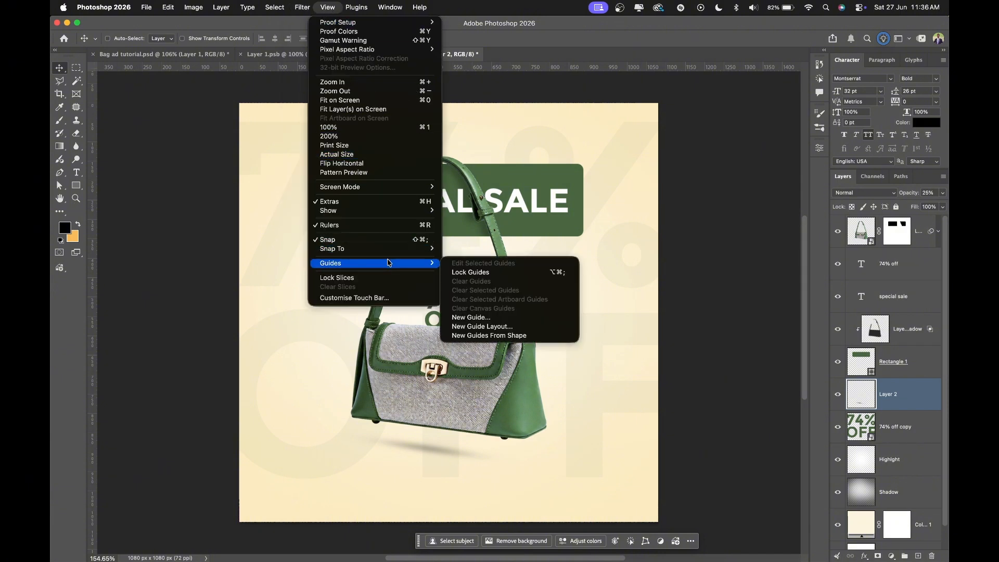
click(507, 328)
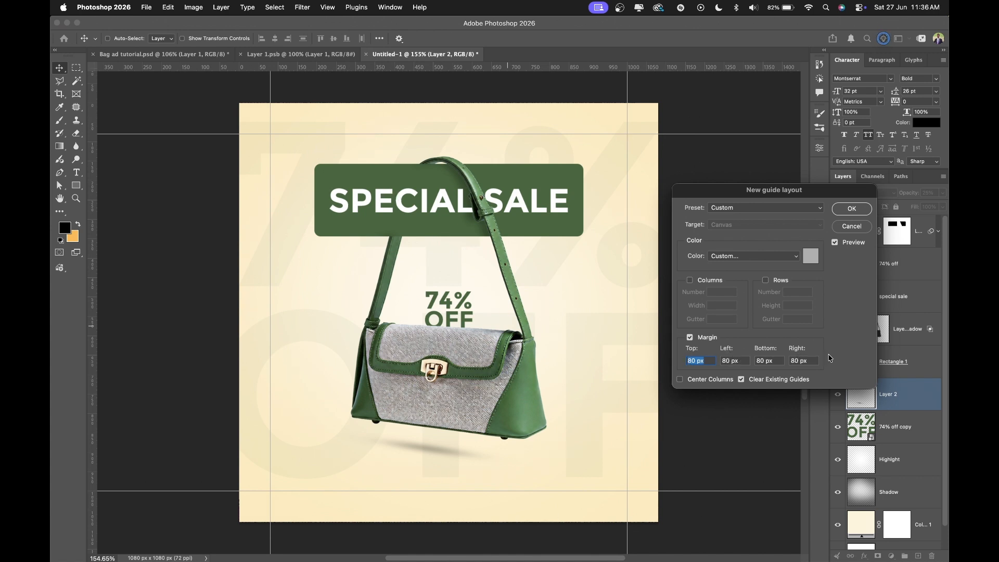
click(862, 210)
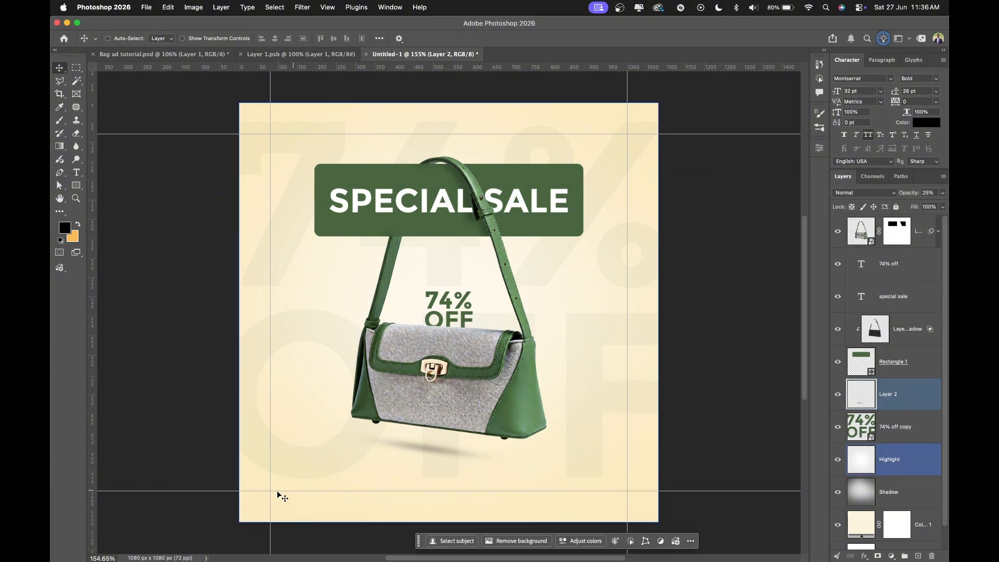
Step: Add left-aligned text without All Caps at the canvas's lower-left margin, pasting "For more info" and the contact phone number
key(t)
key(v)
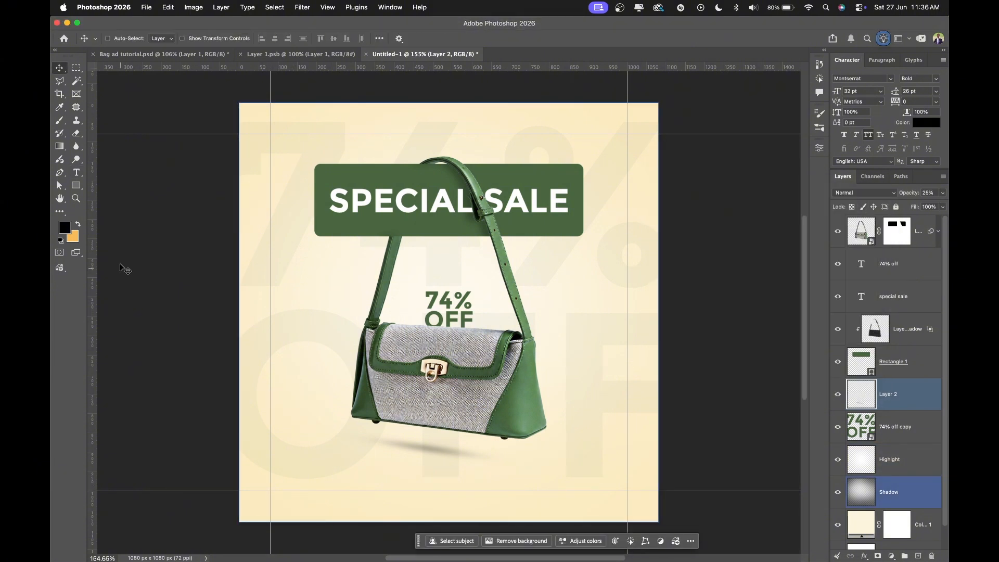
click(76, 172)
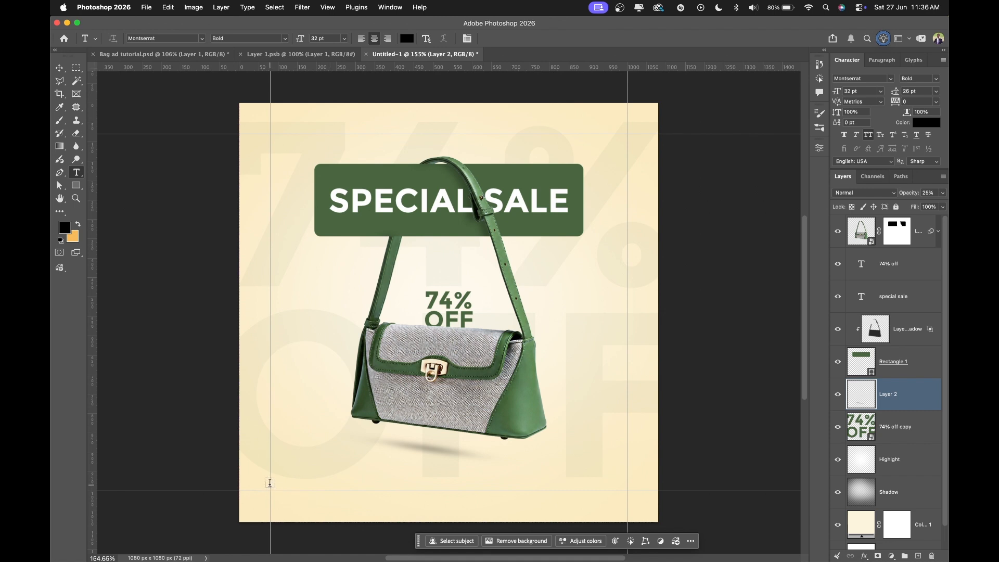
click(270, 483)
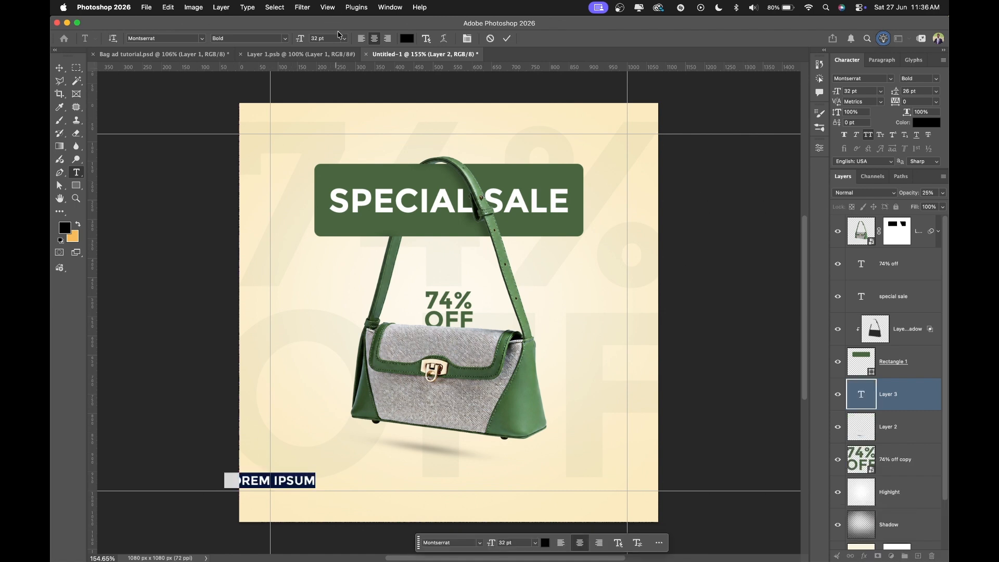
click(361, 38)
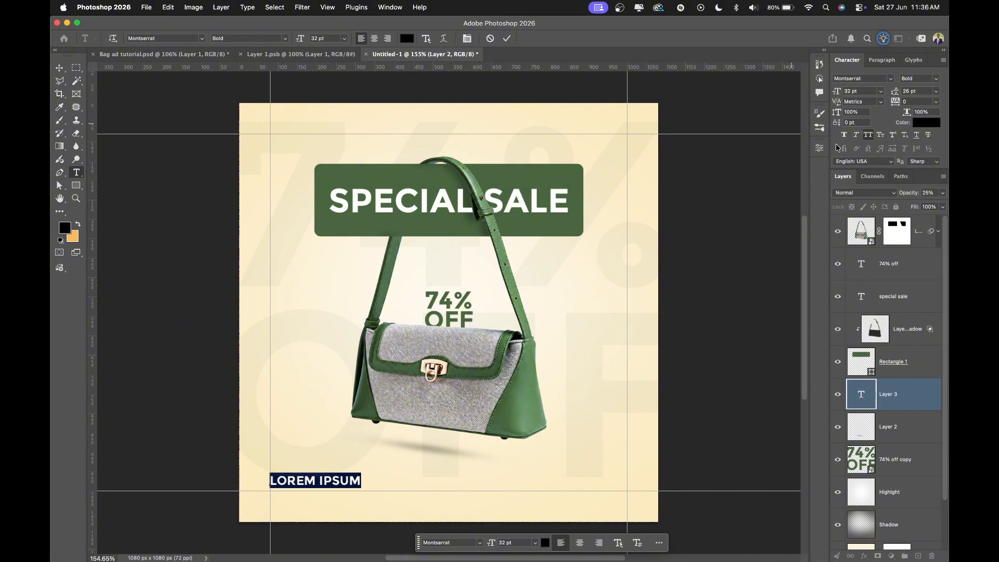
click(868, 135)
key(super+v)
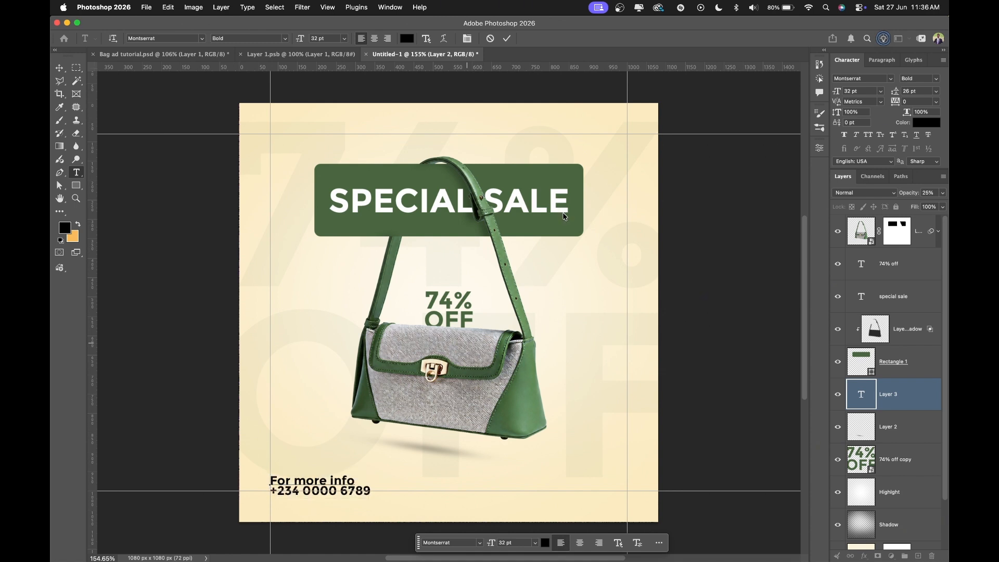
click(508, 40)
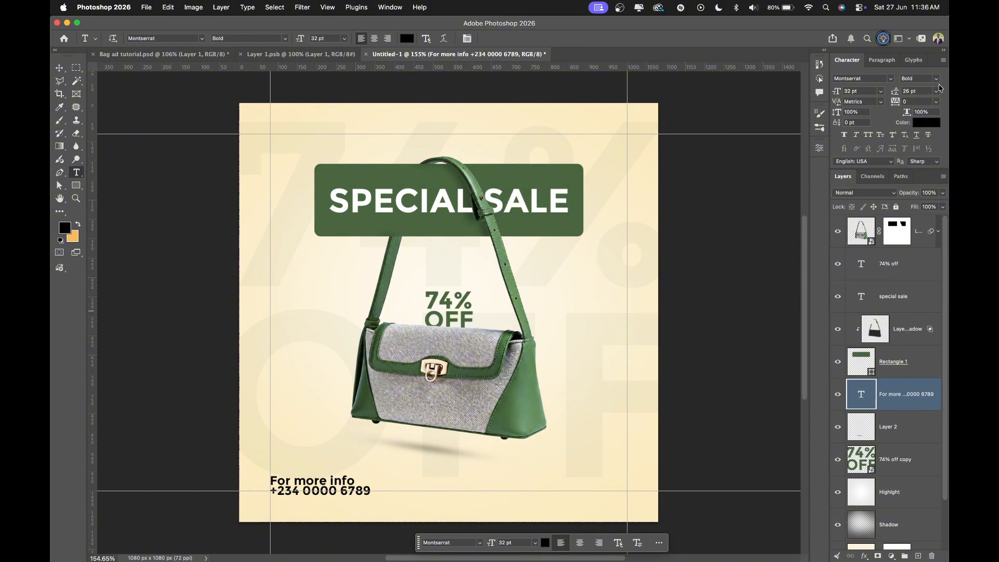
Step: Set the contact text's leading to Auto and move it up so it rests on the bottom margin guide
click(935, 92)
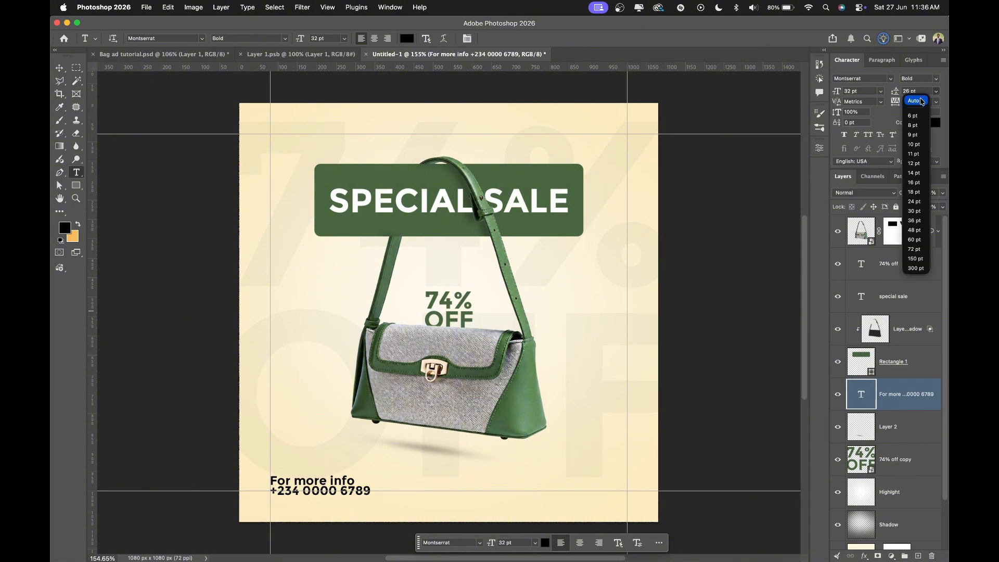
click(921, 102)
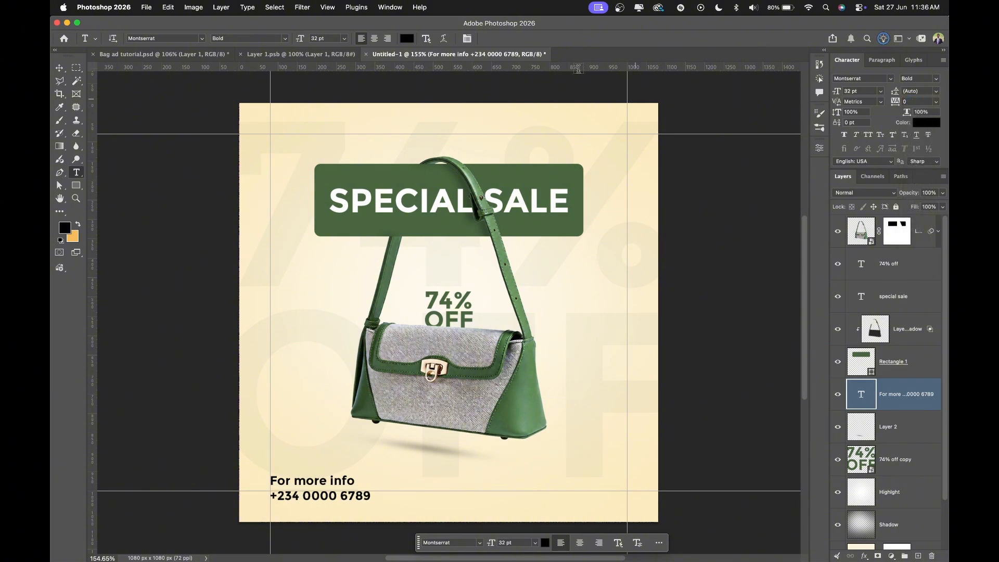
click(66, 69)
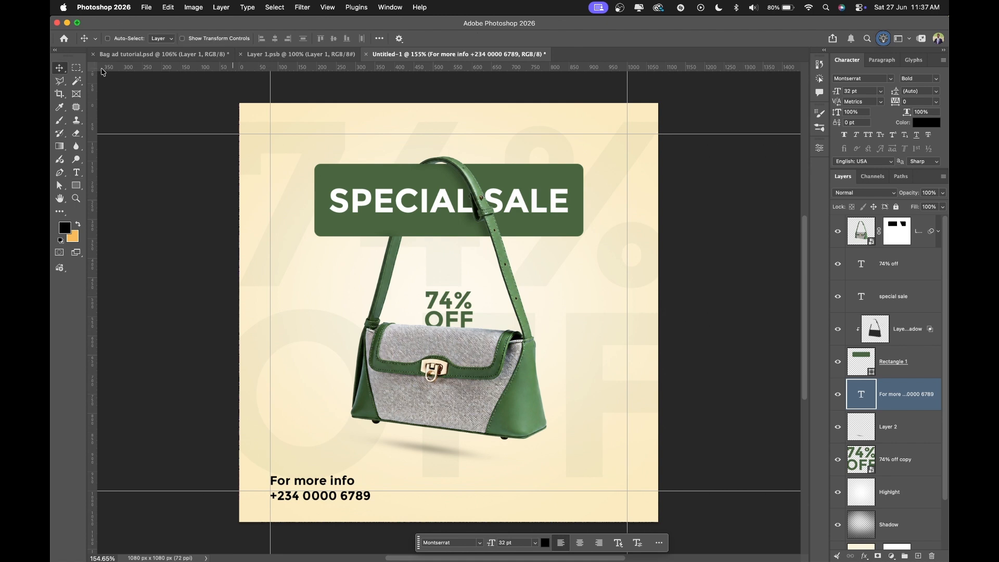
drag(315, 476, 335, 447)
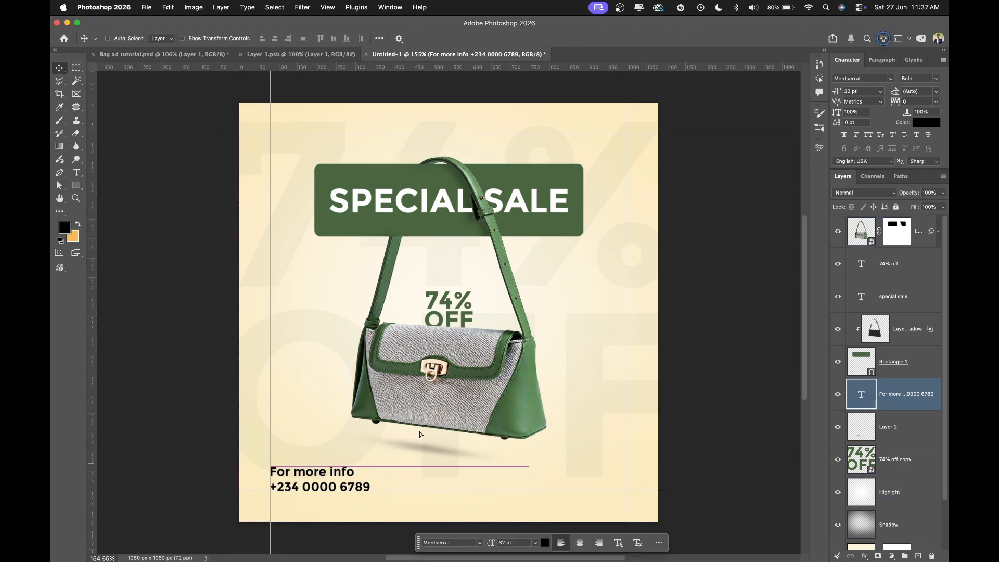
Step: Set the contact text's font size to 18 pt and move it down to rest on the bottom margin guide
click(858, 91)
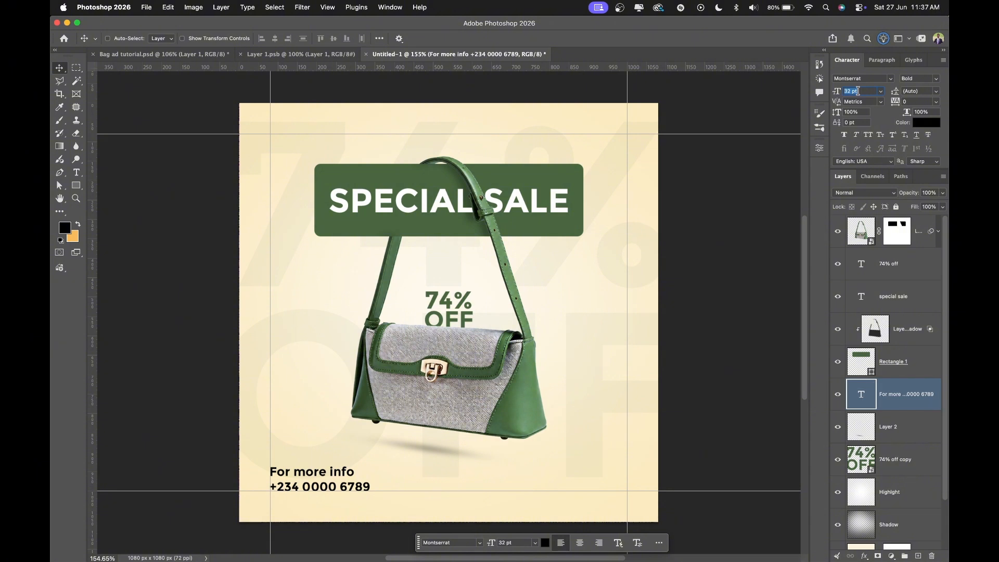
text(12)
key(Return)
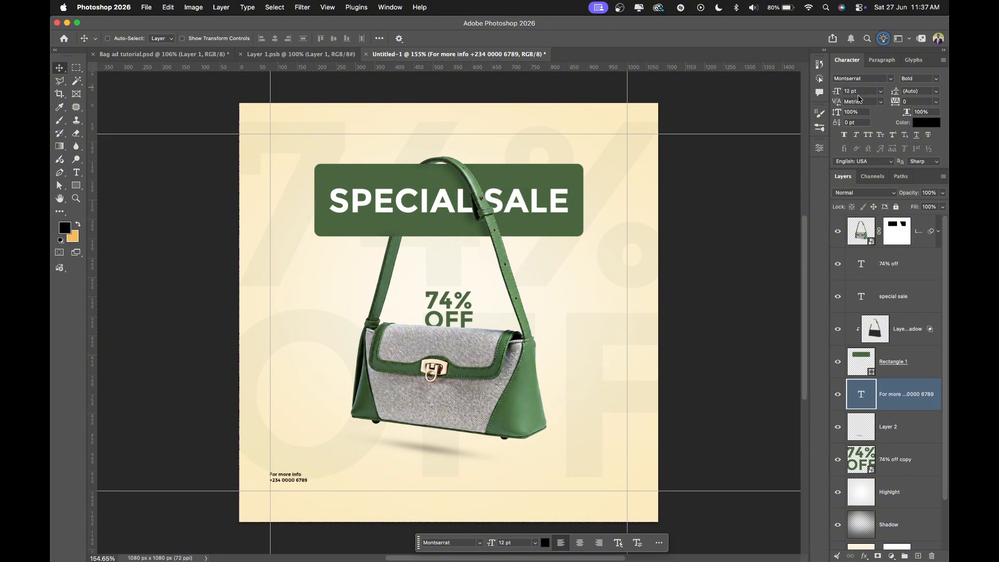
click(861, 92)
text(18)
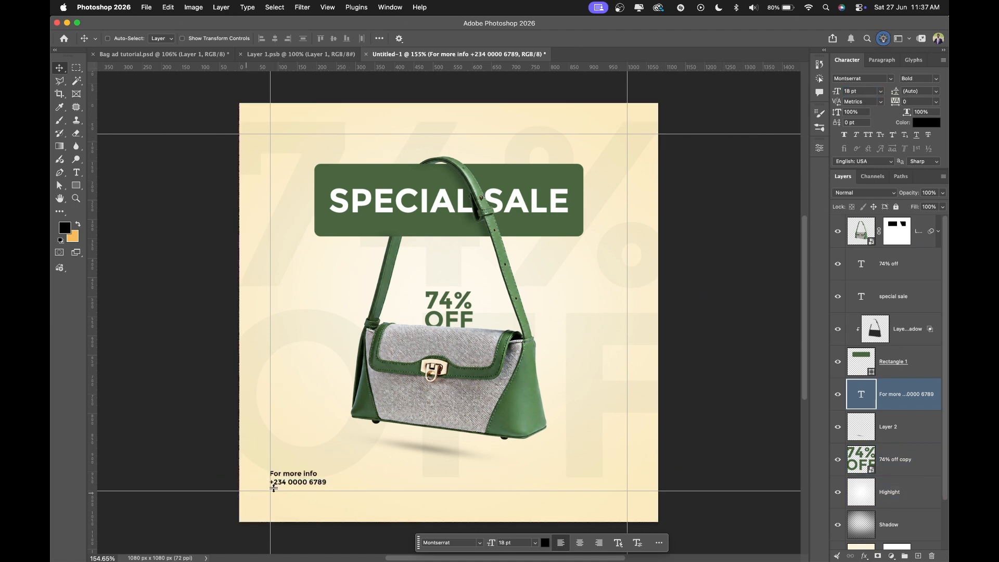
drag(305, 477, 303, 483)
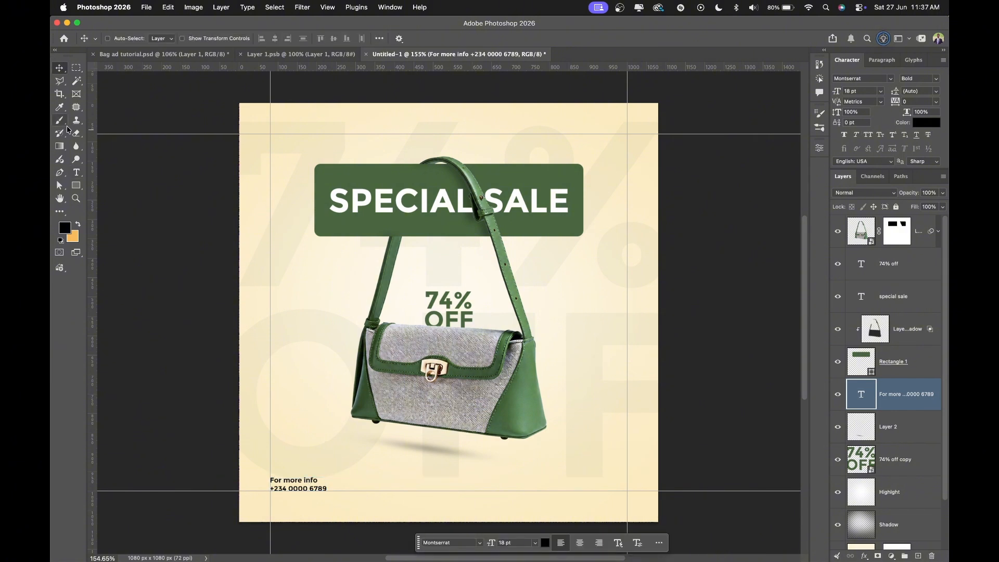
Step: Change the "For more info" line of the contact text to the Medium font style
click(76, 172)
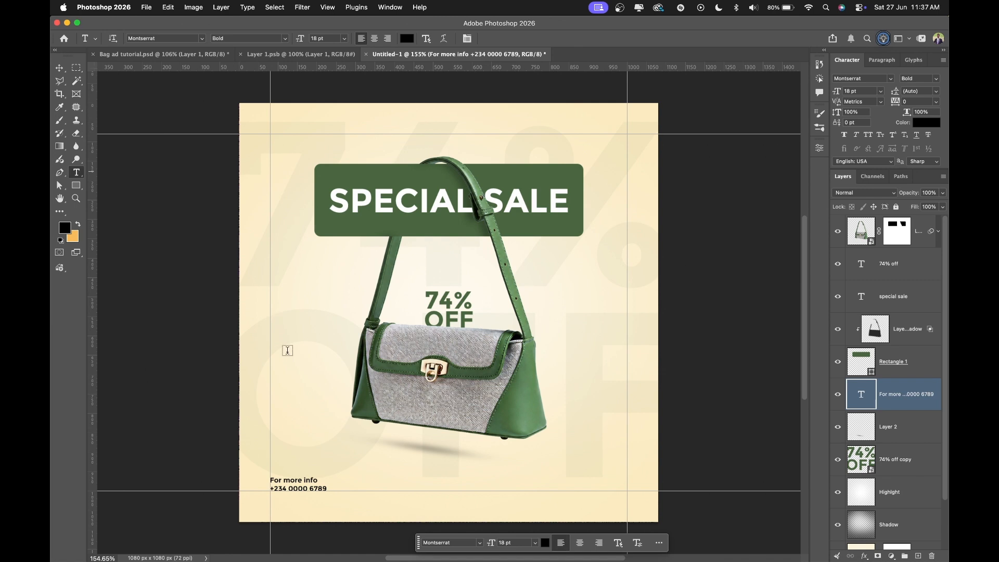
click(287, 481)
double_click(288, 480)
triple_click(288, 480)
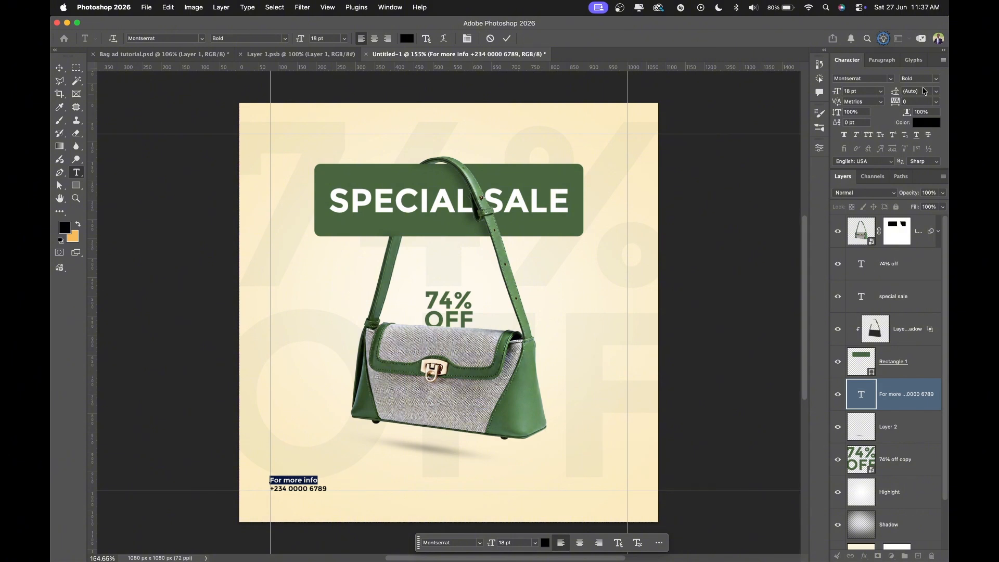
click(937, 79)
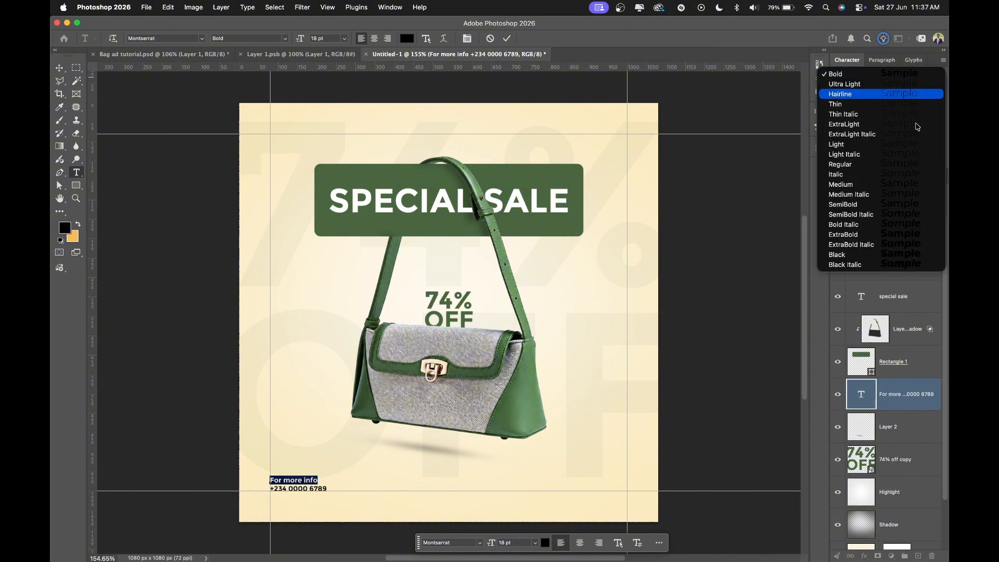
click(859, 190)
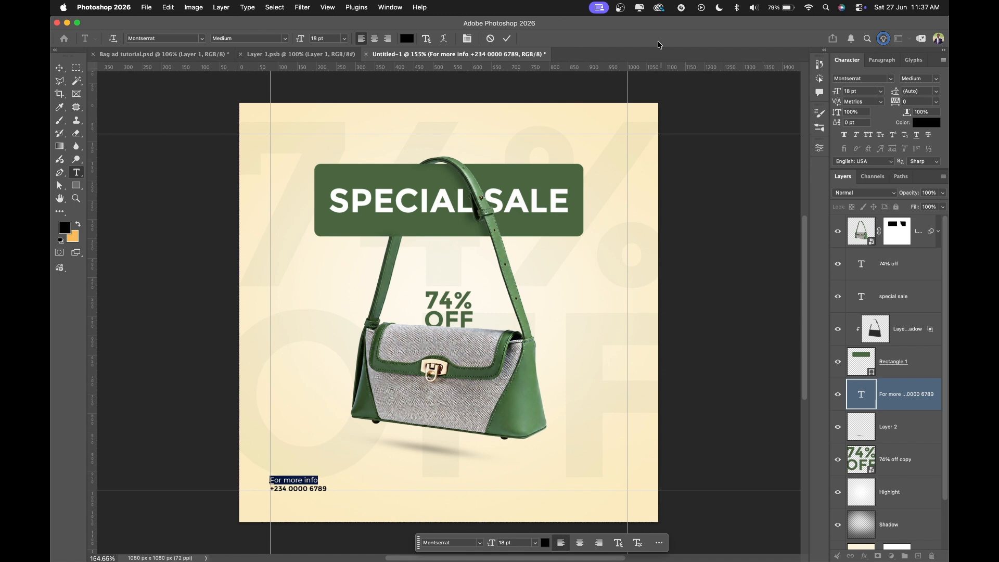
click(508, 43)
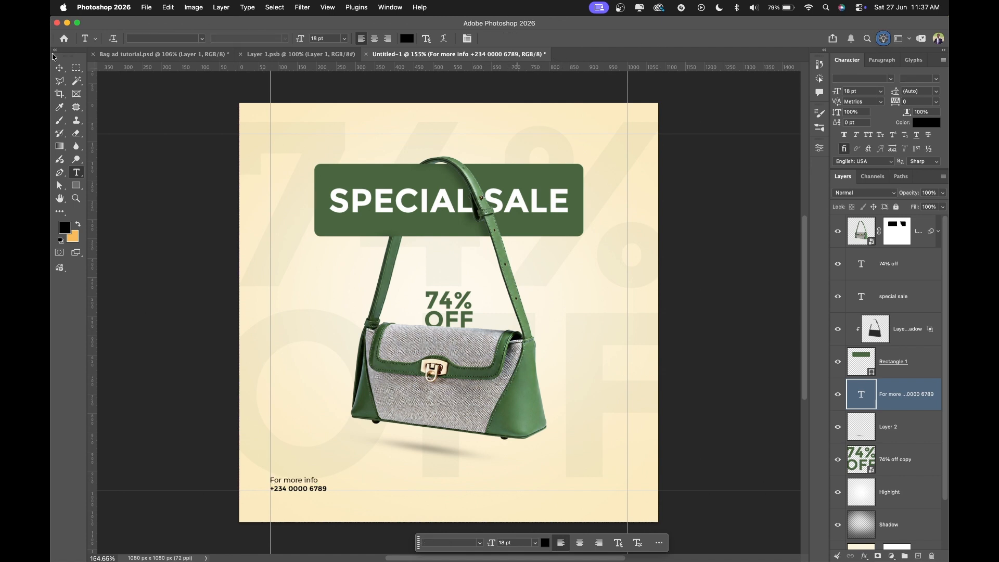
Step: Duplicate the contact text horizontally to the canvas's lower-right corner, ending at the right margin guide
click(59, 69)
click(312, 425)
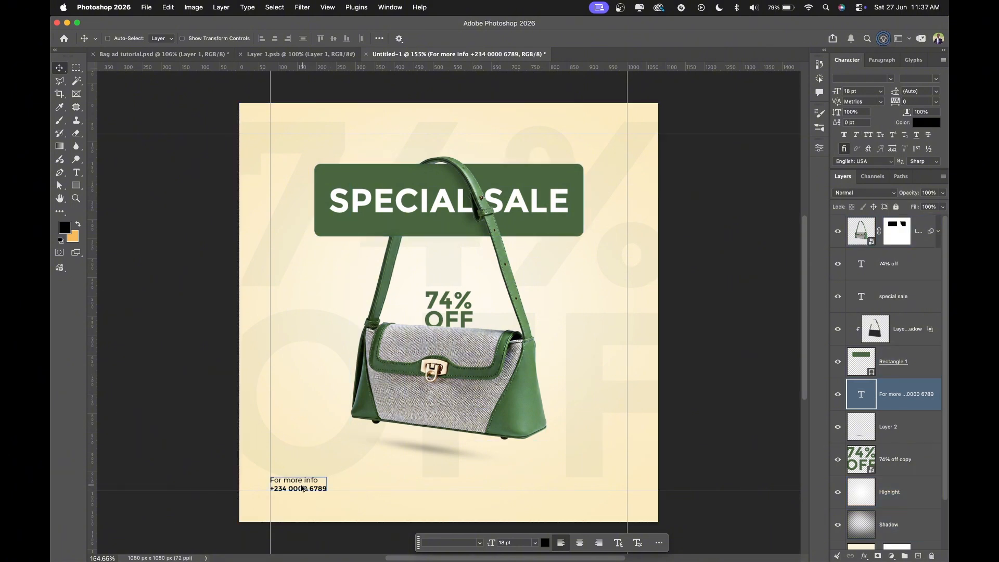
drag(302, 488, 602, 498)
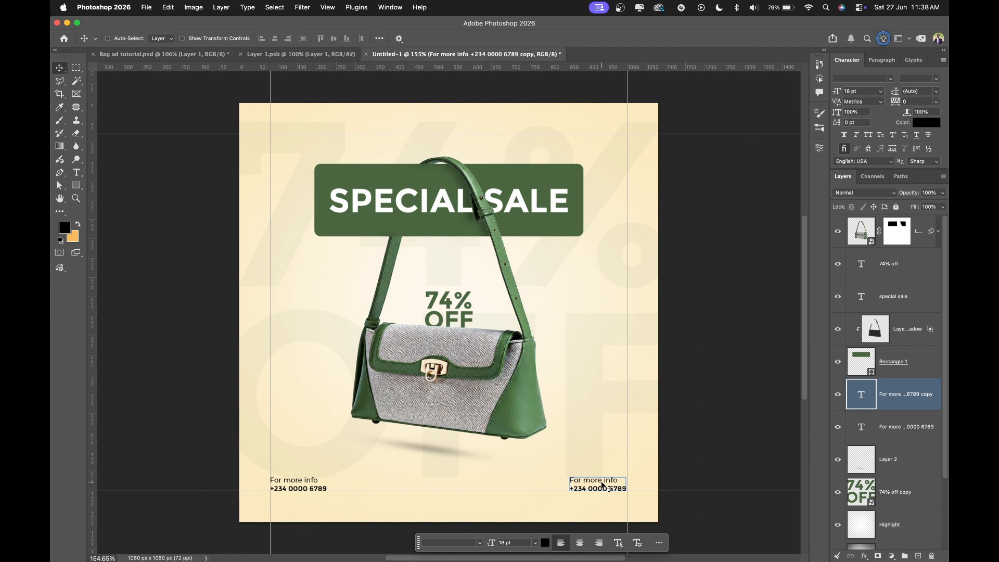
double_click(601, 480)
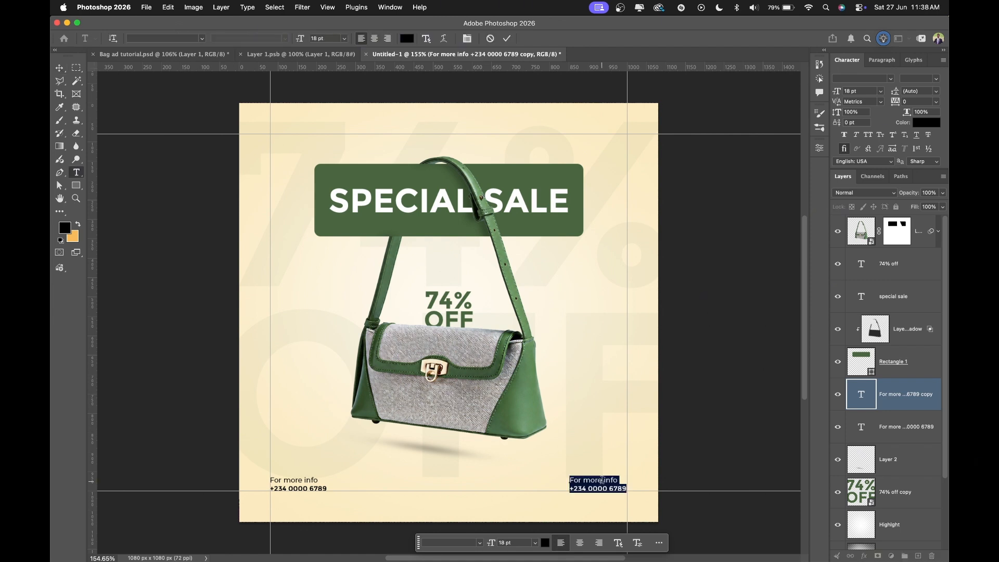
text(Visit our website www.website.com)
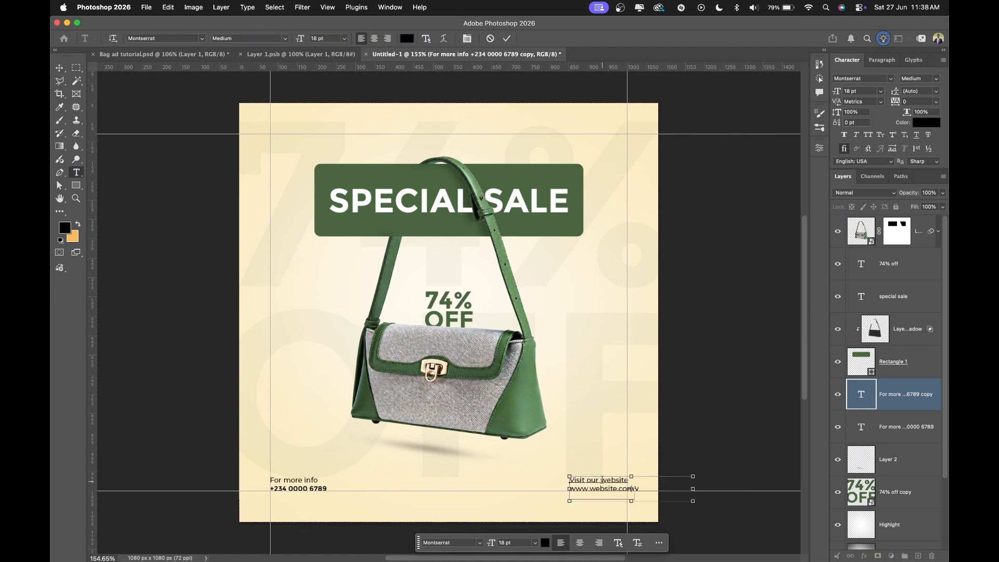
text(Visit our website www.website.com)
key(super)
key(super+z)
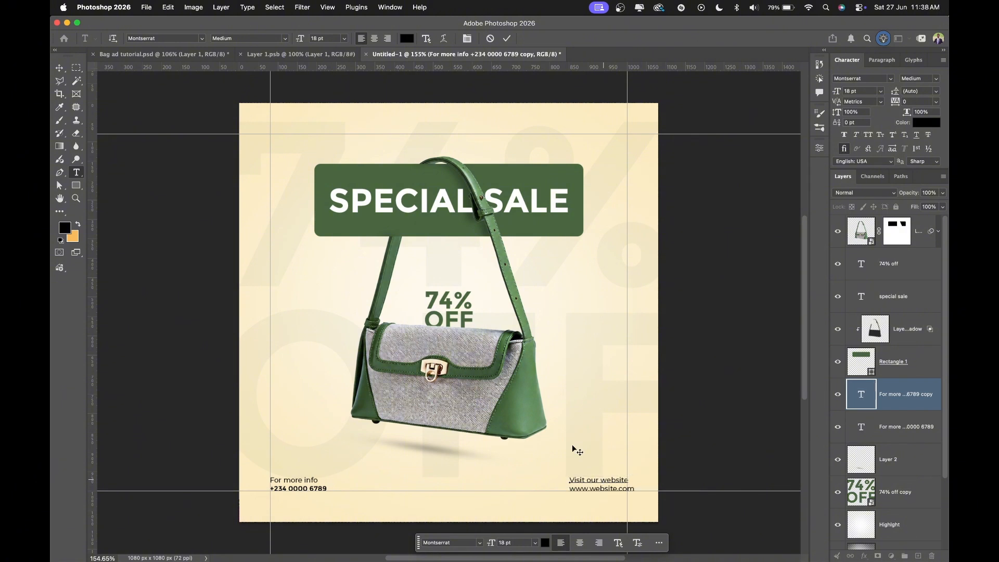
click(507, 38)
key(v)
drag(608, 485, 604, 485)
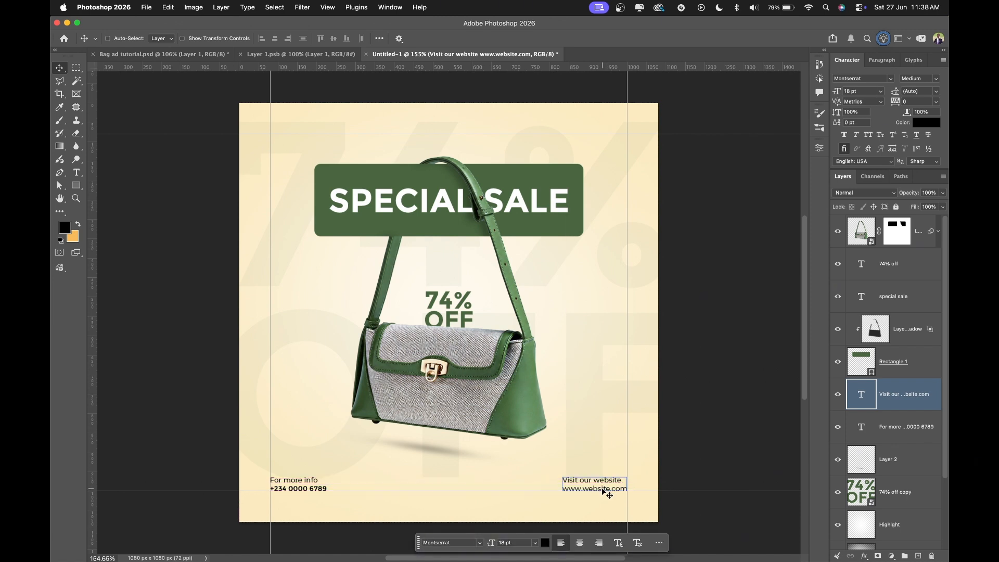
double_click(602, 485)
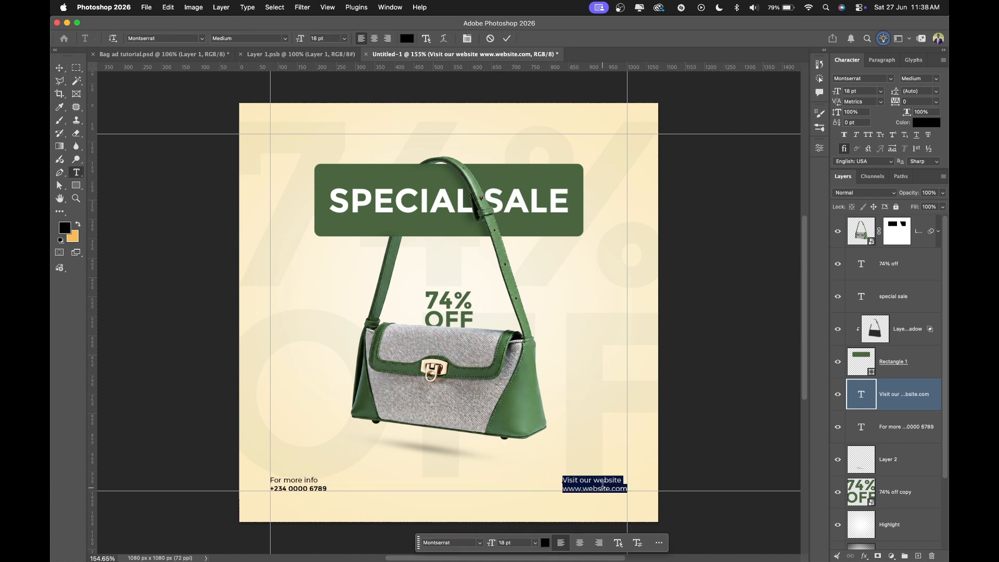
click(601, 488)
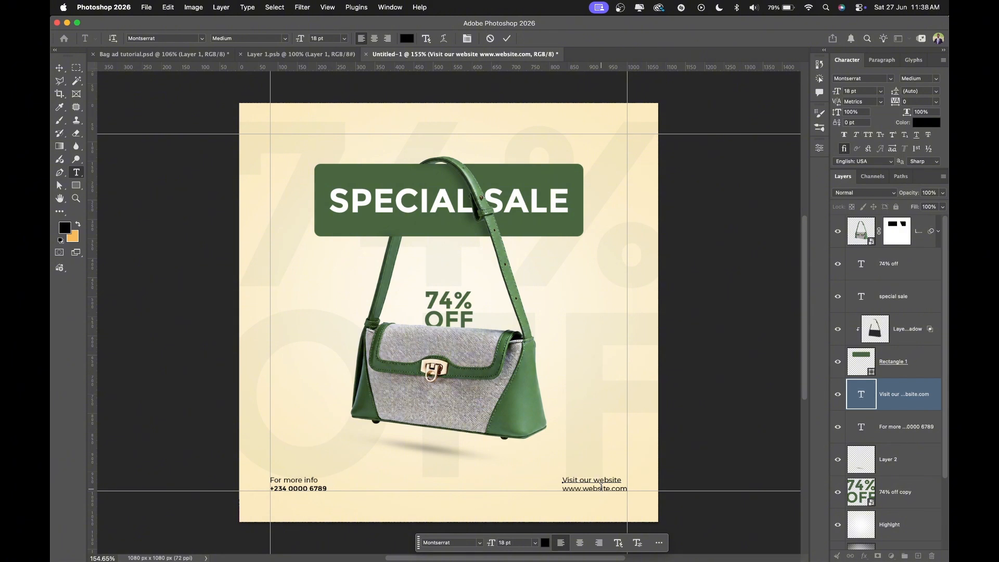
triple_click(602, 487)
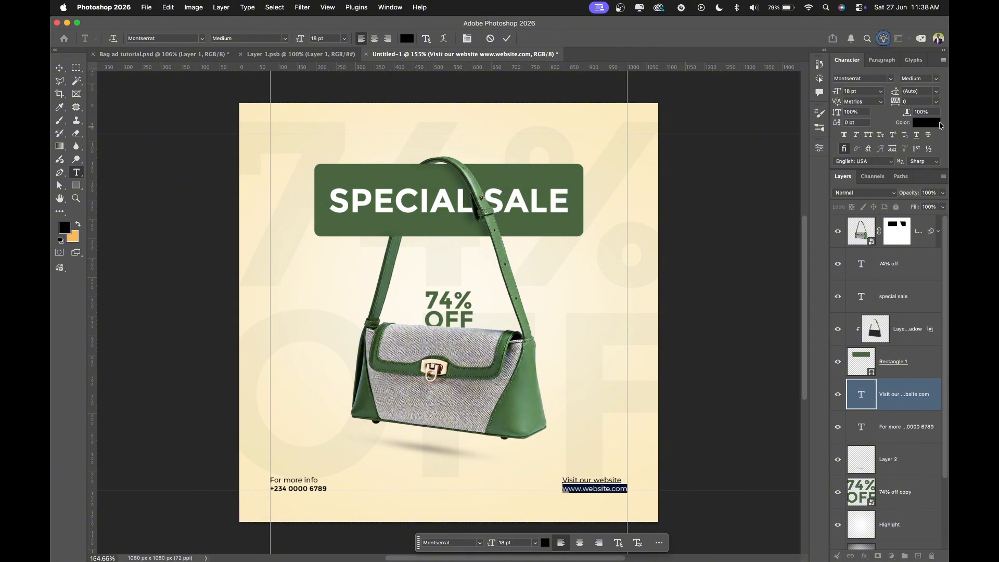
click(937, 79)
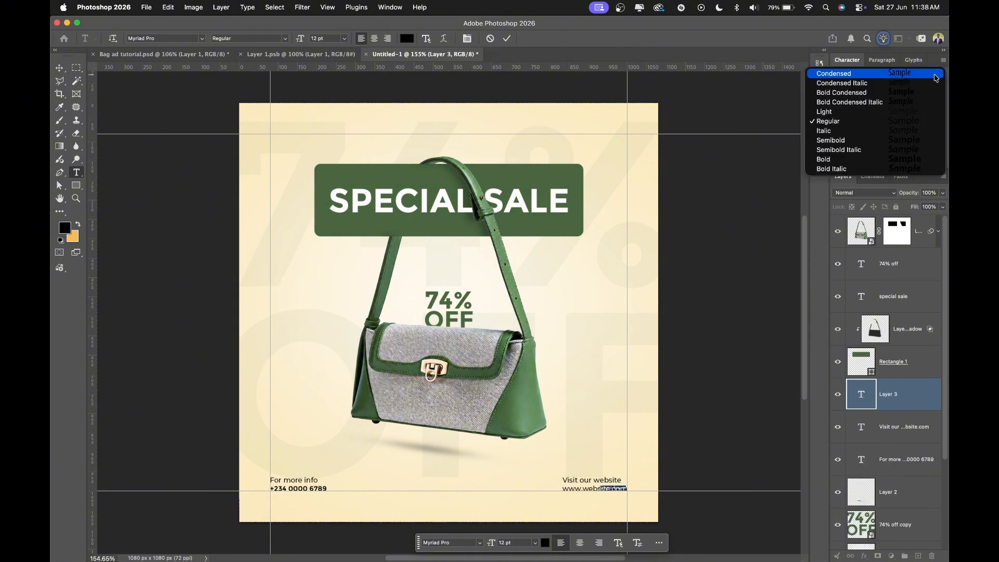
click(490, 39)
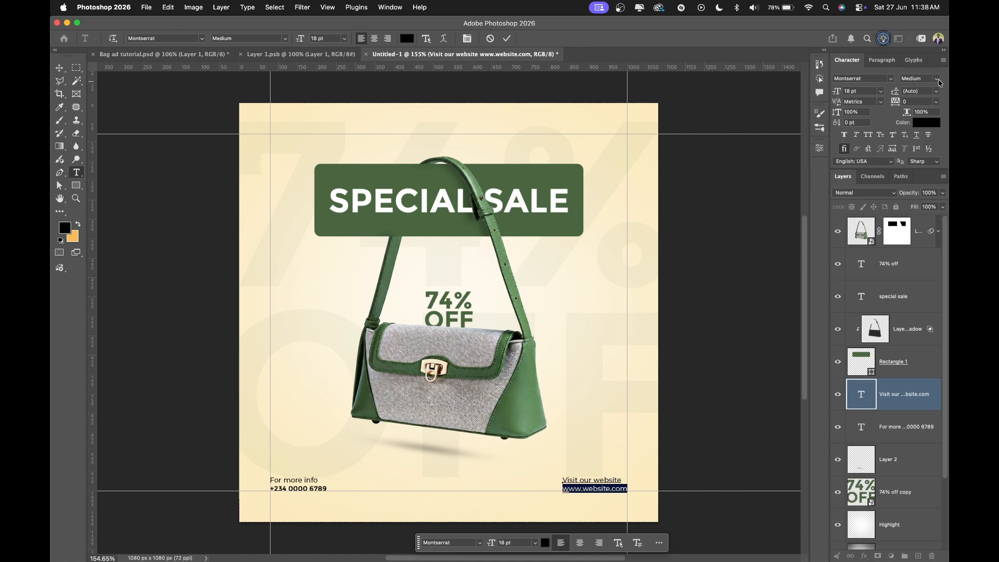
click(939, 79)
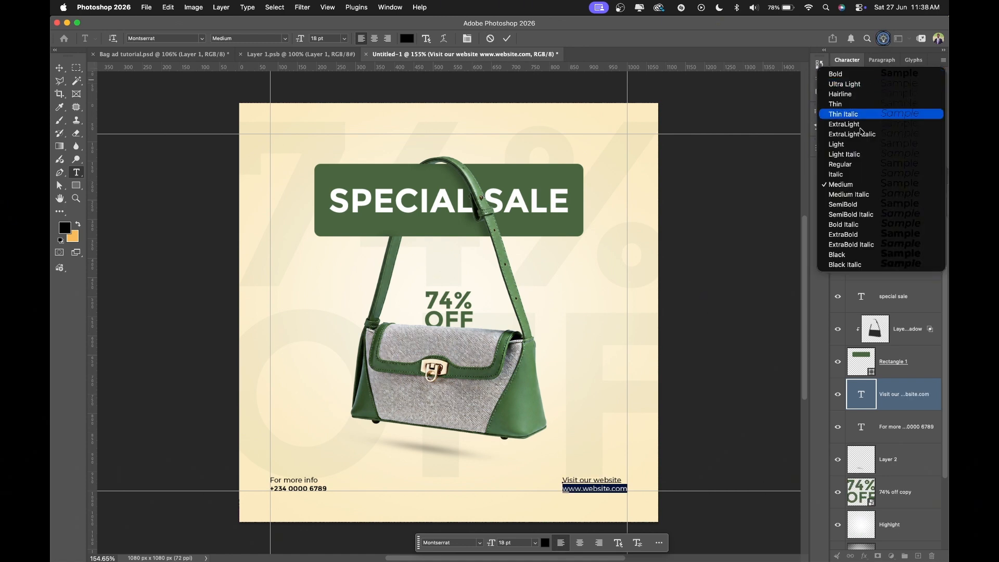
click(862, 74)
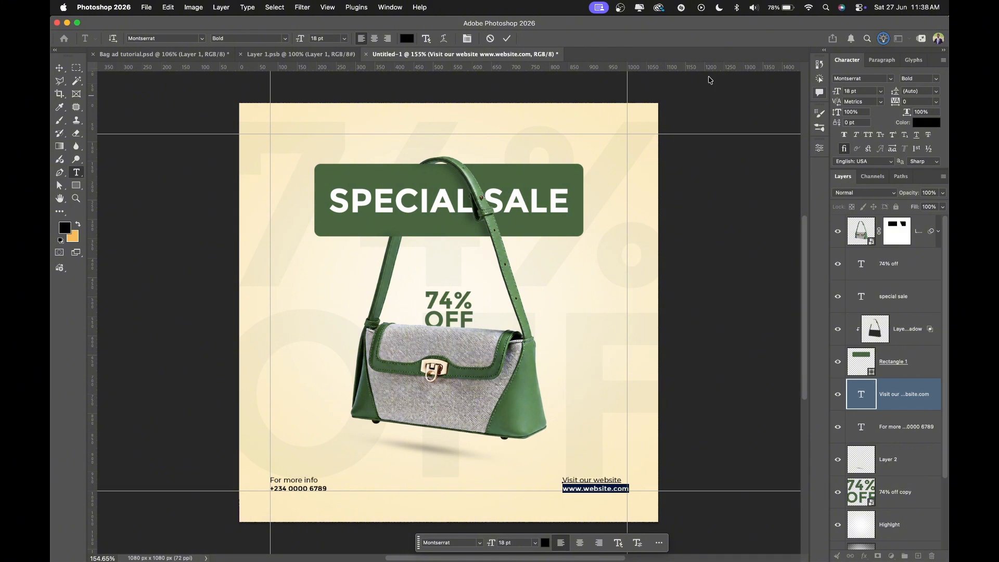
click(505, 38)
key(v)
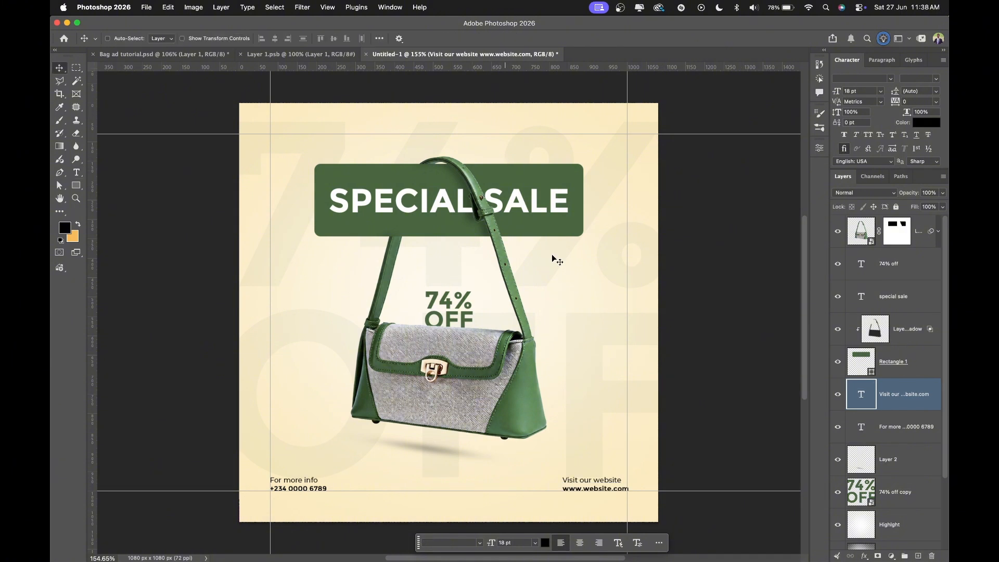
key(Left)
key(Left)
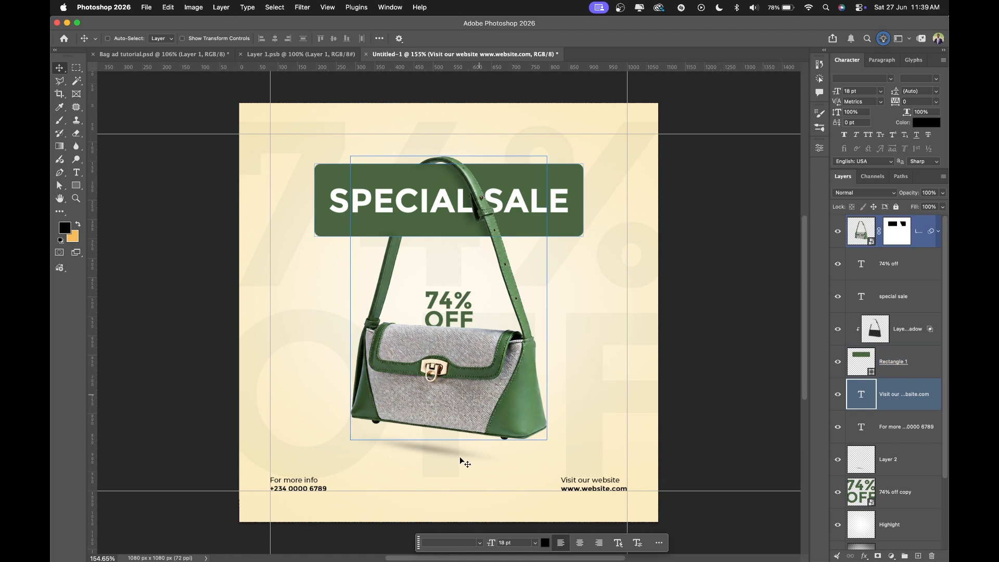
Step: Add the text "Order now" below the bag's ground shadow and apply All Caps to it
click(76, 173)
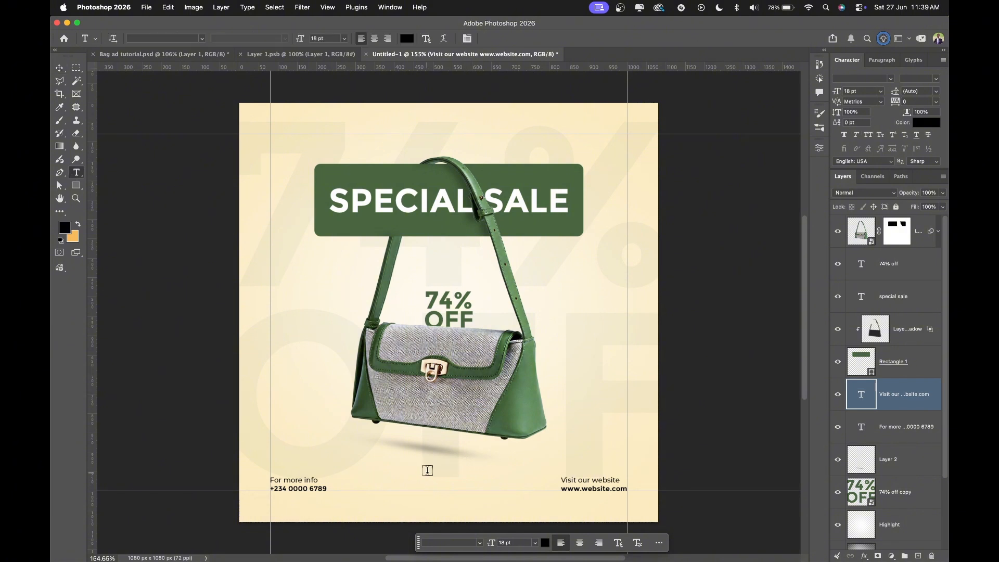
click(428, 471)
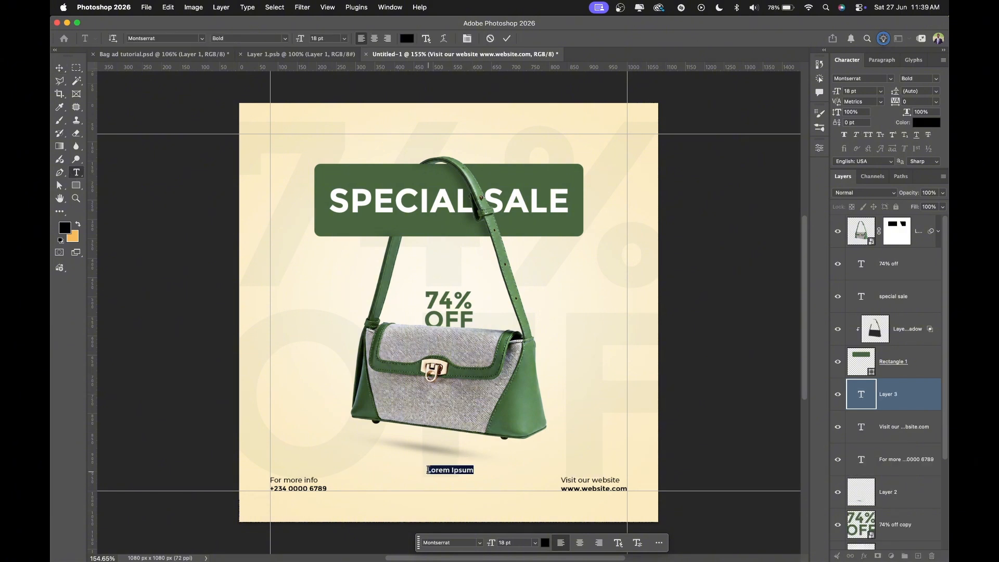
text(Order now)
click(507, 38)
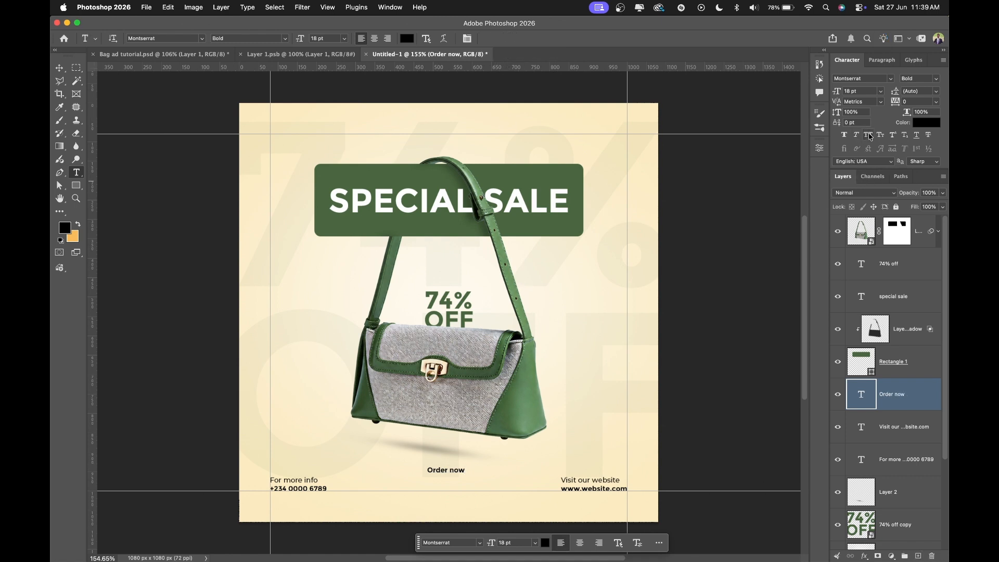
click(869, 136)
click(902, 440)
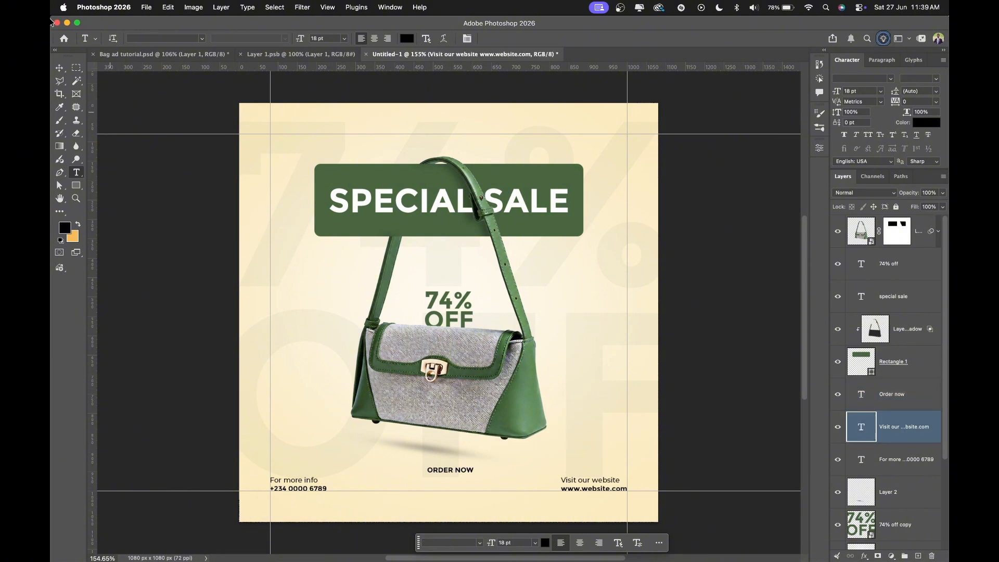
click(59, 69)
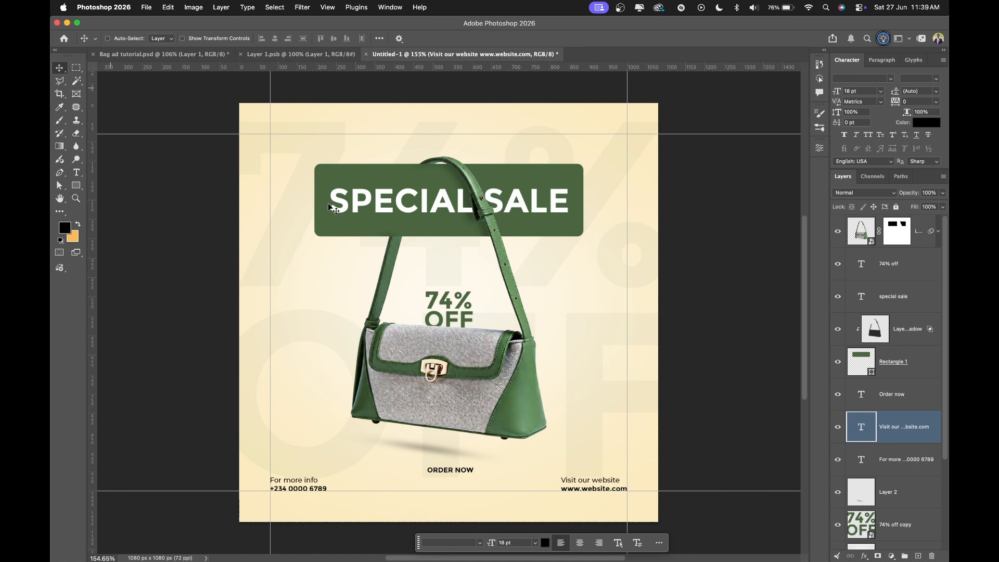
key(super+t)
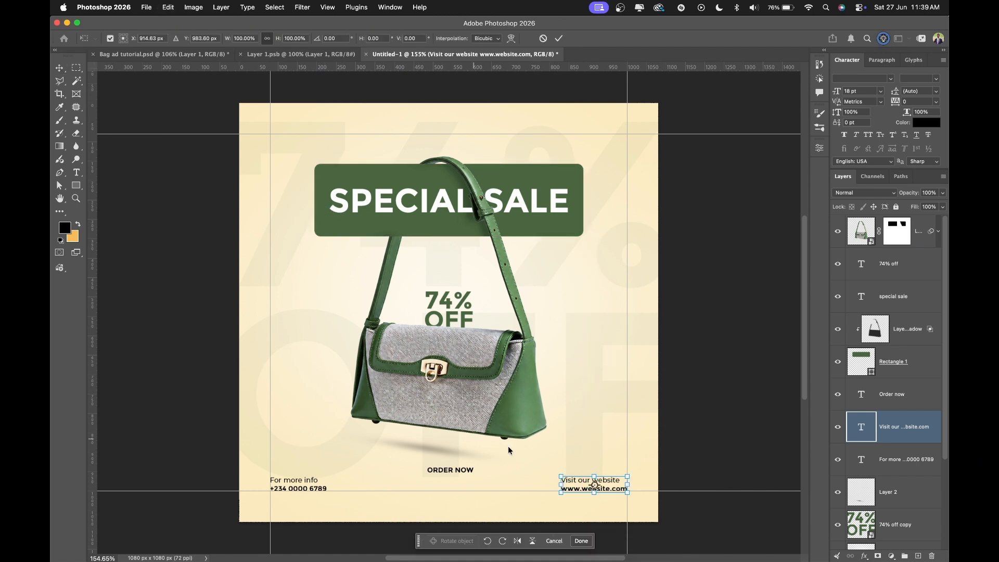
key(Return)
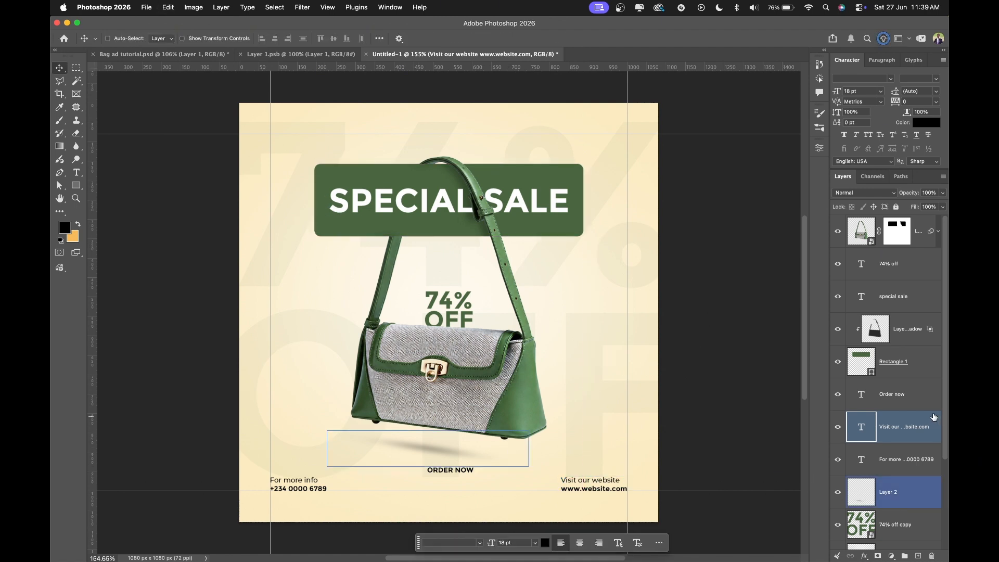
Step: Enlarge the "ORDER NOW" text from its center to about 31 pt with Free Transform
shift+click(919, 401)
click(918, 401)
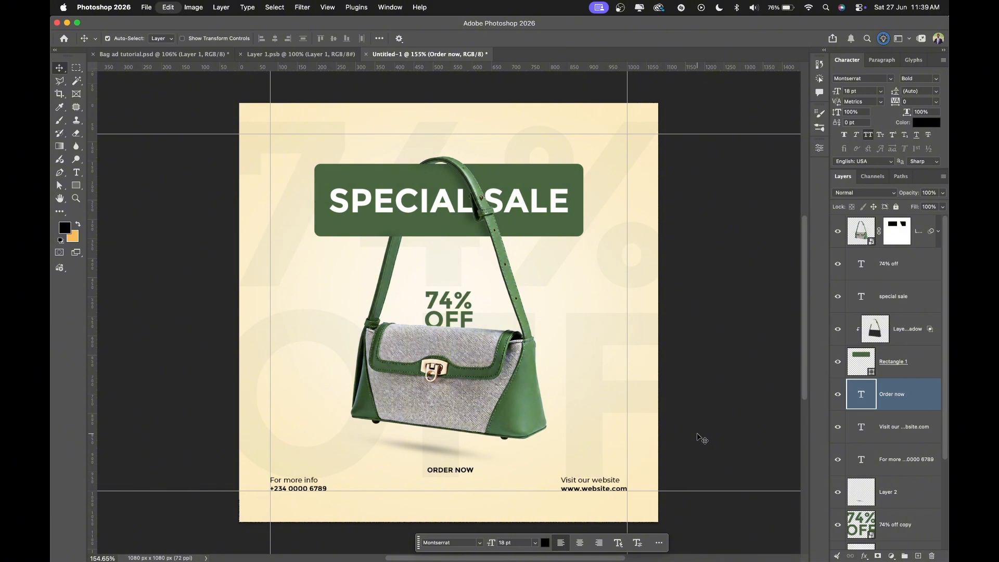
key(super+t)
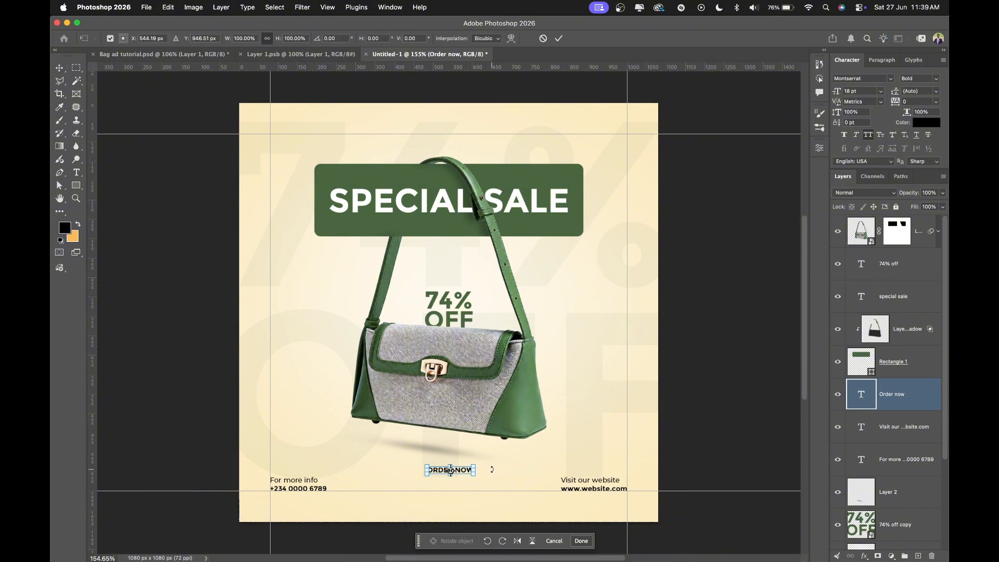
mouse_move(474, 472)
mouse_down()
mouse_move(492, 485)
mouse_move(482, 481)
mouse_up()
key(Return)
Step: Draw a rectangle about 245 × 65 px behind the "ORDER NOW" text, on a layer directly beneath it
shift+click(890, 427)
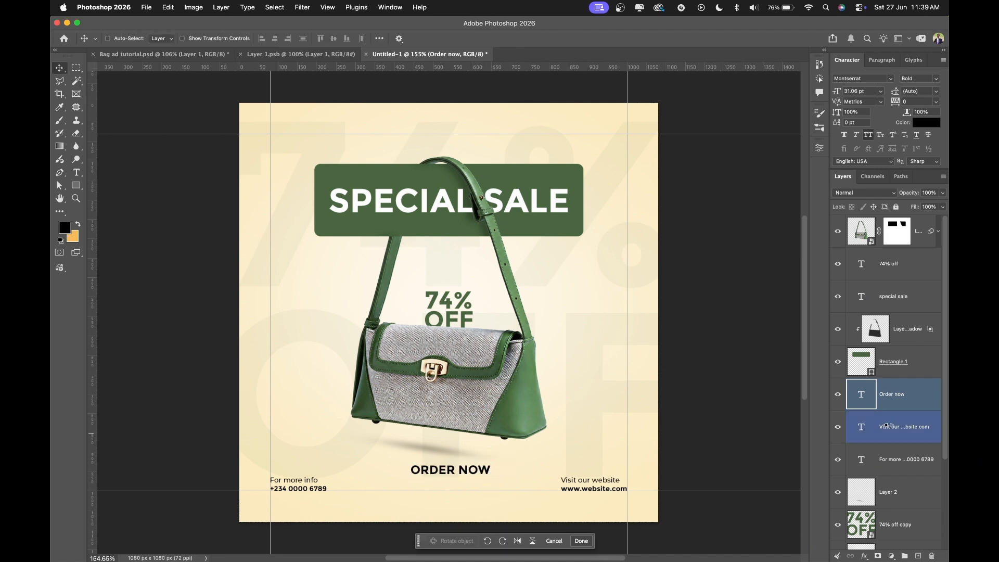
click(890, 427)
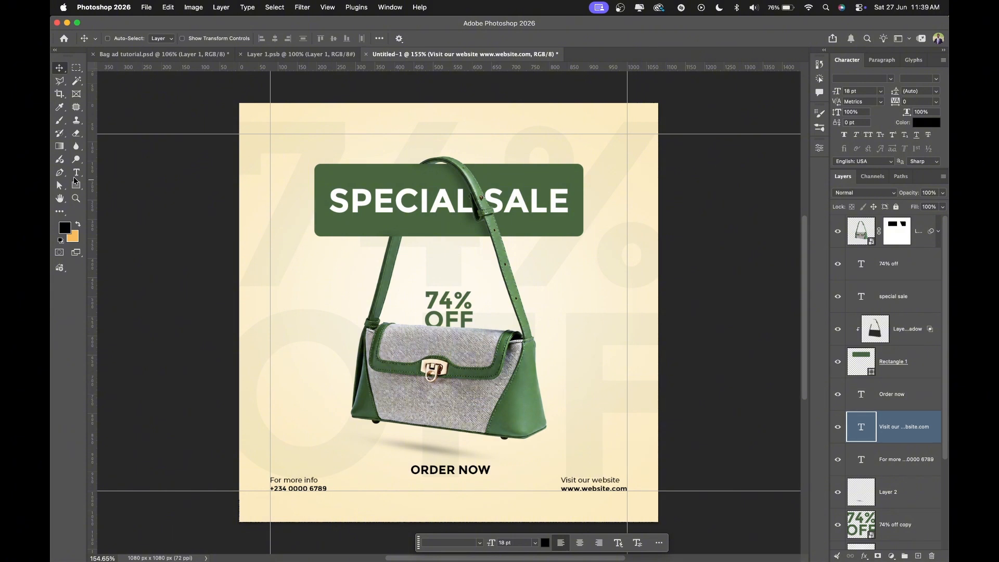
click(76, 186)
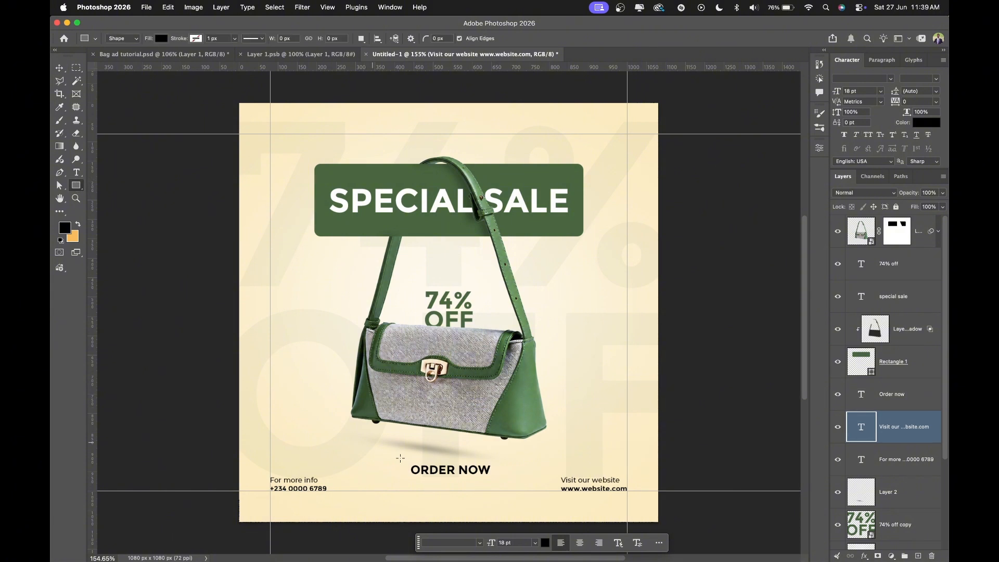
drag(404, 458, 499, 483)
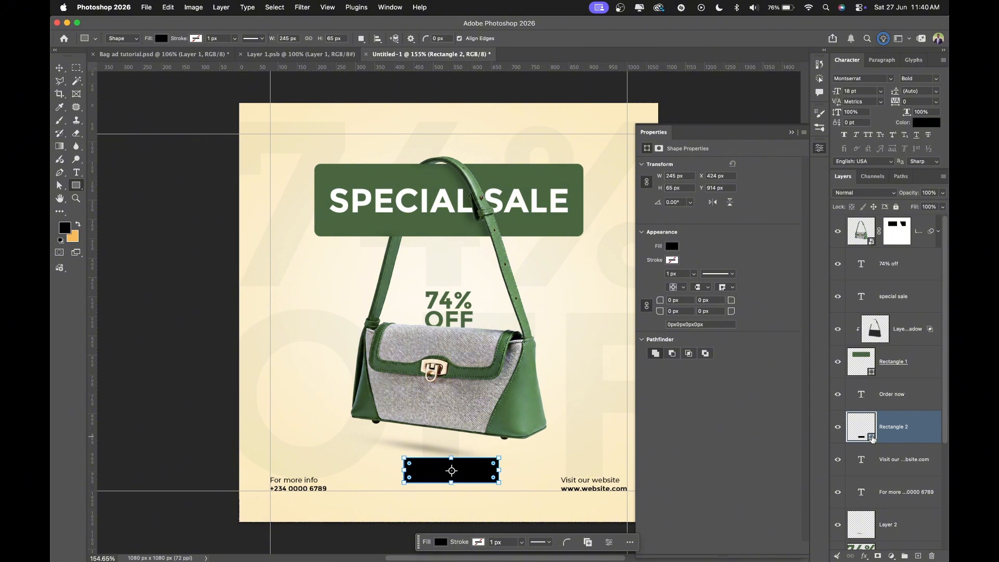
Step: Fill the new rectangle with the green sampled from the "SPECIAL SALE" panel and round its corners to 32 px
click(543, 171)
click(914, 174)
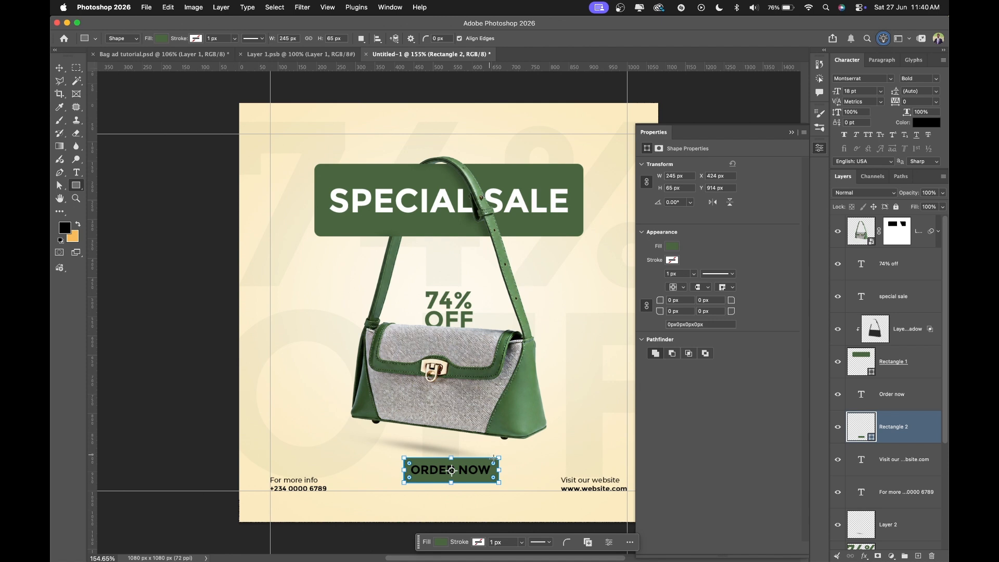
drag(494, 467, 167, 459)
key(Return)
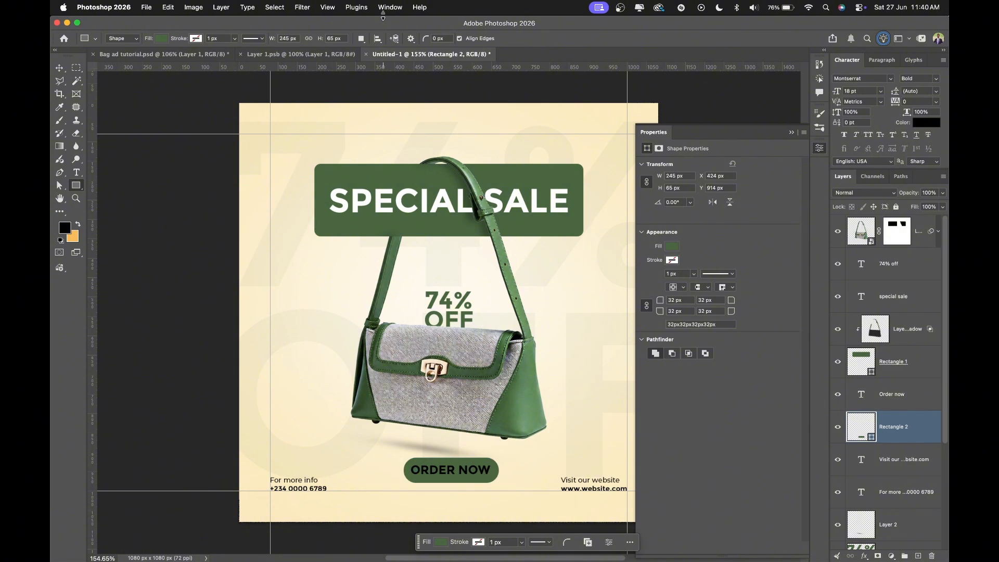
Step: Change the "ORDER NOW" text color to white (ffffff) and collapse the layer properties
click(894, 388)
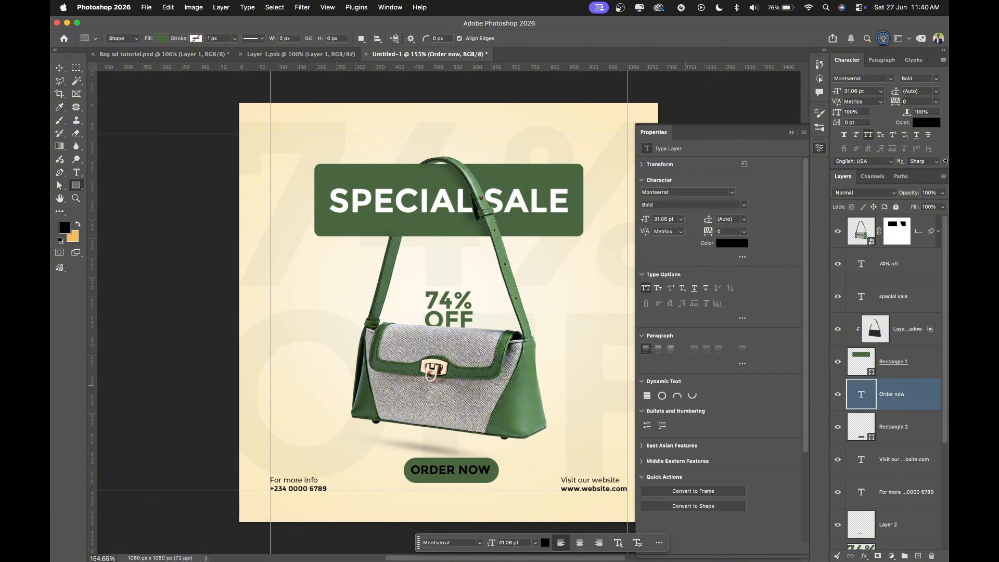
click(918, 124)
click(741, 224)
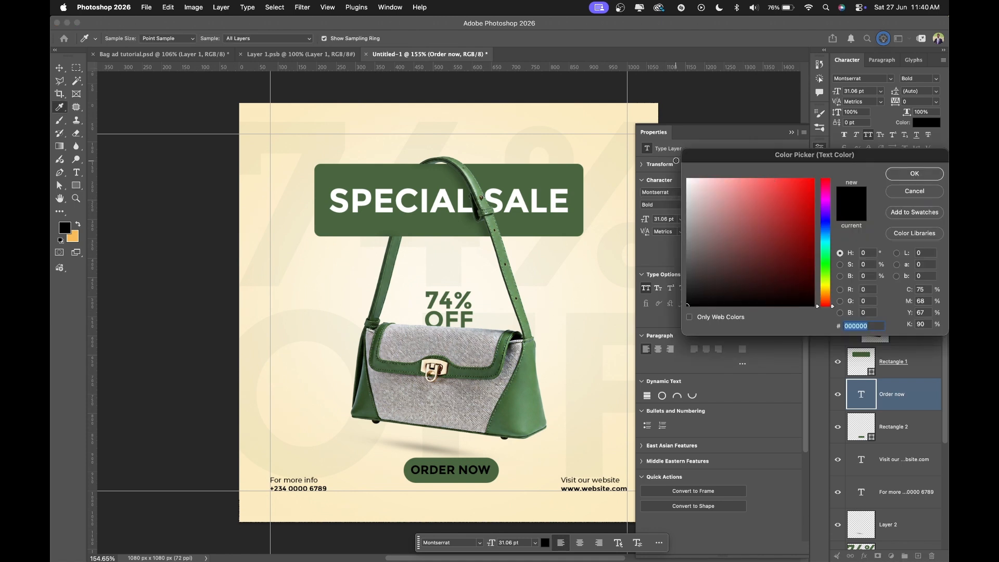
click(688, 179)
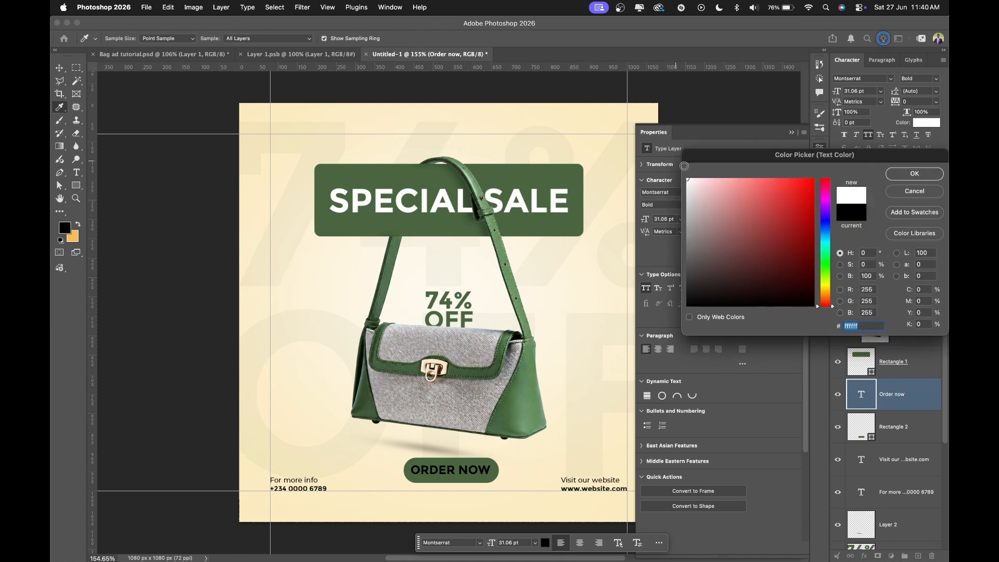
click(927, 175)
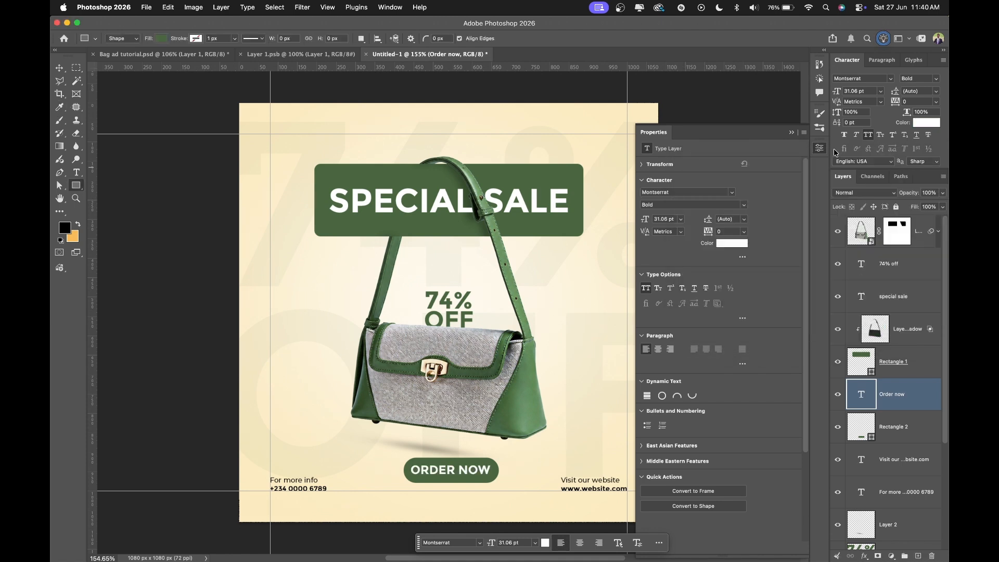
click(791, 132)
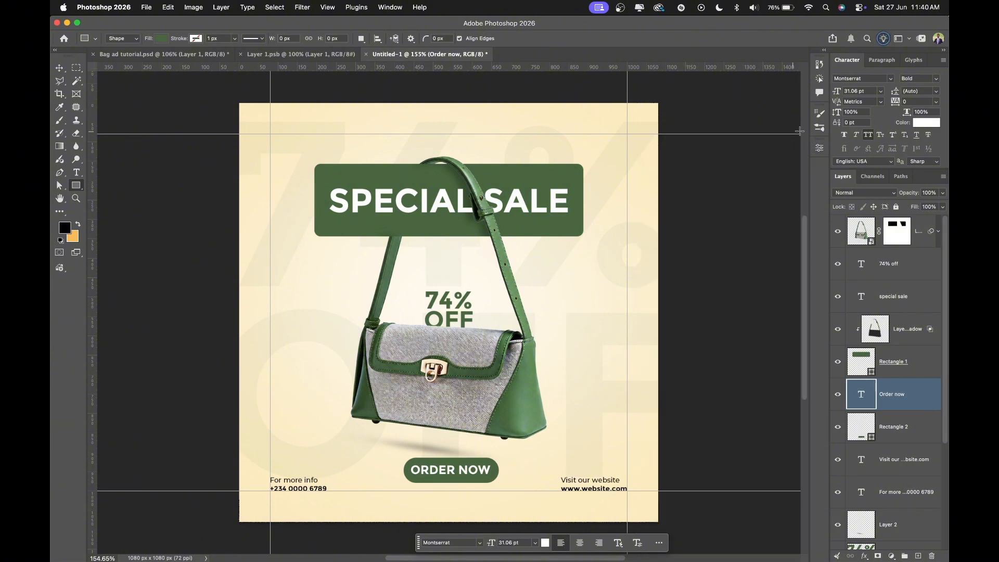
Step: Center the "ORDER NOW" text horizontally and vertically on its rounded green button, using the button's outline as the selection
shift+click(898, 440)
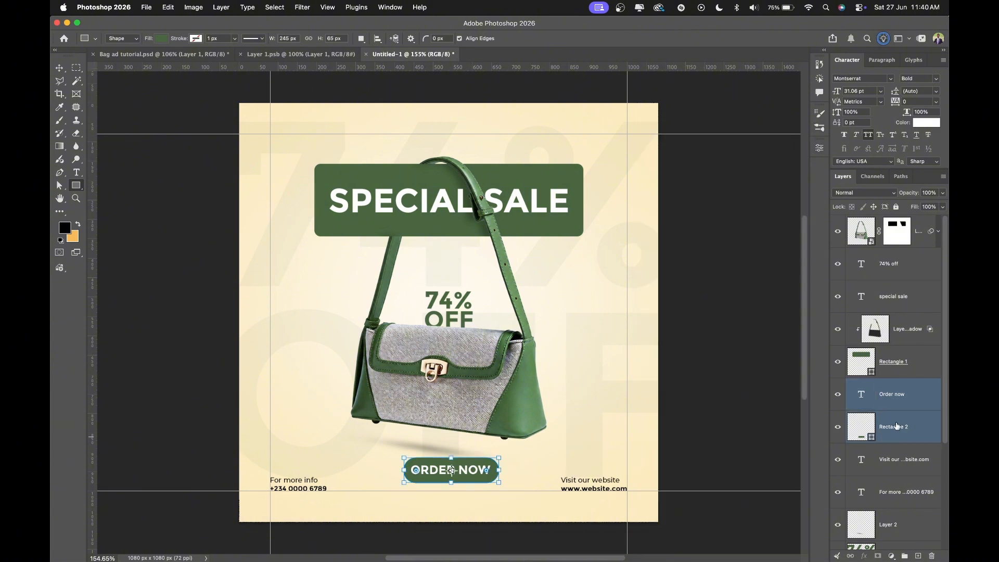
super+click(870, 439)
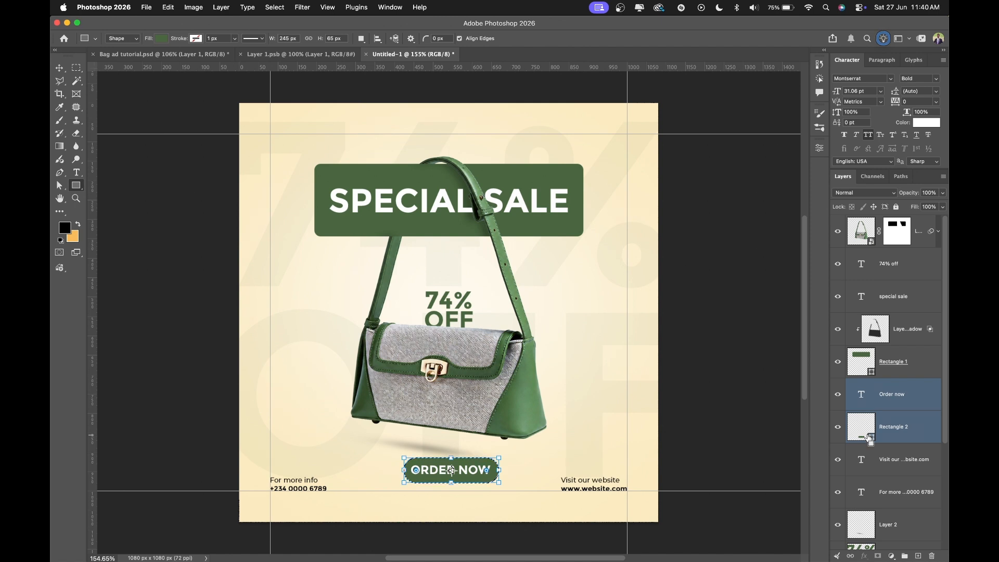
click(910, 404)
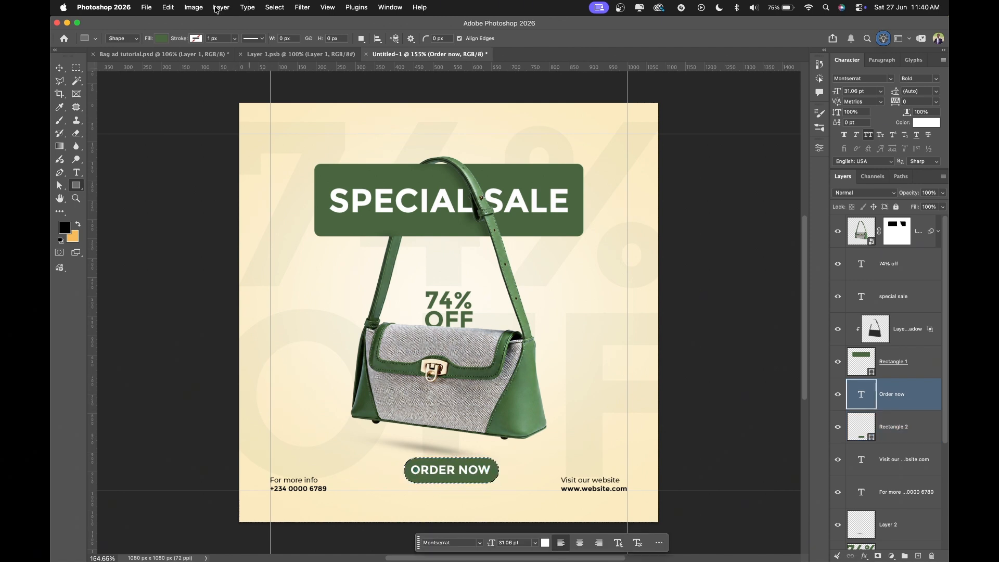
click(59, 69)
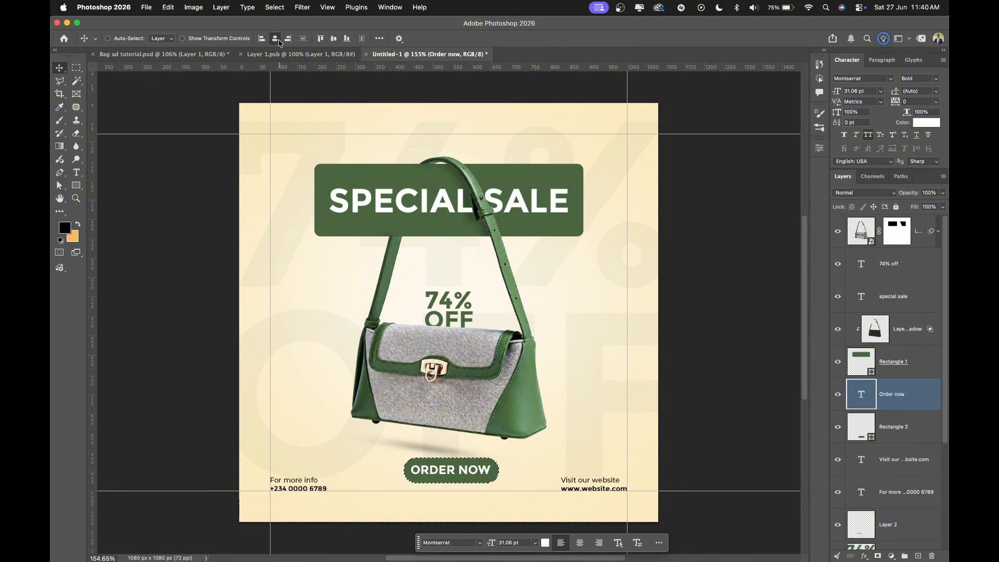
click(334, 40)
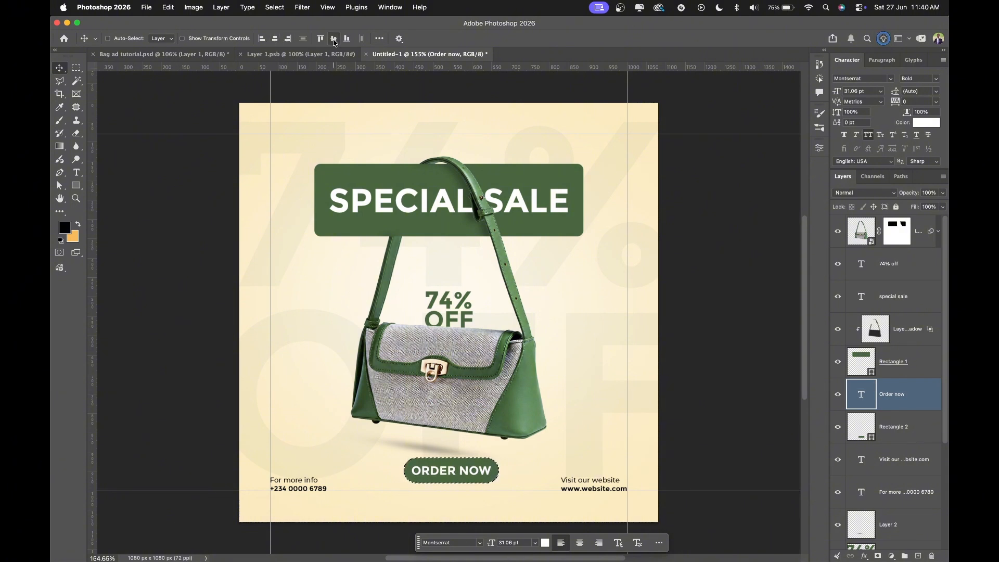
key(super+d)
Step: Group the "ORDER NOW" text with its green button and scale the group down until the text is about 23 pt
super+click(906, 297)
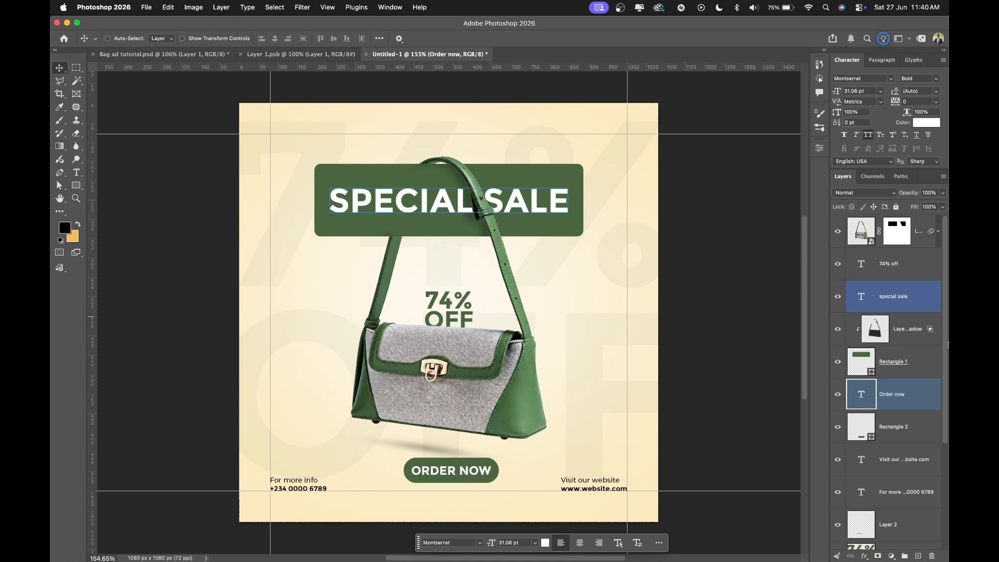
super+click(908, 423)
key(super+g)
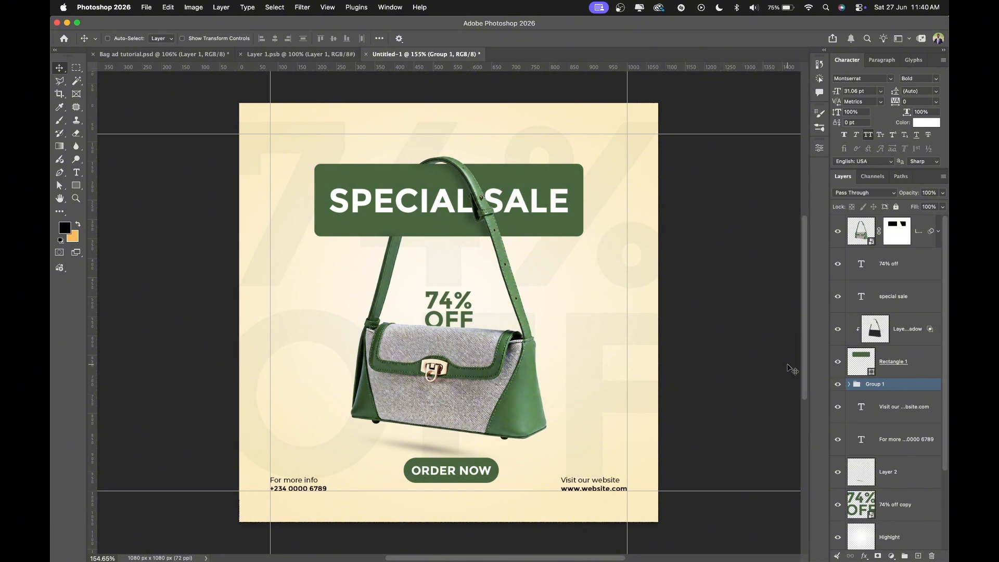
key(super+t)
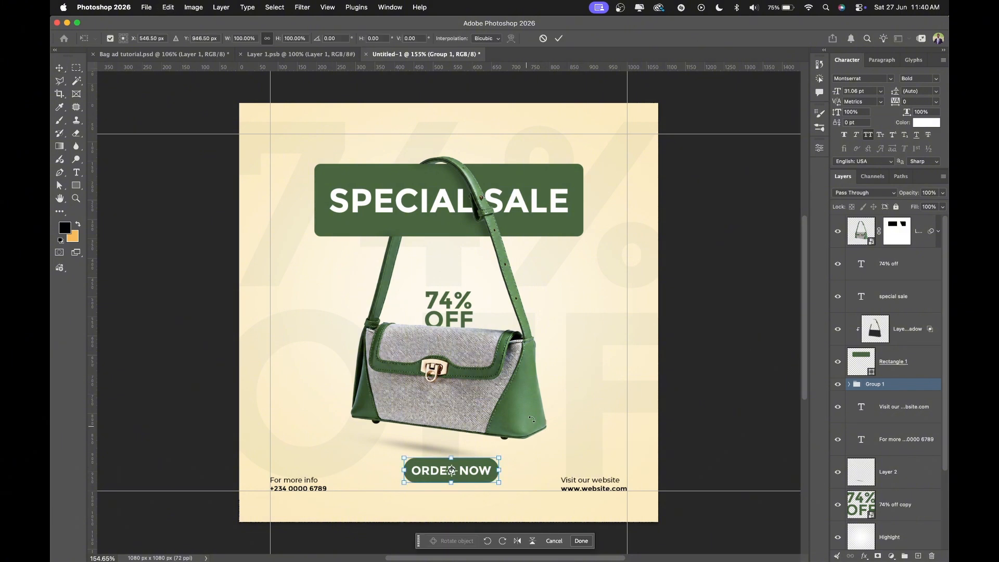
drag(499, 457, 475, 465)
key(Return)
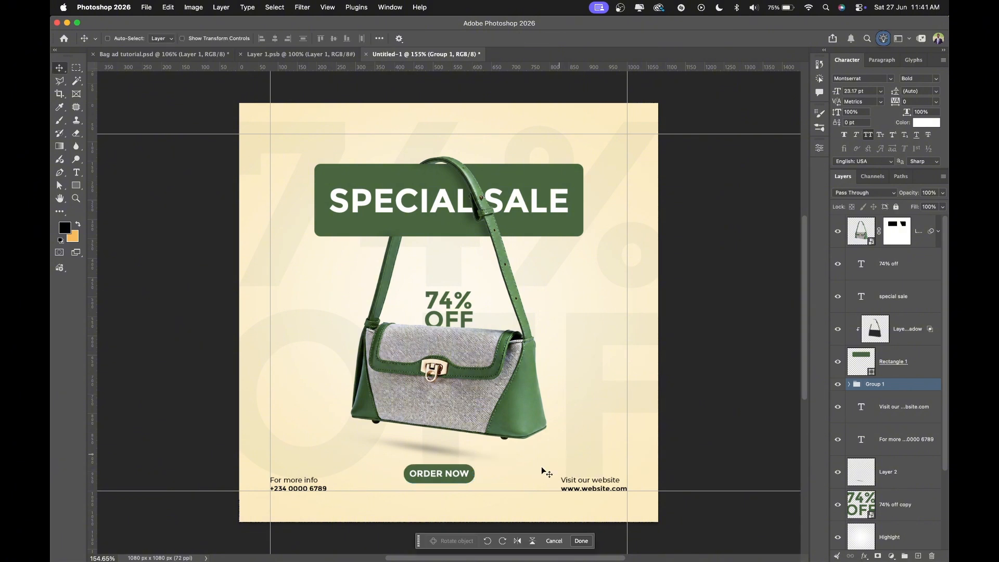
Step: Move the button group down to rest on the bottom margin guide and center it horizontally on the canvas
drag(436, 479, 438, 491)
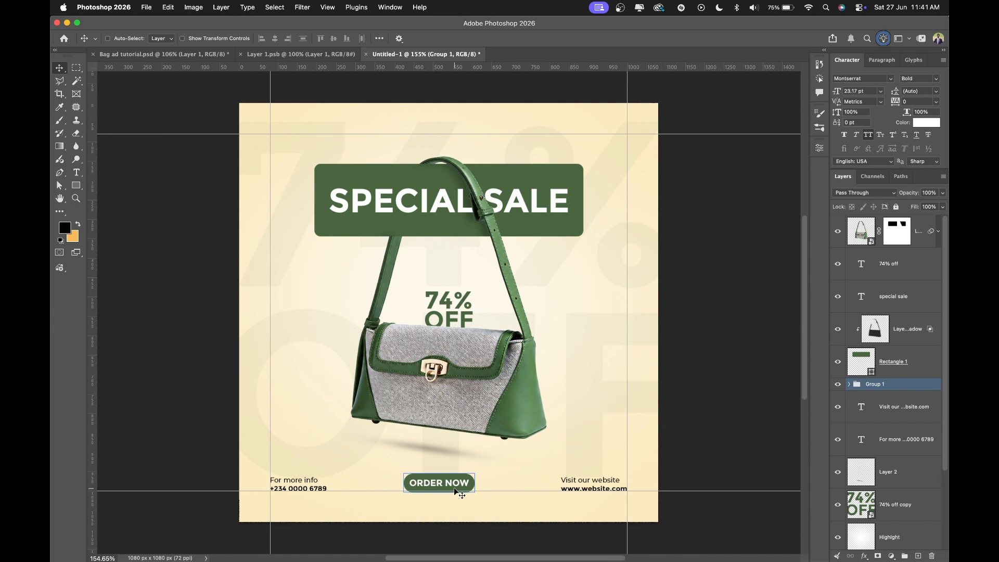
key(Up)
key(Up)
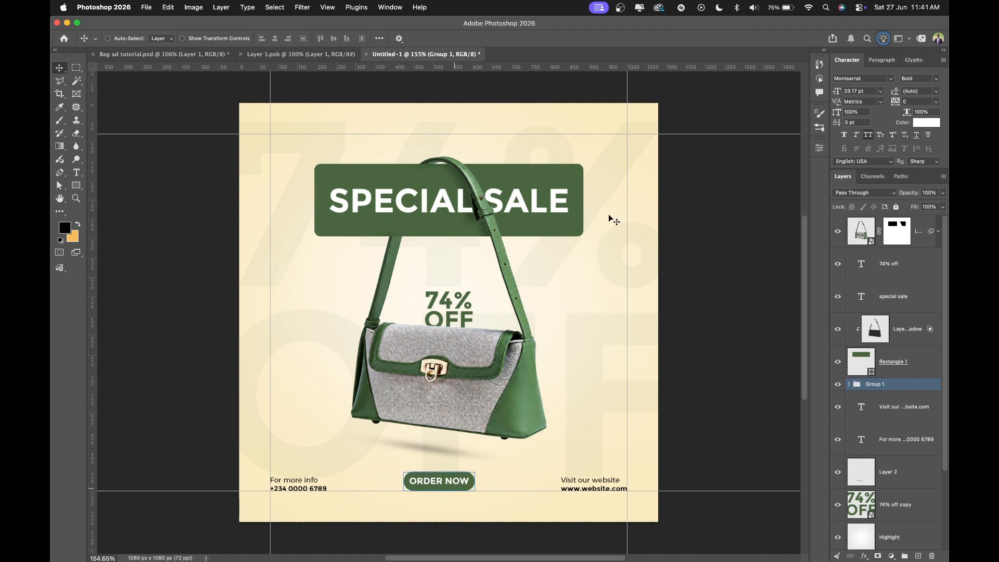
key(Down)
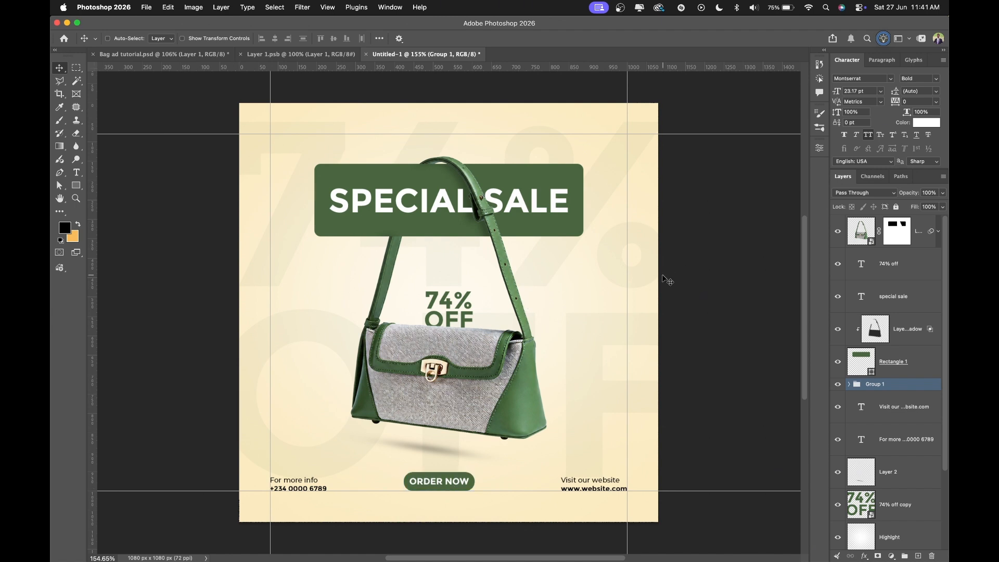
key(super+a)
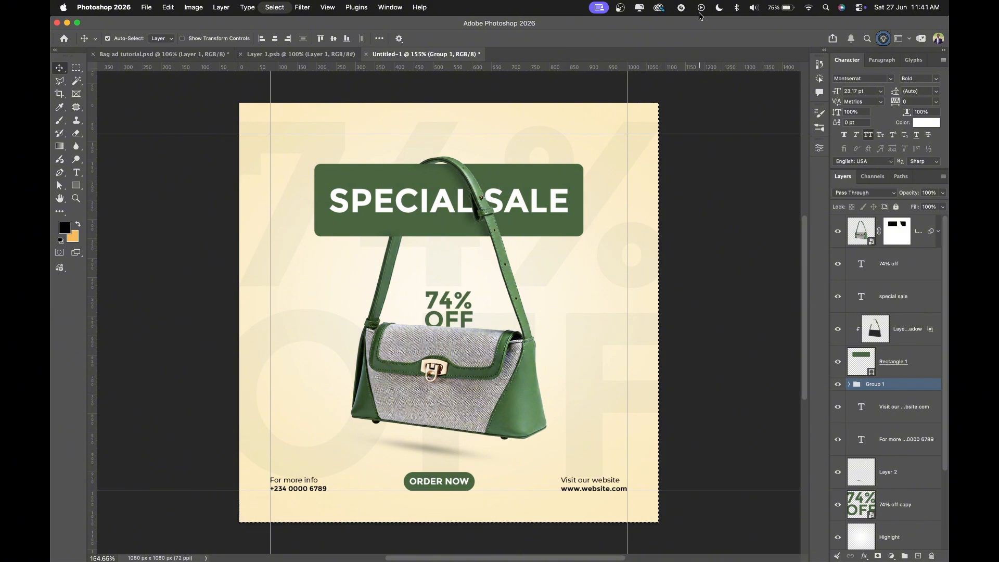
click(275, 39)
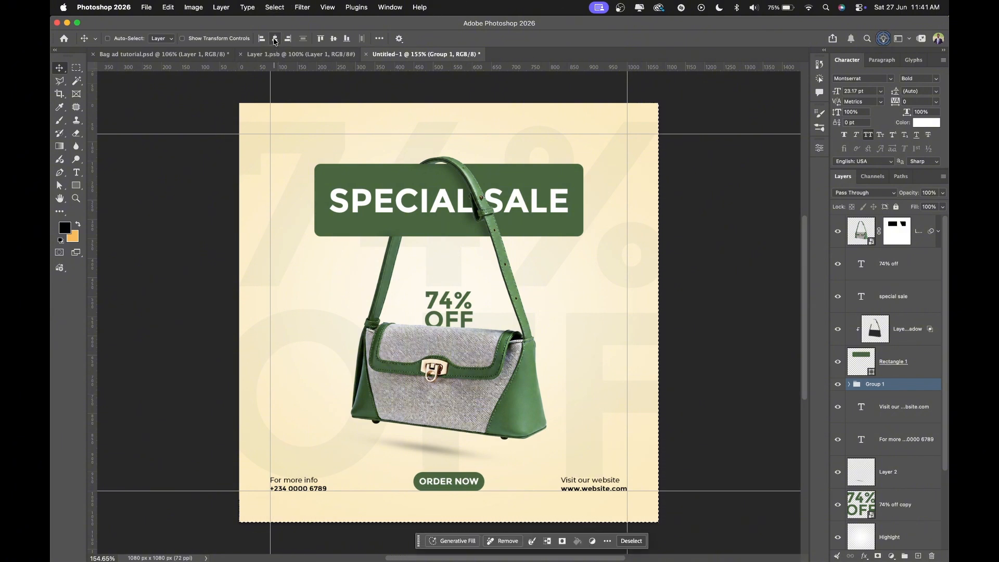
key(super+d)
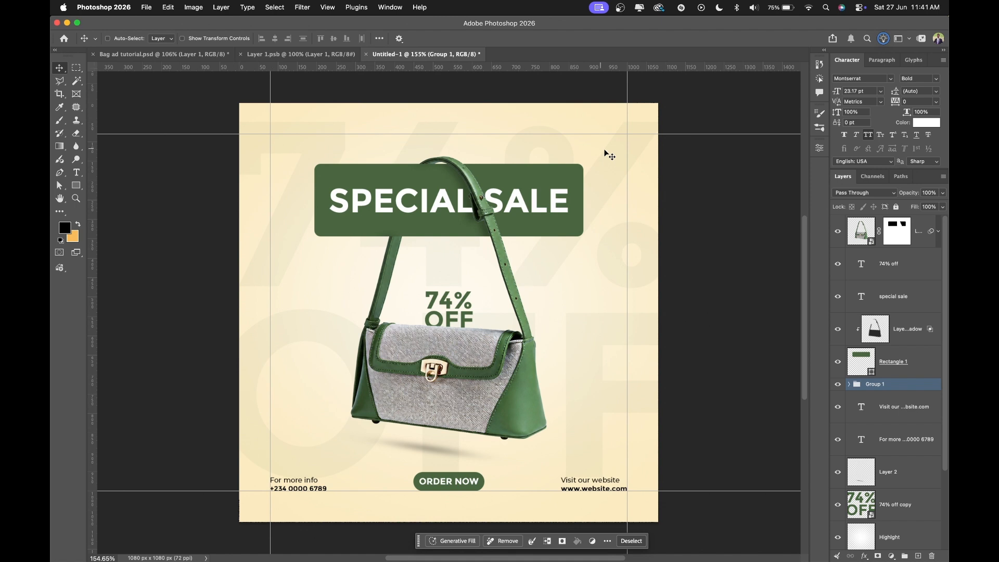
Step: Add a new layer above the bag layer in Overlay mode, filled with the neutral gray color
drag(486, 186, 488, 191)
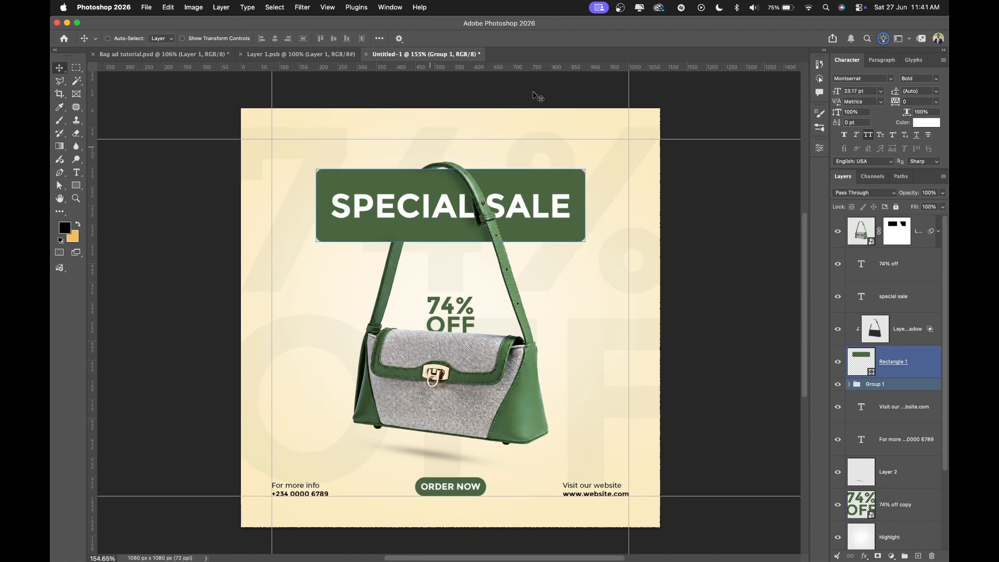
click(920, 297)
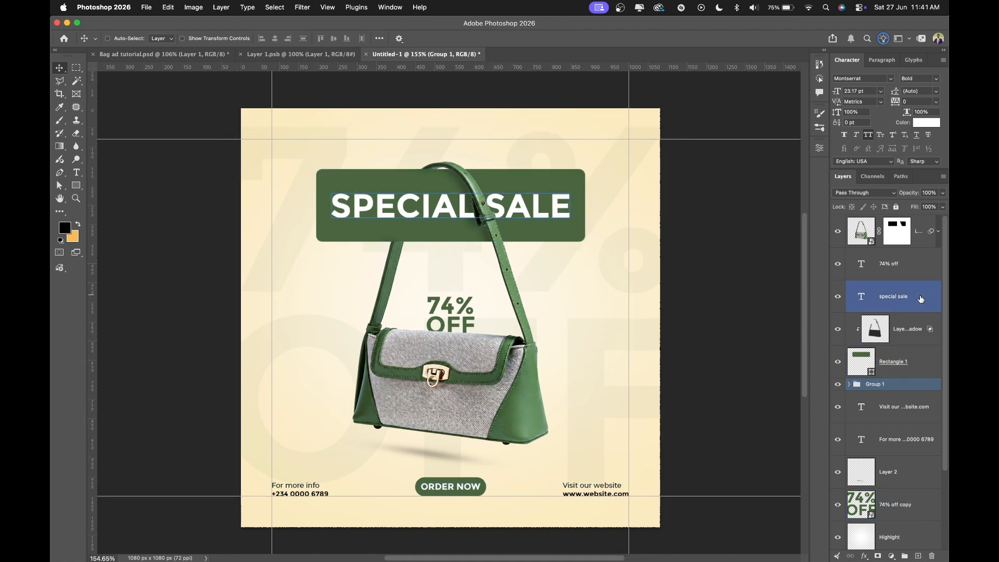
click(925, 230)
key(super+a)
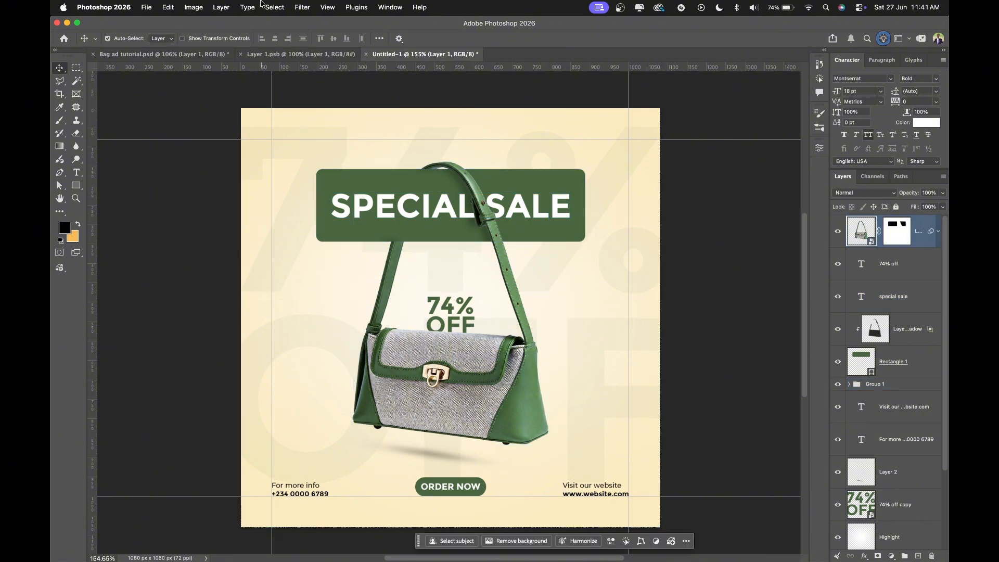
key(shift+super+n)
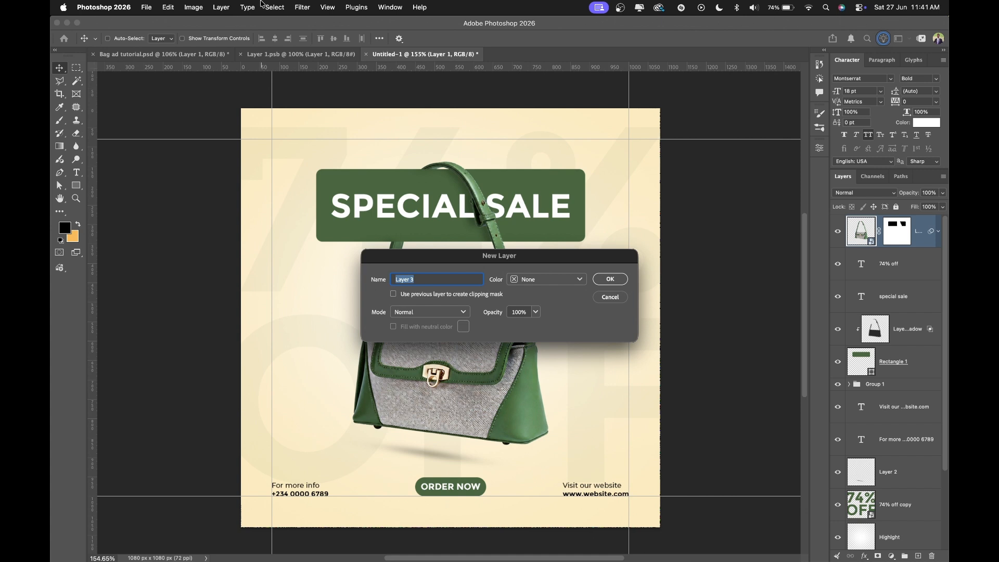
click(444, 313)
click(411, 180)
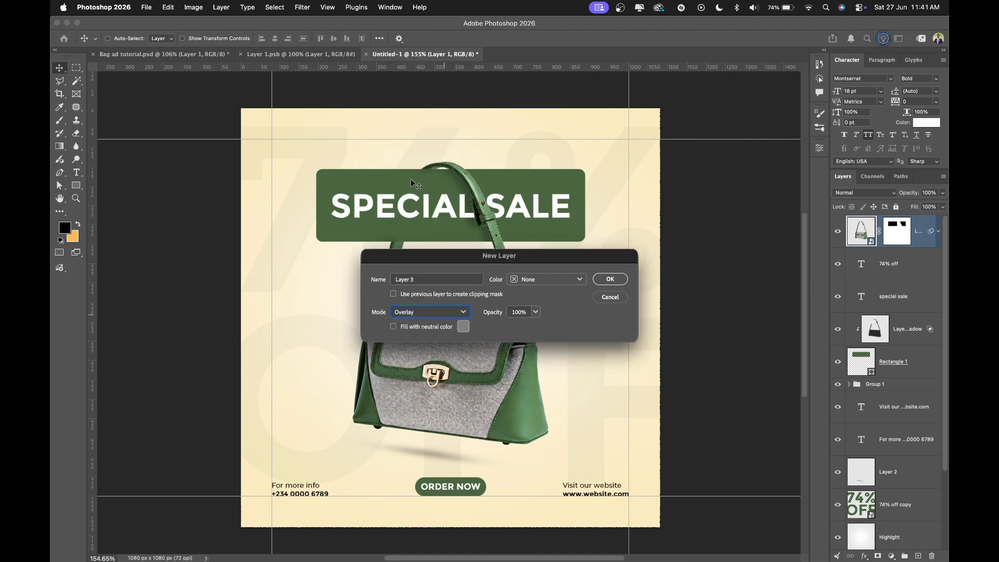
click(410, 331)
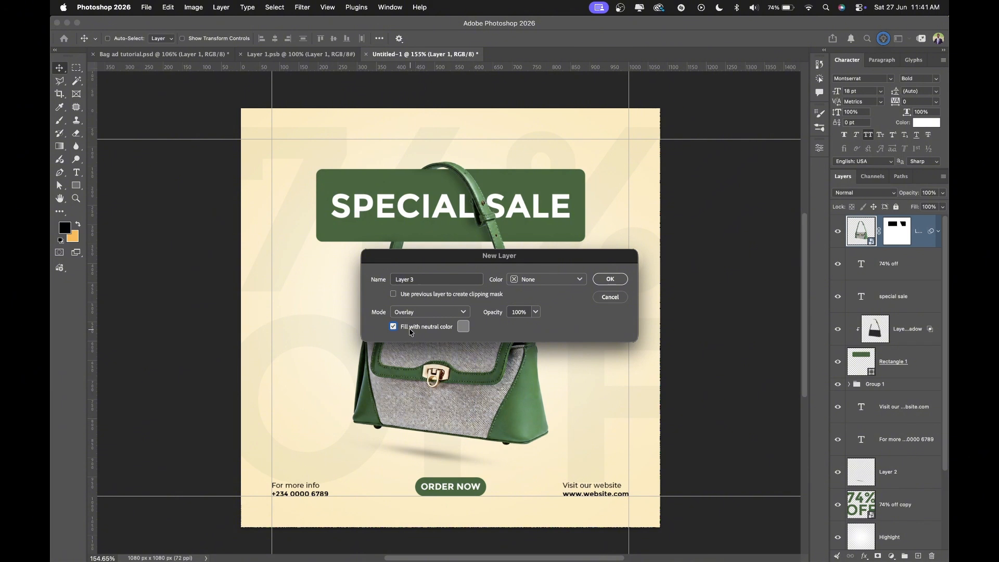
click(612, 281)
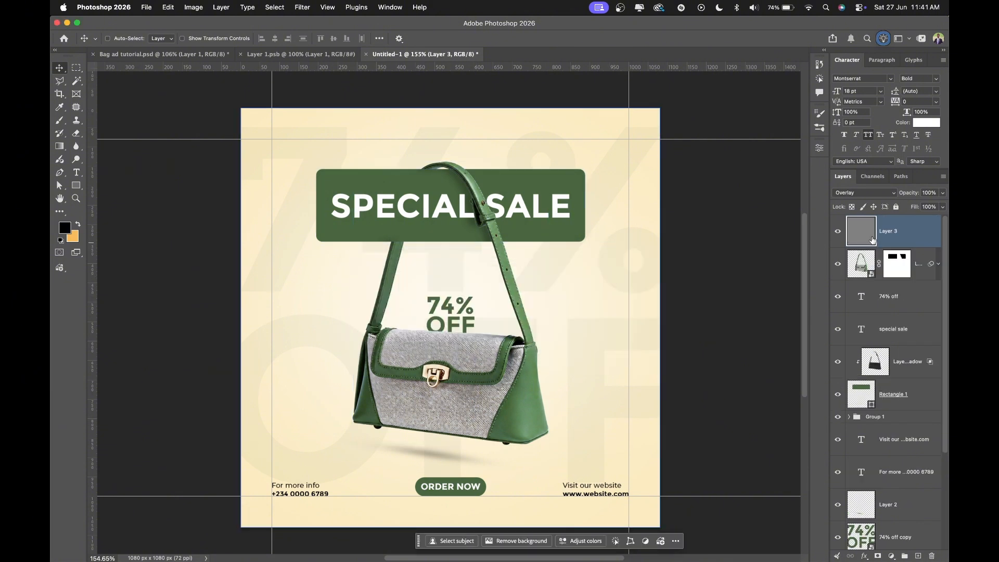
Step: Apply the Add Noise filter to the whole gray overlay layer with 10% amount, Uniform distribution and Monochromatic enabled
key(super+a)
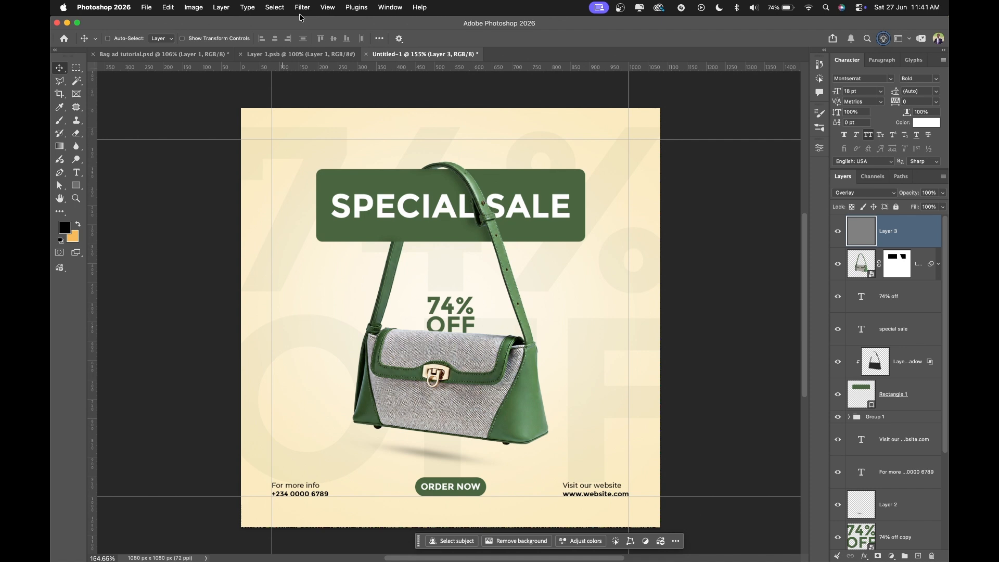
click(302, 9)
mouse_move(325, 184)
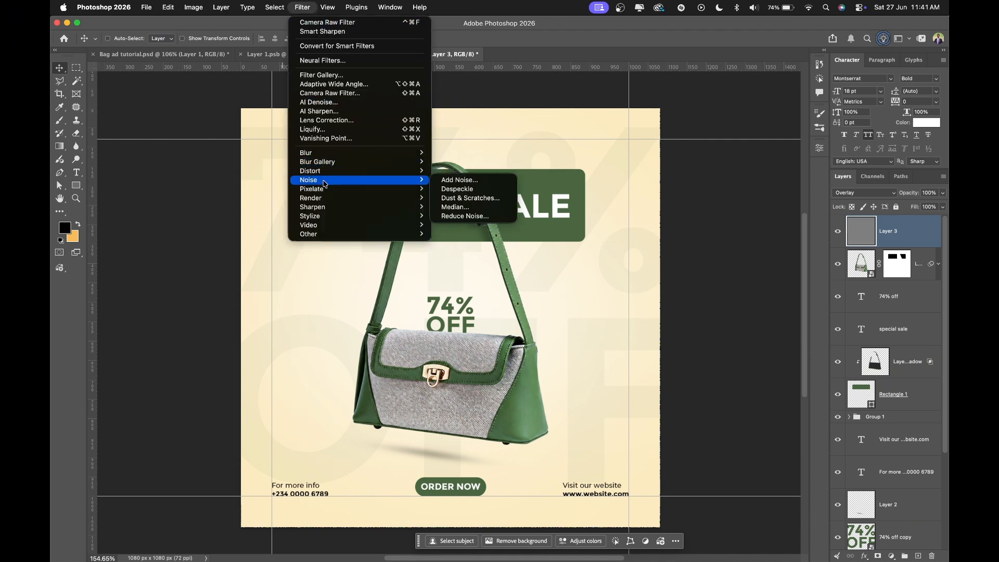
click(479, 181)
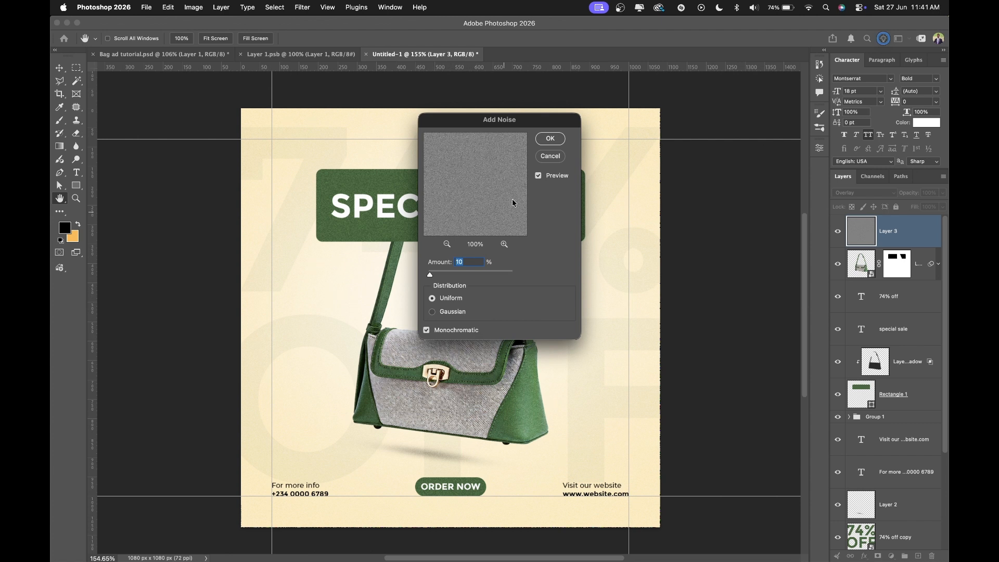
click(551, 140)
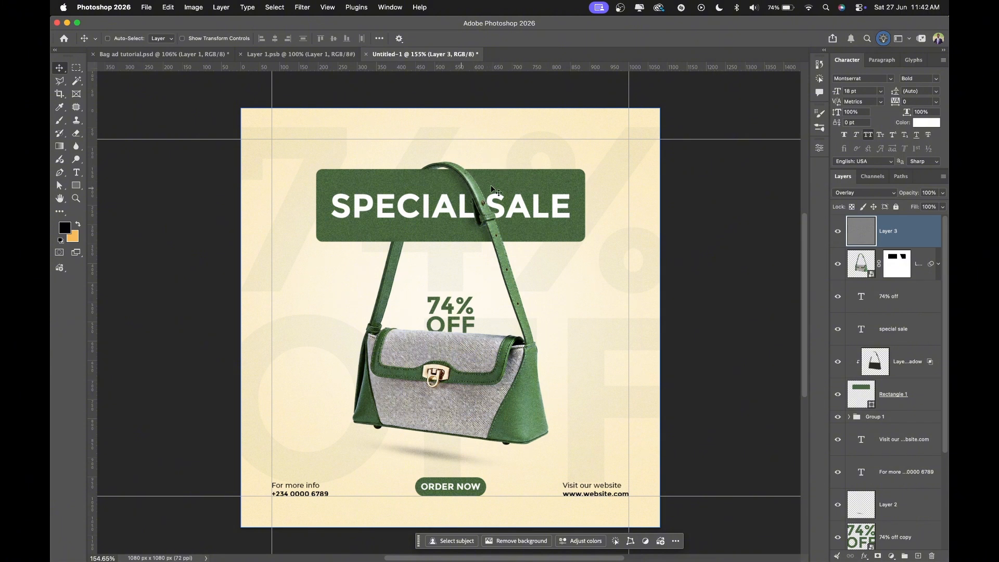
Step: Reduce the noise layer's opacity to 40% and hide the canvas guides
key(super+a)
click(931, 192)
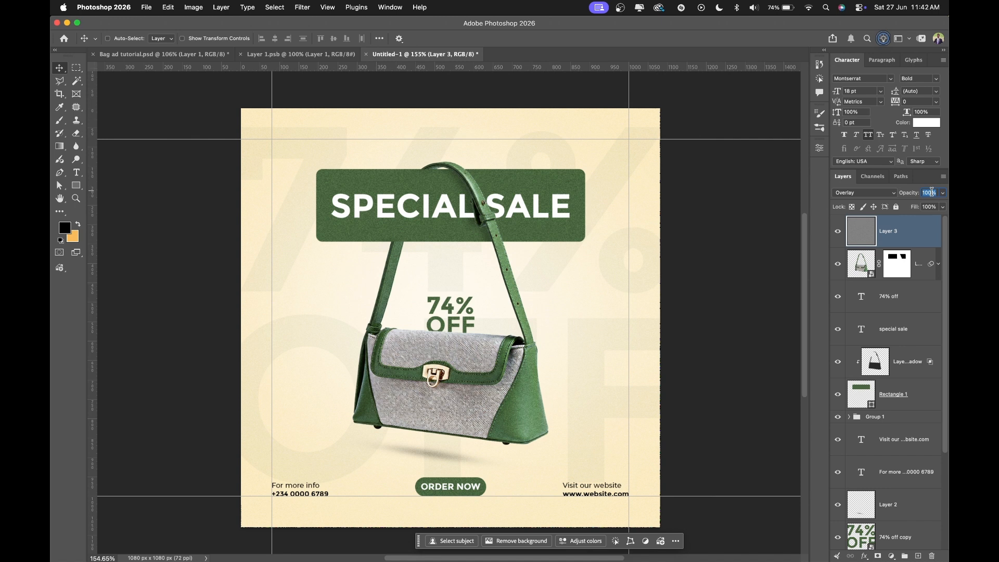
text(5)
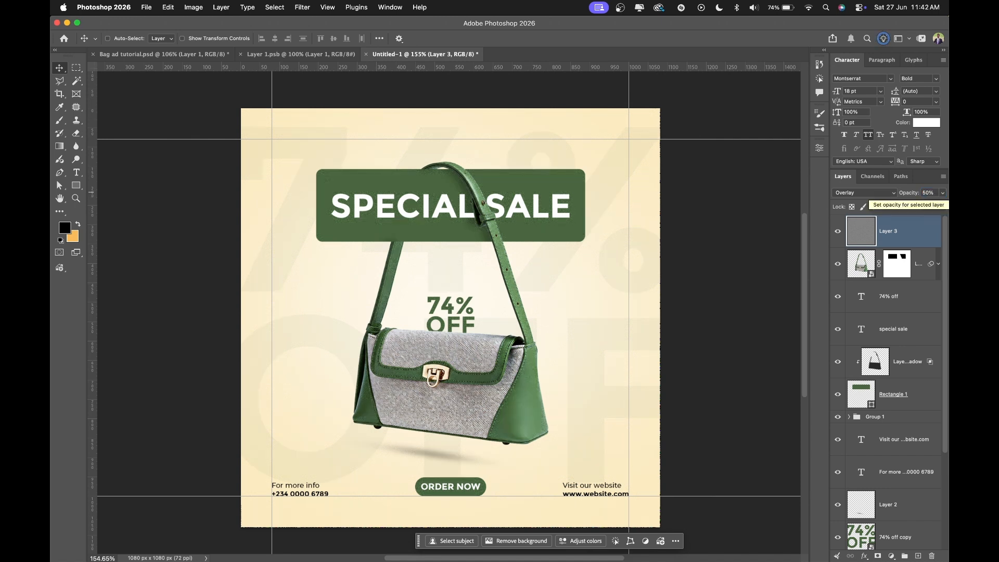
click(925, 193)
text(4)
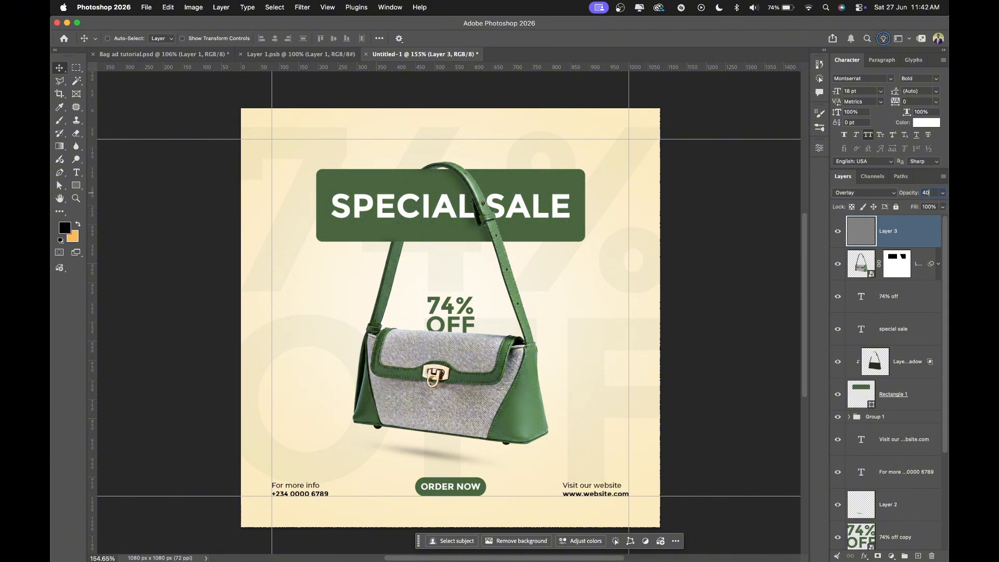
scroll(562, 240, down, 5)
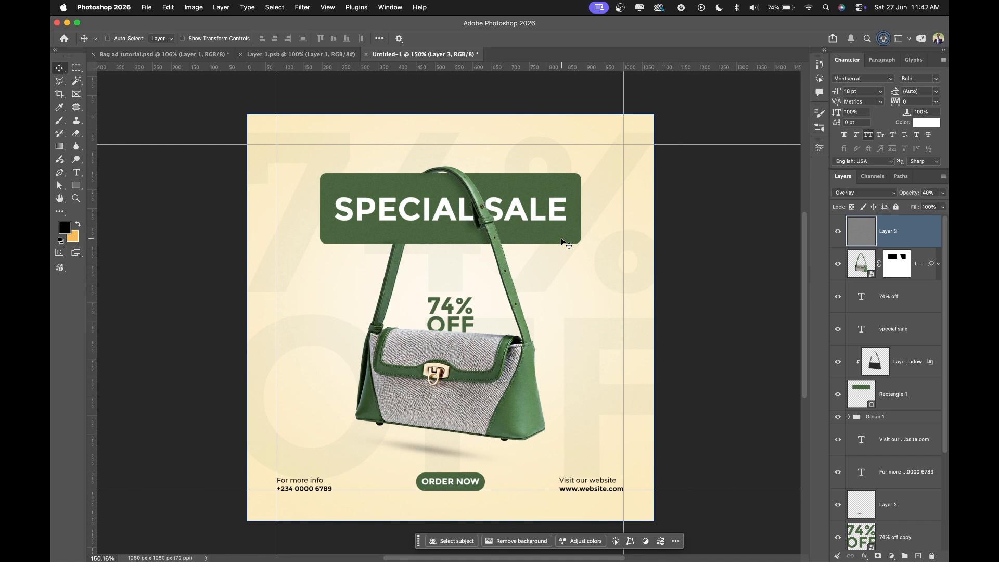
key(super+semicolon)
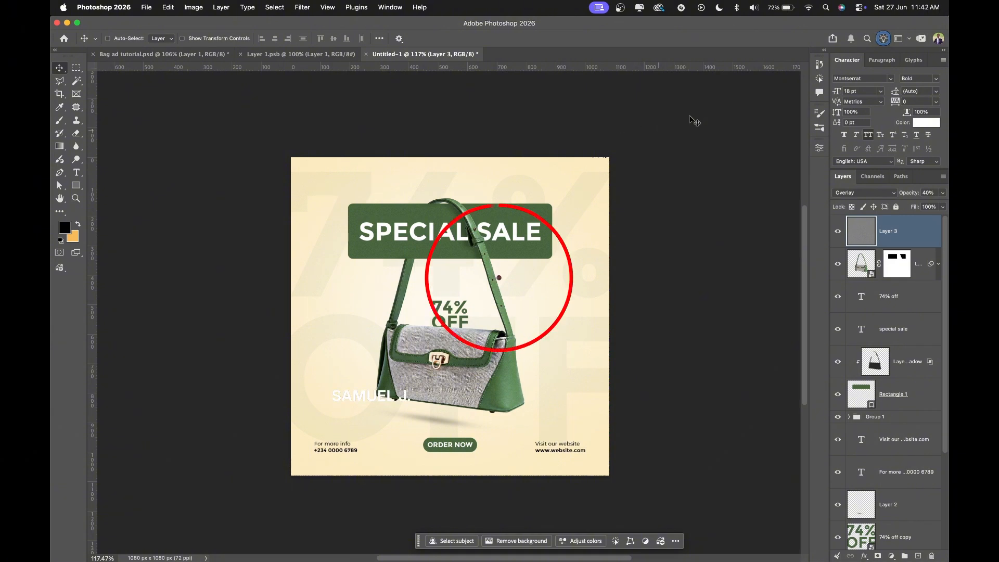
click(690, 550)
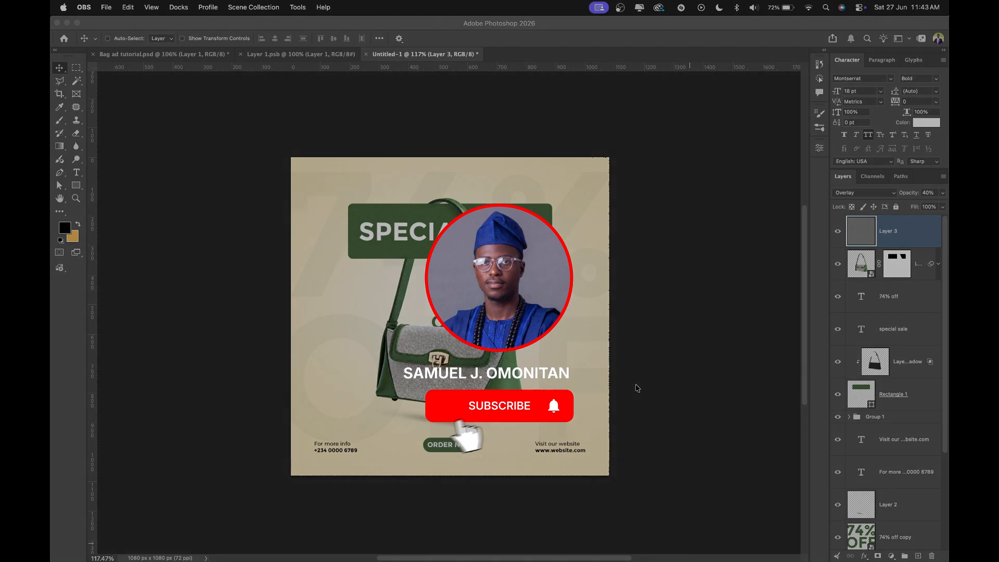